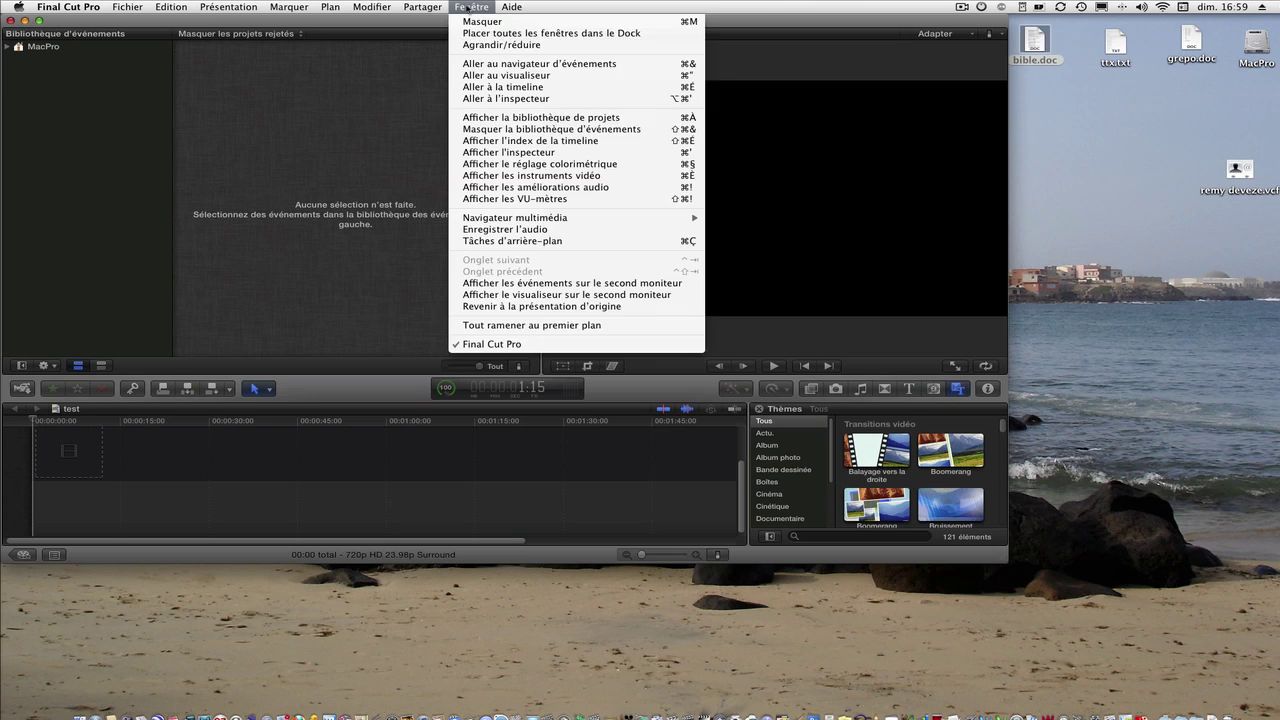
Enlarge the main window and adjust the sizes of the event browser, viewer, timeline and themes browser
left_click(483, 46)
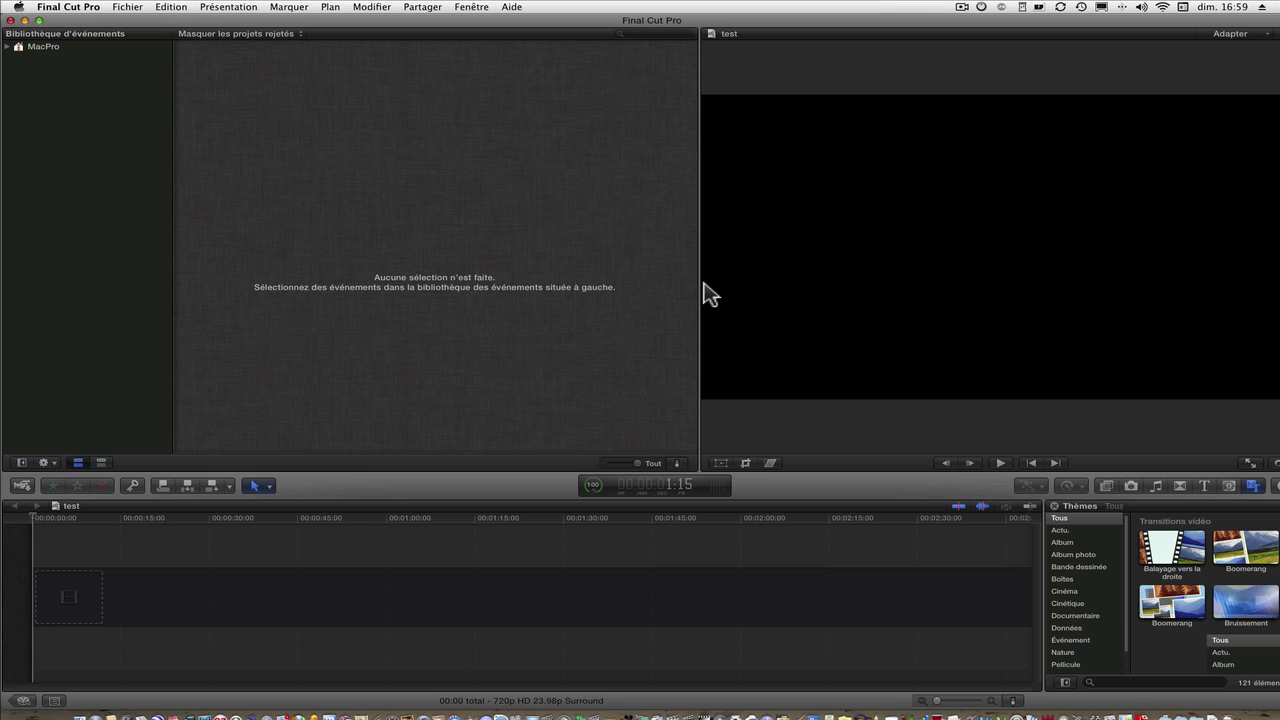
mouse_move(700, 258)
left_mouse_down()
mouse_move(474, 266)
mouse_move(570, 258)
left_mouse_up()
left_click_drag(709, 260, 658, 275)
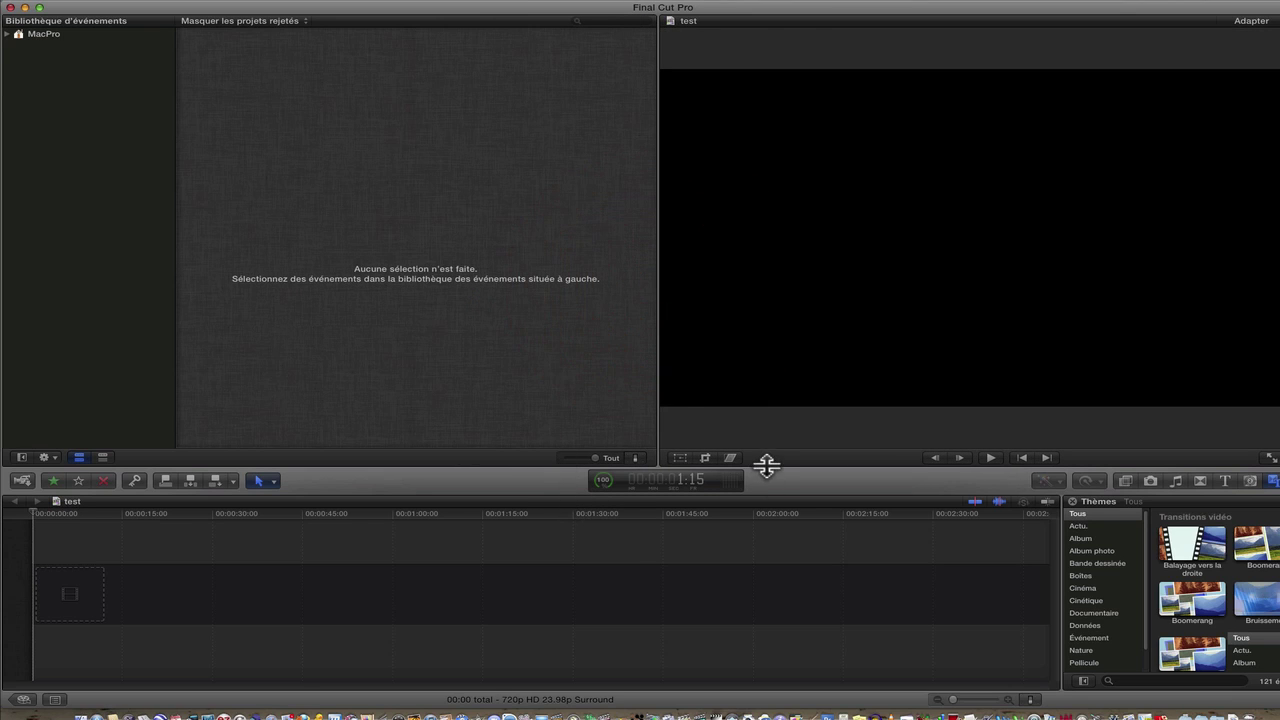
mouse_move(766, 463)
left_mouse_down()
mouse_move(770, 344)
mouse_move(772, 492)
mouse_move(771, 466)
left_mouse_up()
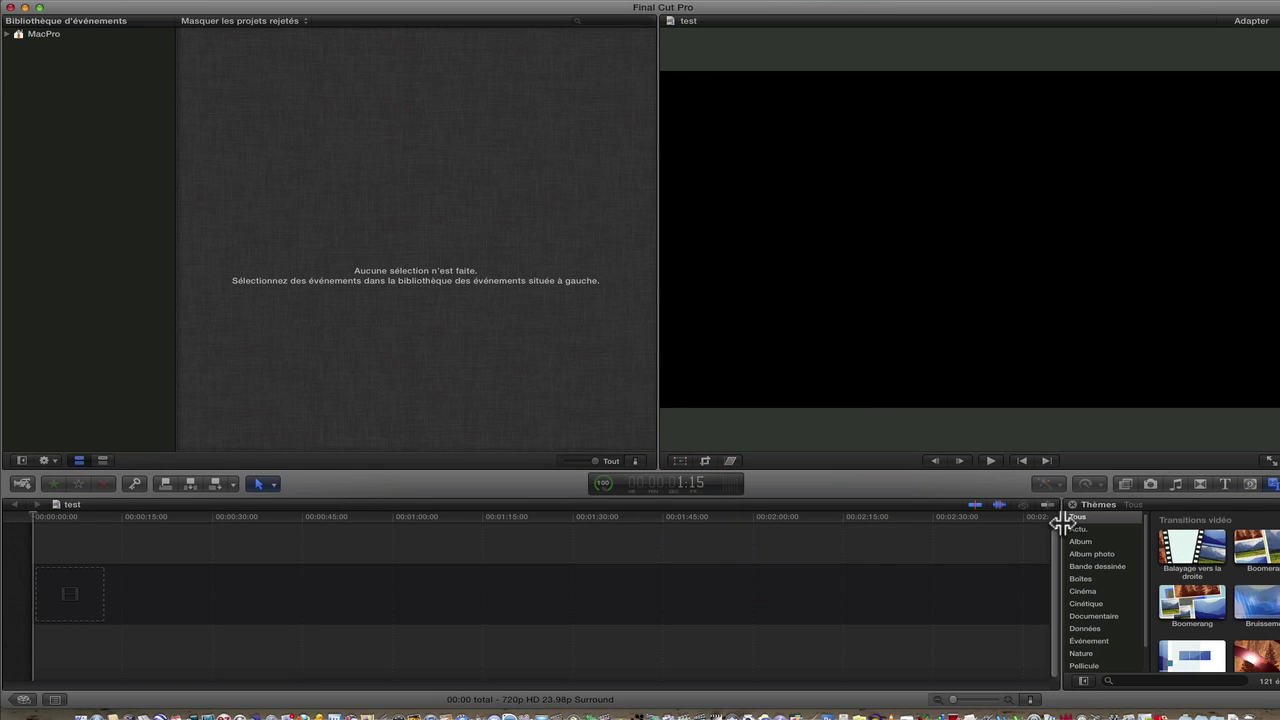
left_click_drag(1062, 522, 1162, 531)
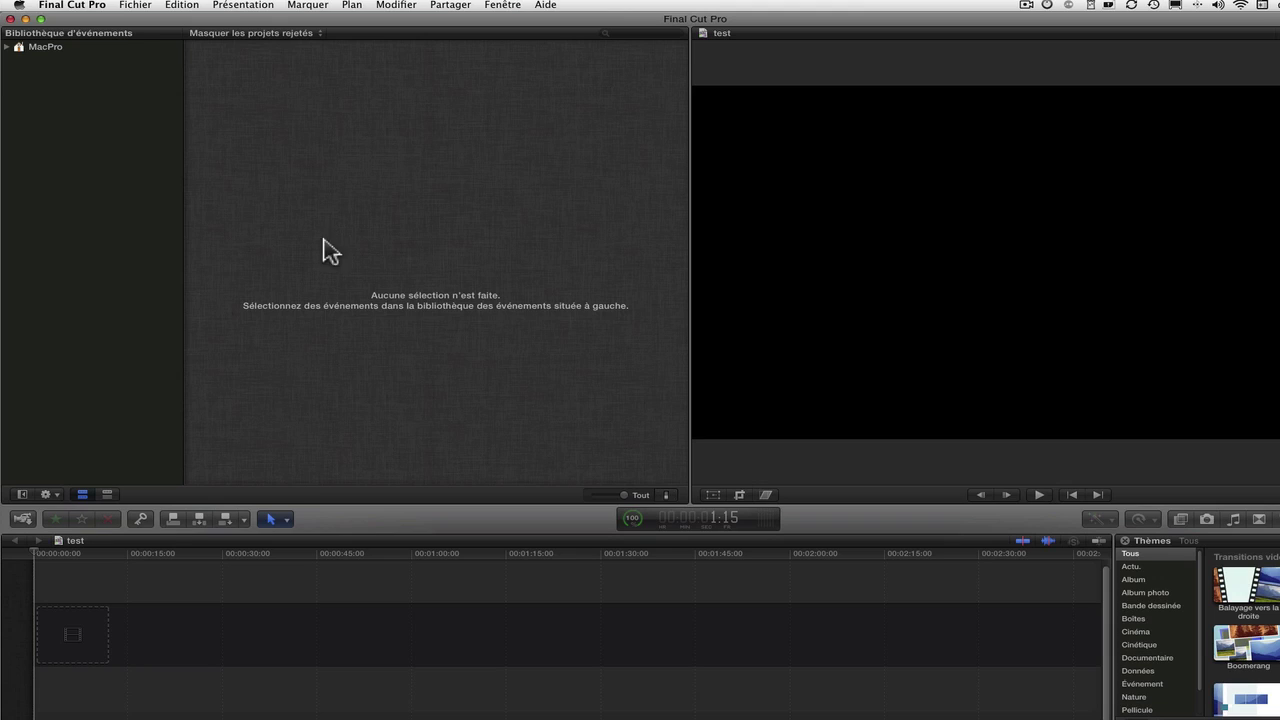
Expand the MacPro event library and view the clips of the Noël 2003, bretagne 2004 and bidart 2010 events
left_click(7, 47)
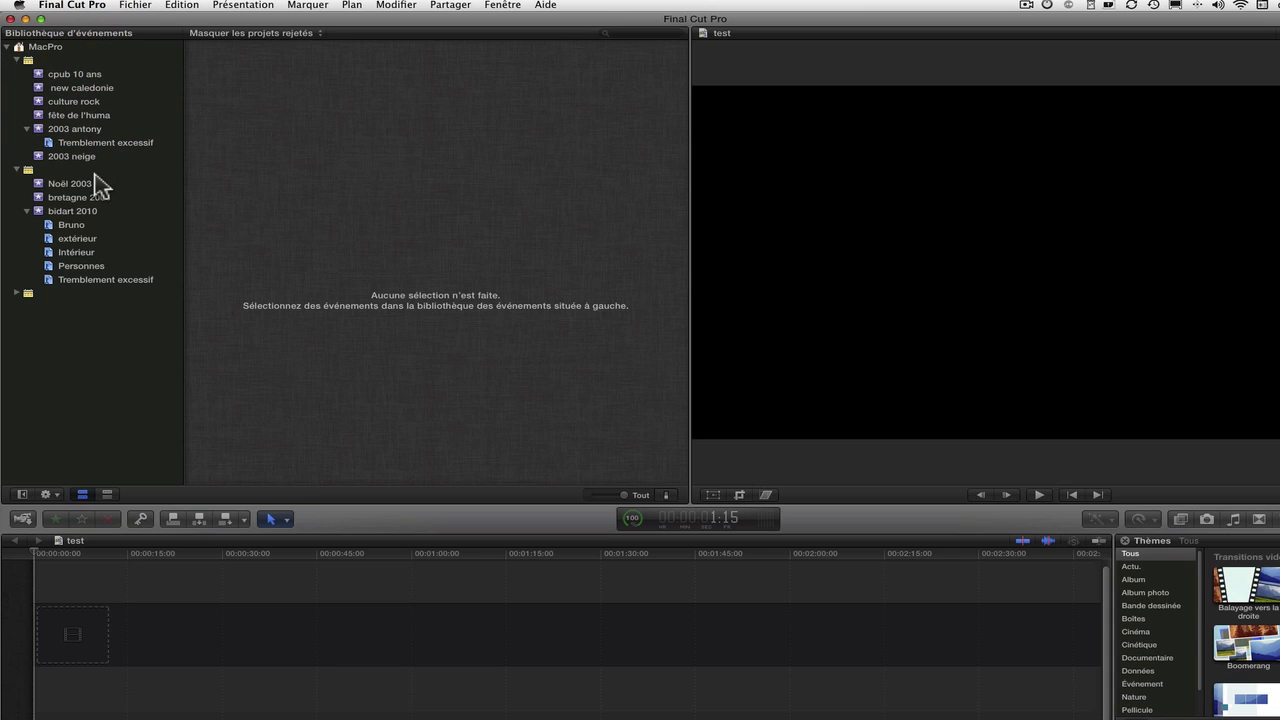
left_click(66, 185)
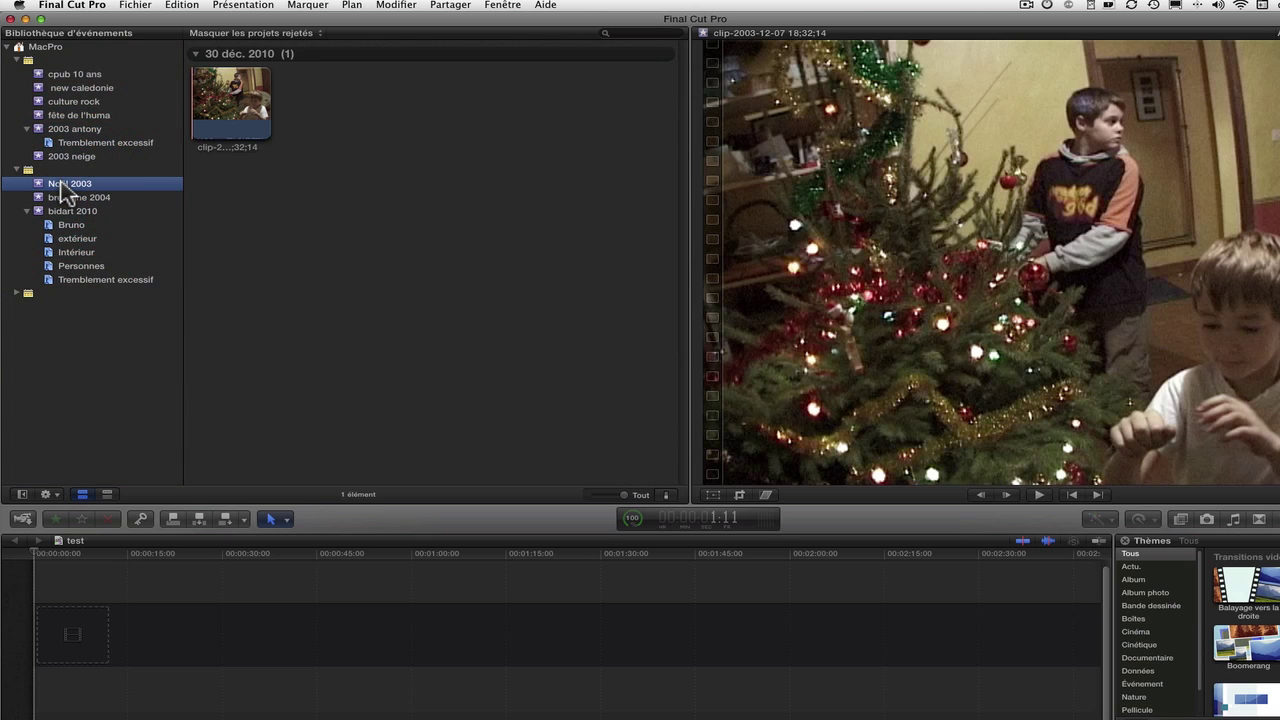
left_click(60, 198)
left_click(56, 212)
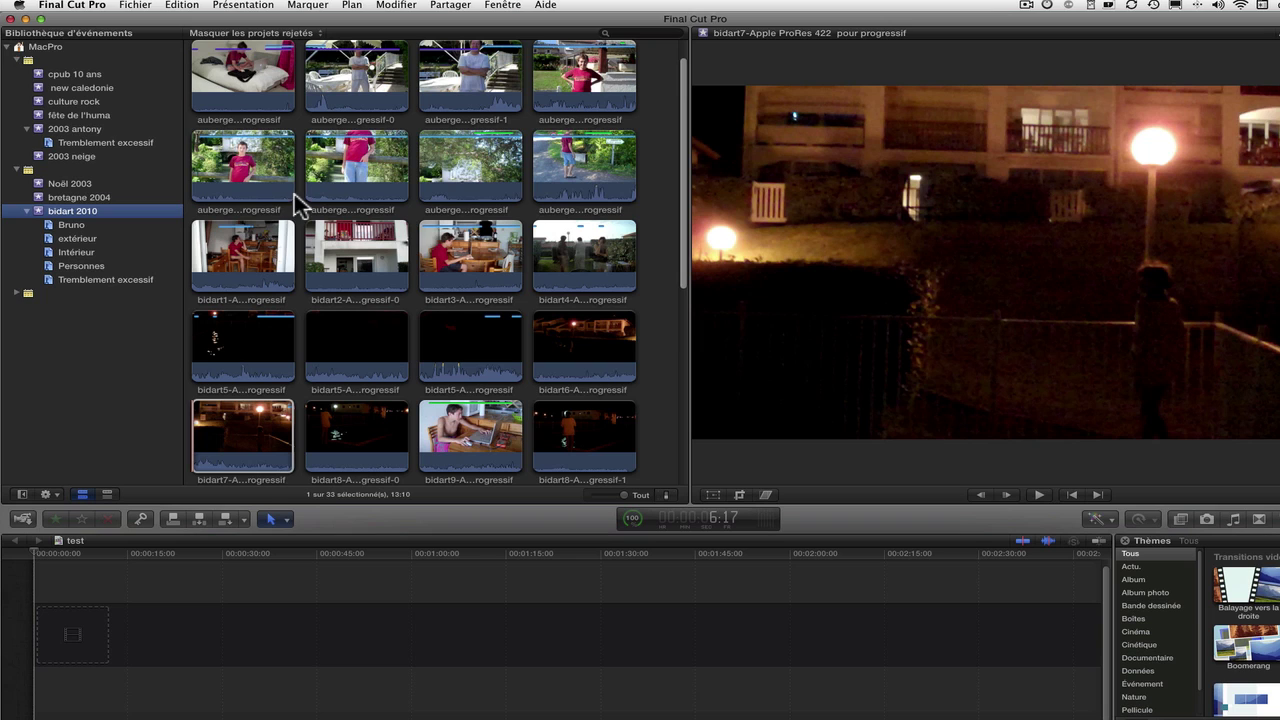
left_click(406, 257)
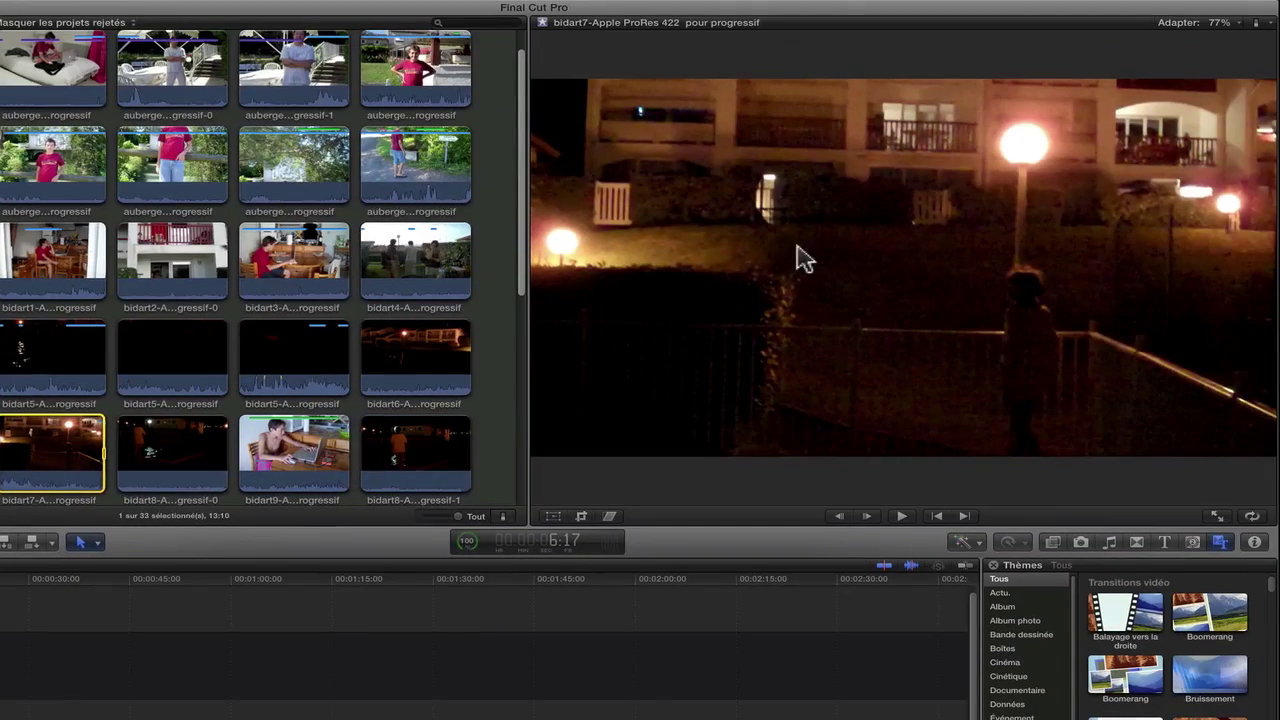
left_click(190, 150)
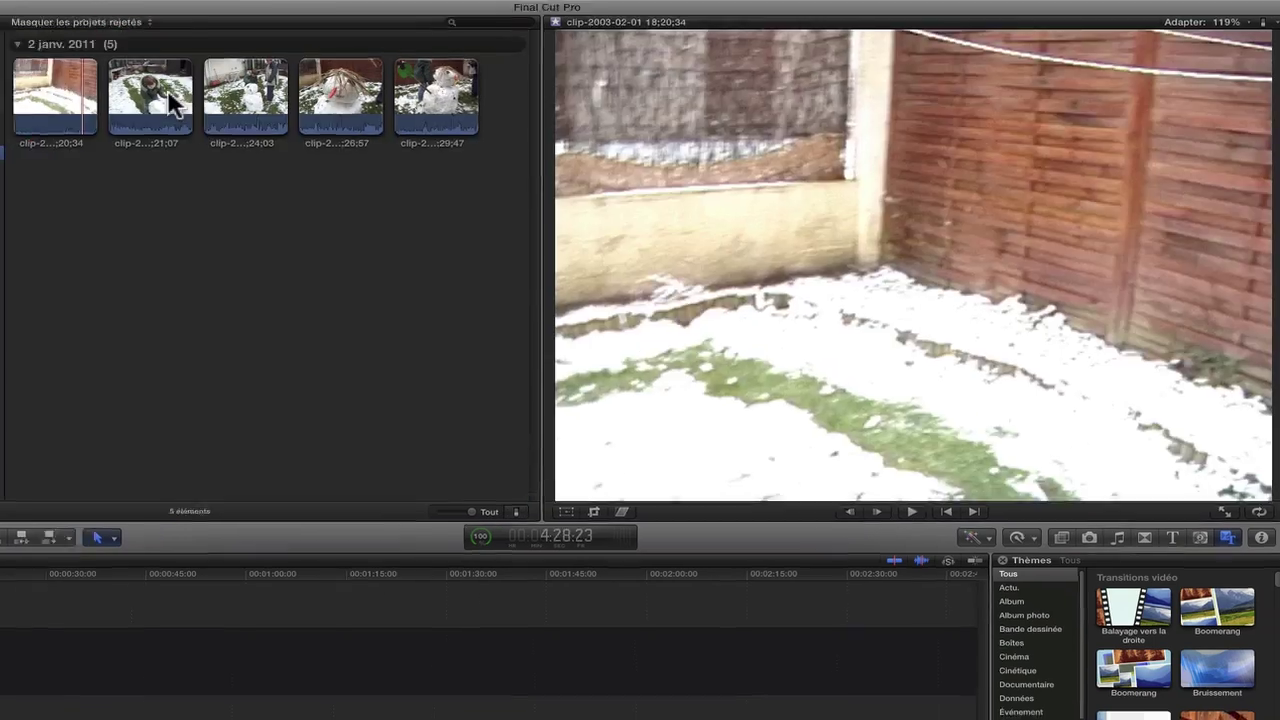
left_click(167, 89)
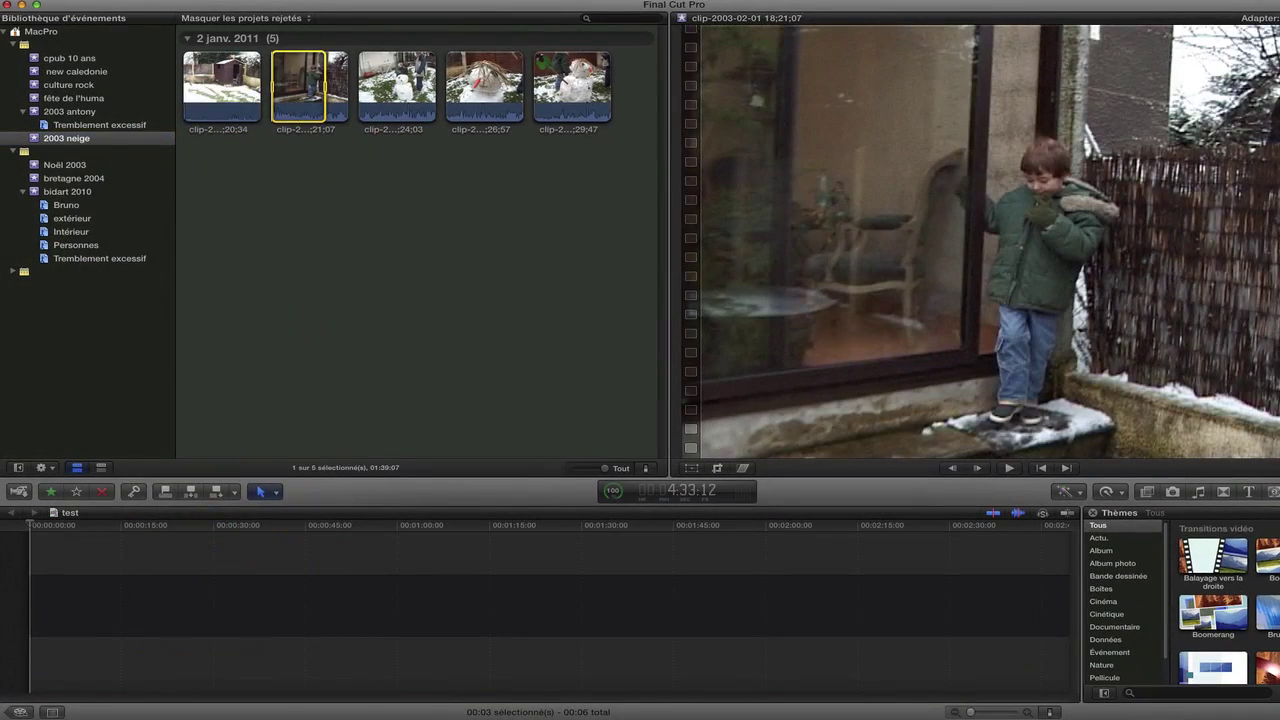
left_click_drag(310, 85, 163, 583)
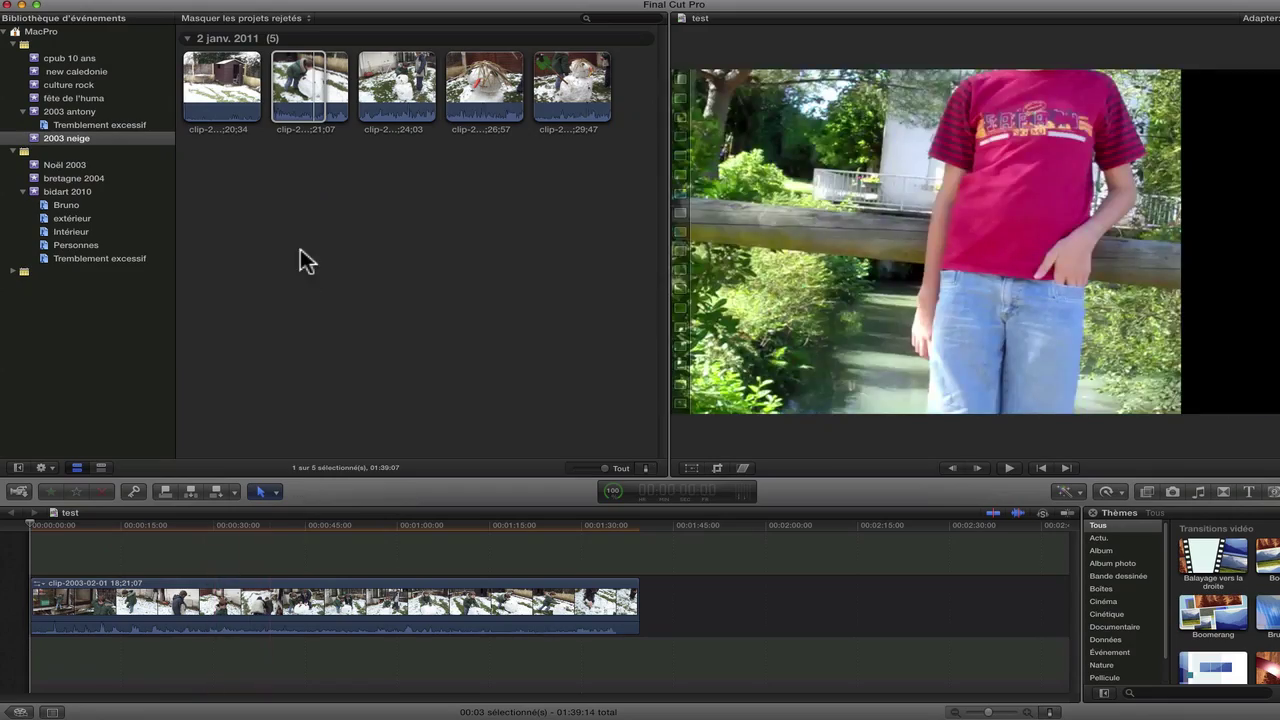
left_click(396, 86)
key("space")
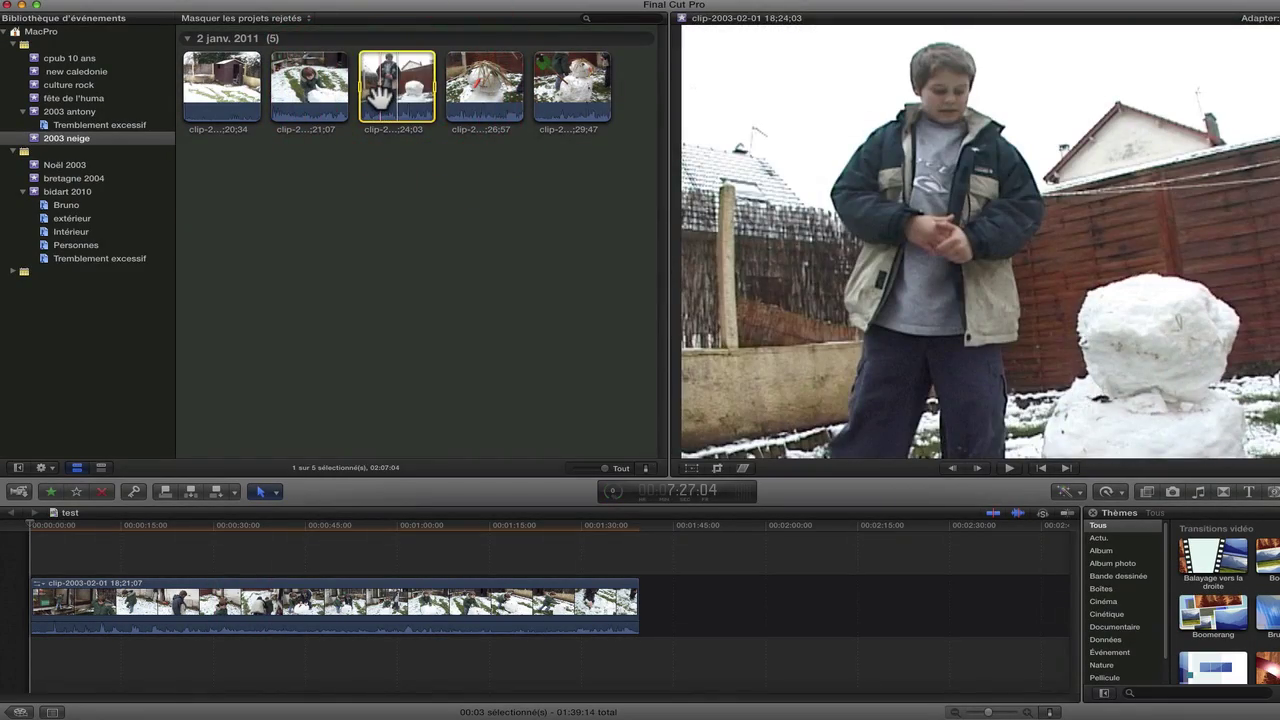
left_click(380, 95)
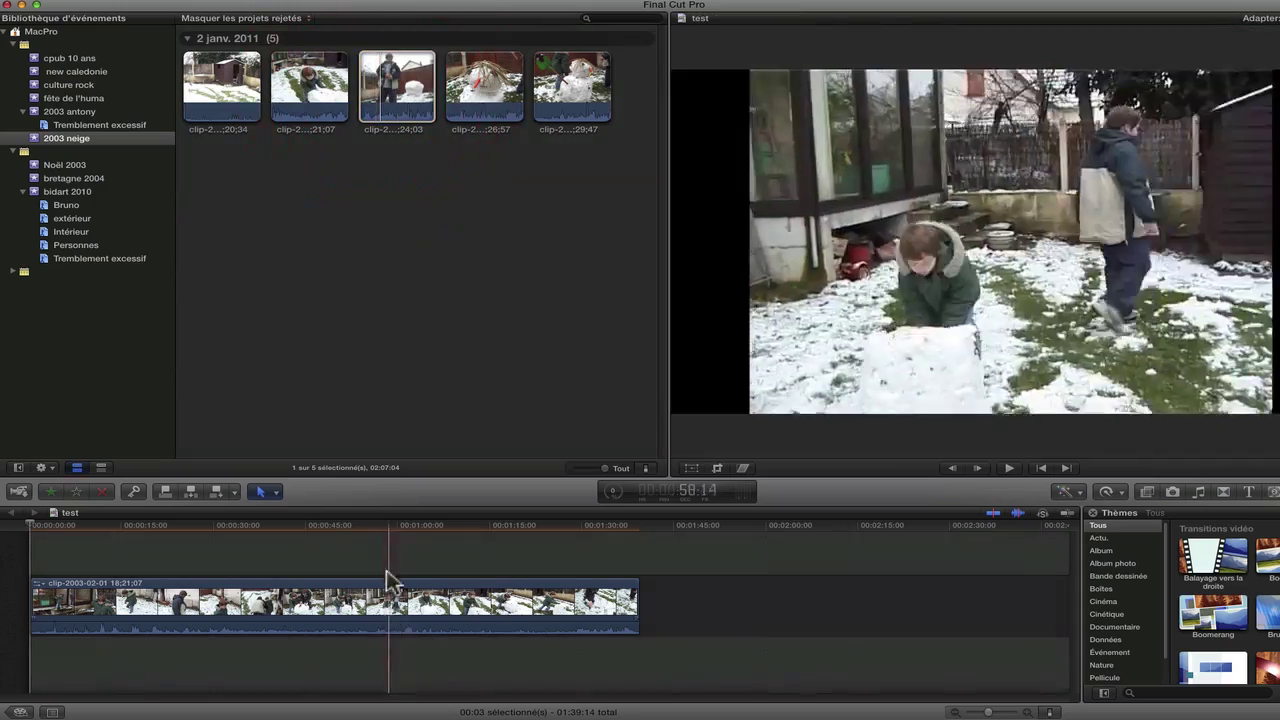
left_click(347, 553)
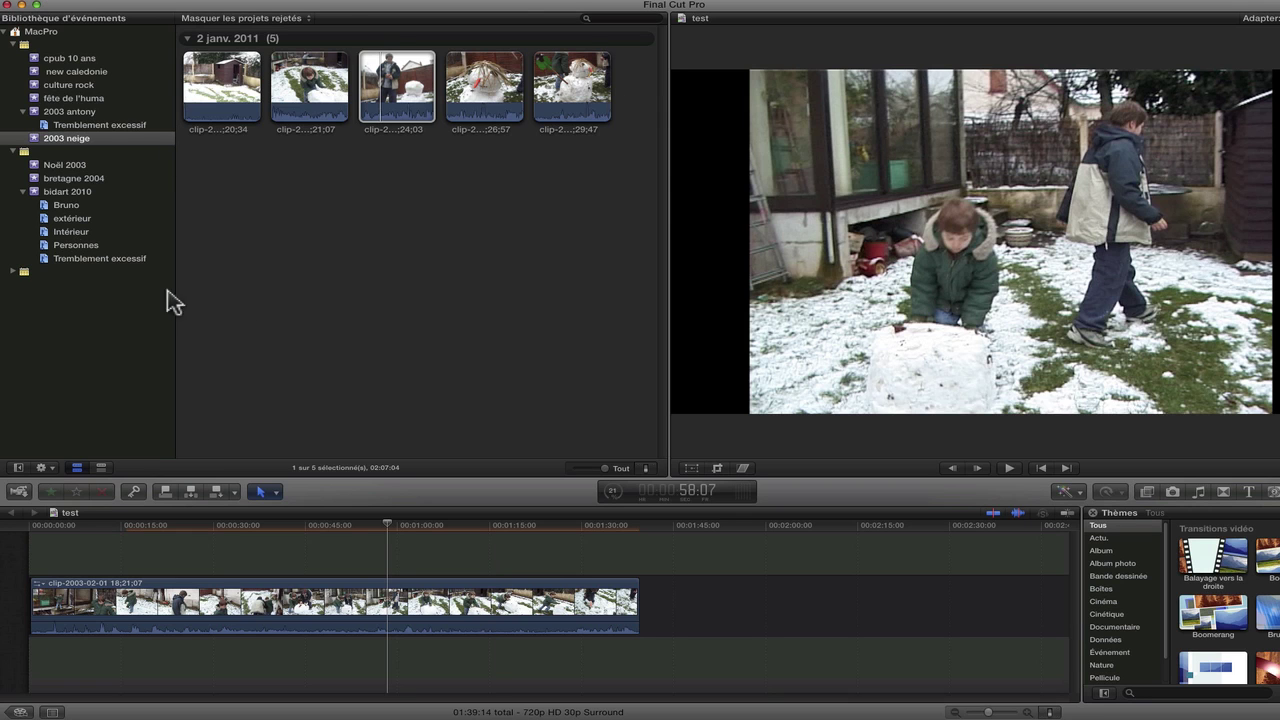
left_click(340, 82)
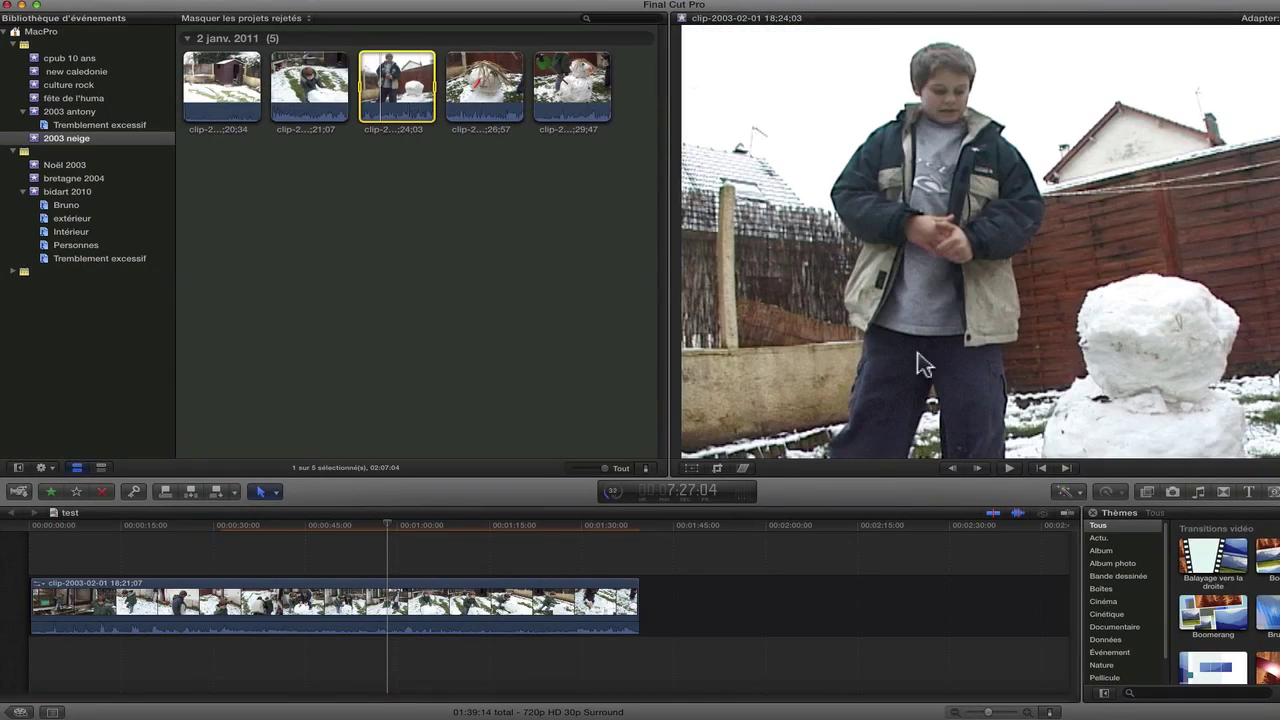
left_click(404, 597)
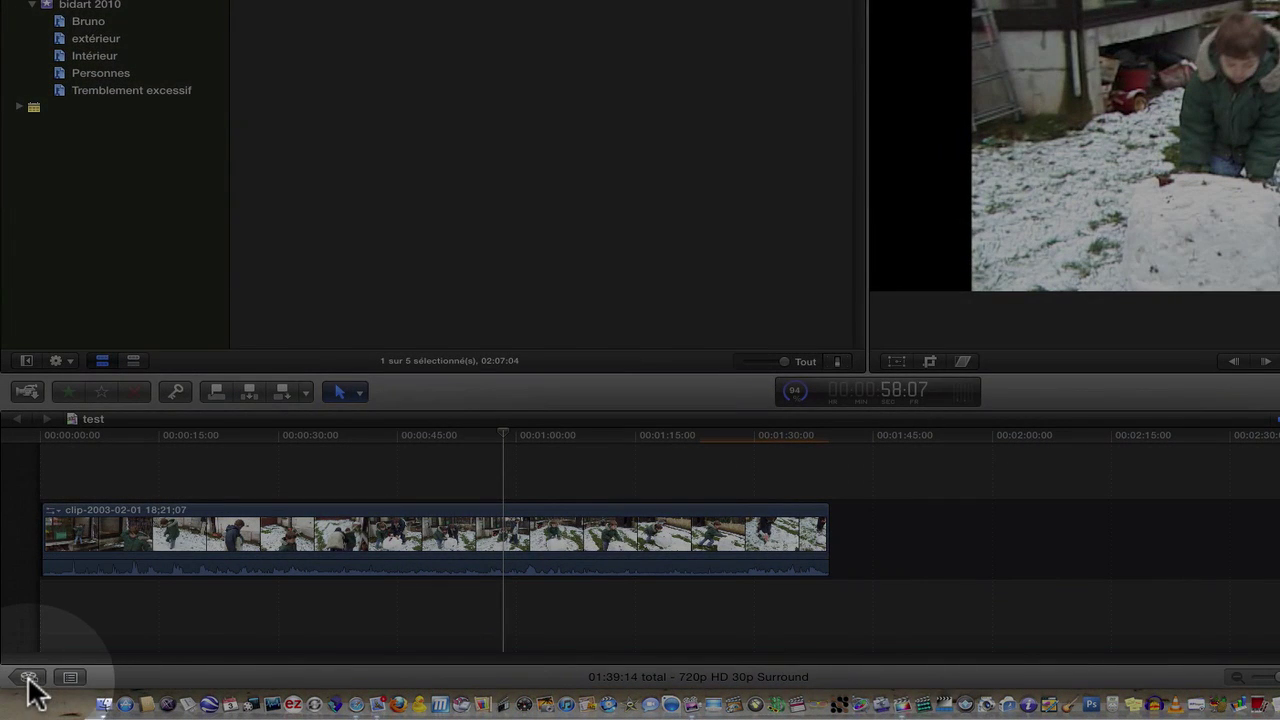
Show the project library and open the 10 ans culture pub V2 project in the timeline
left_click(28, 678)
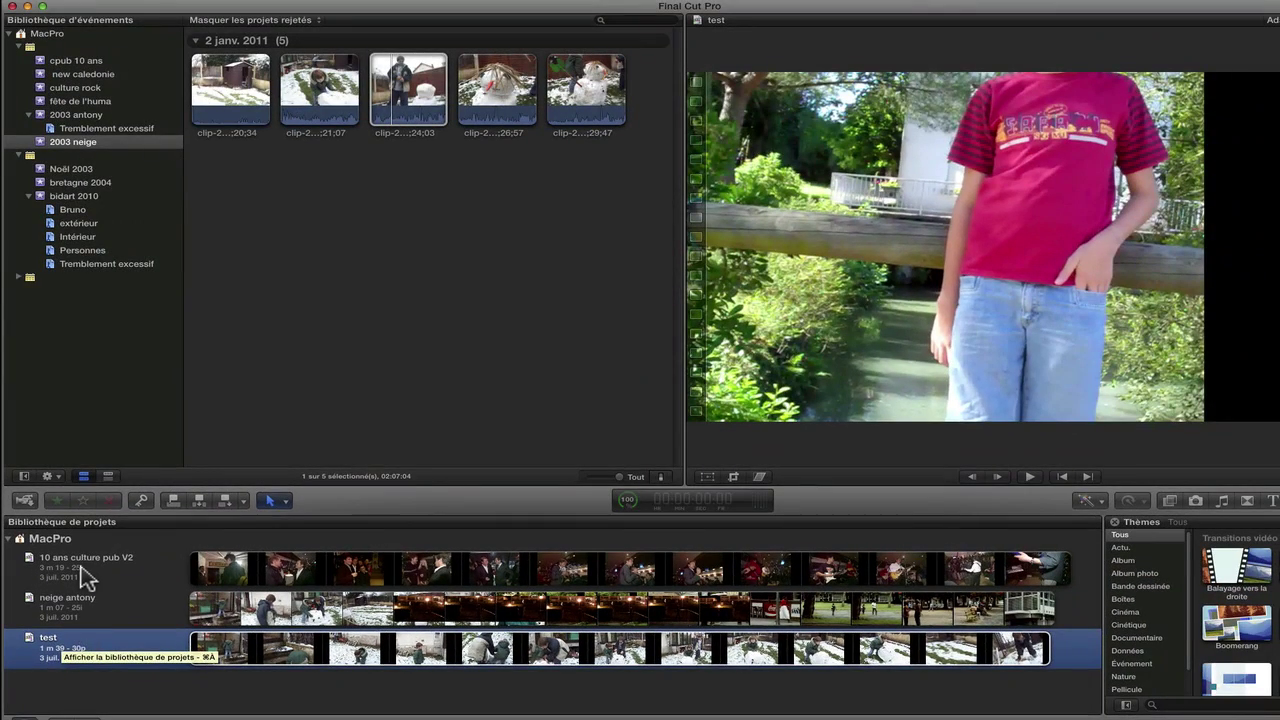
left_click(88, 570)
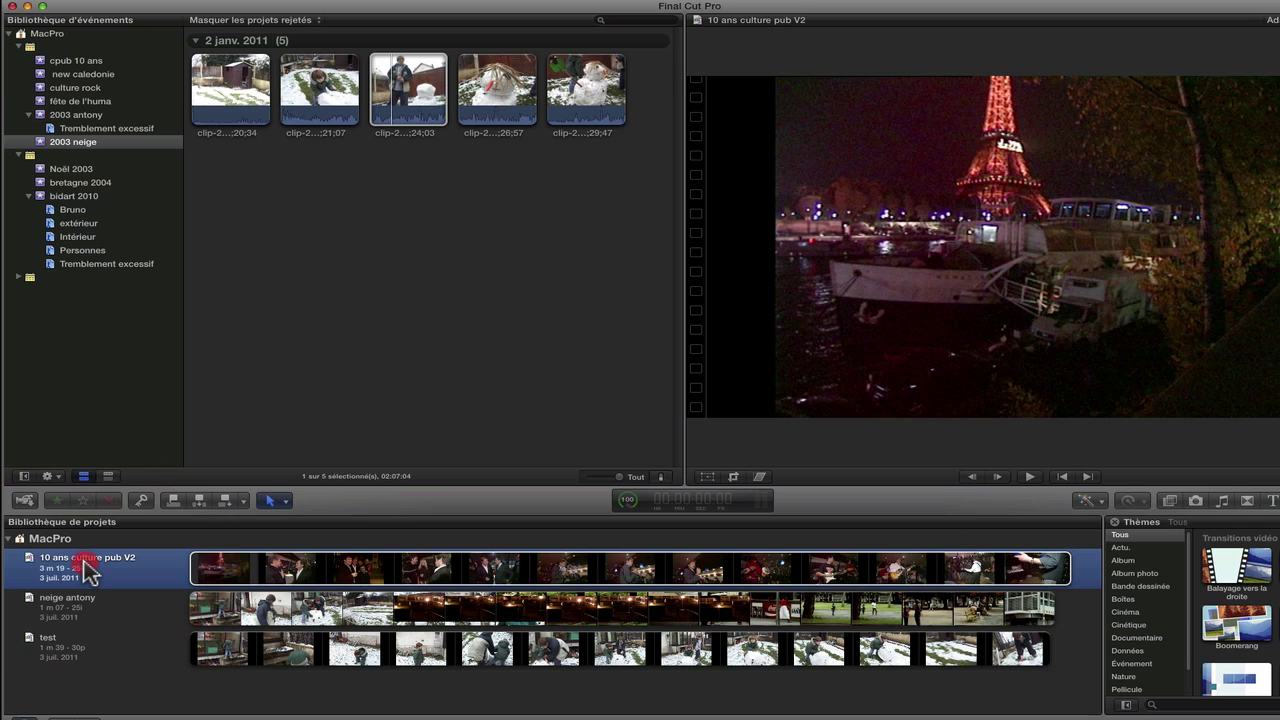
double_click(100, 582)
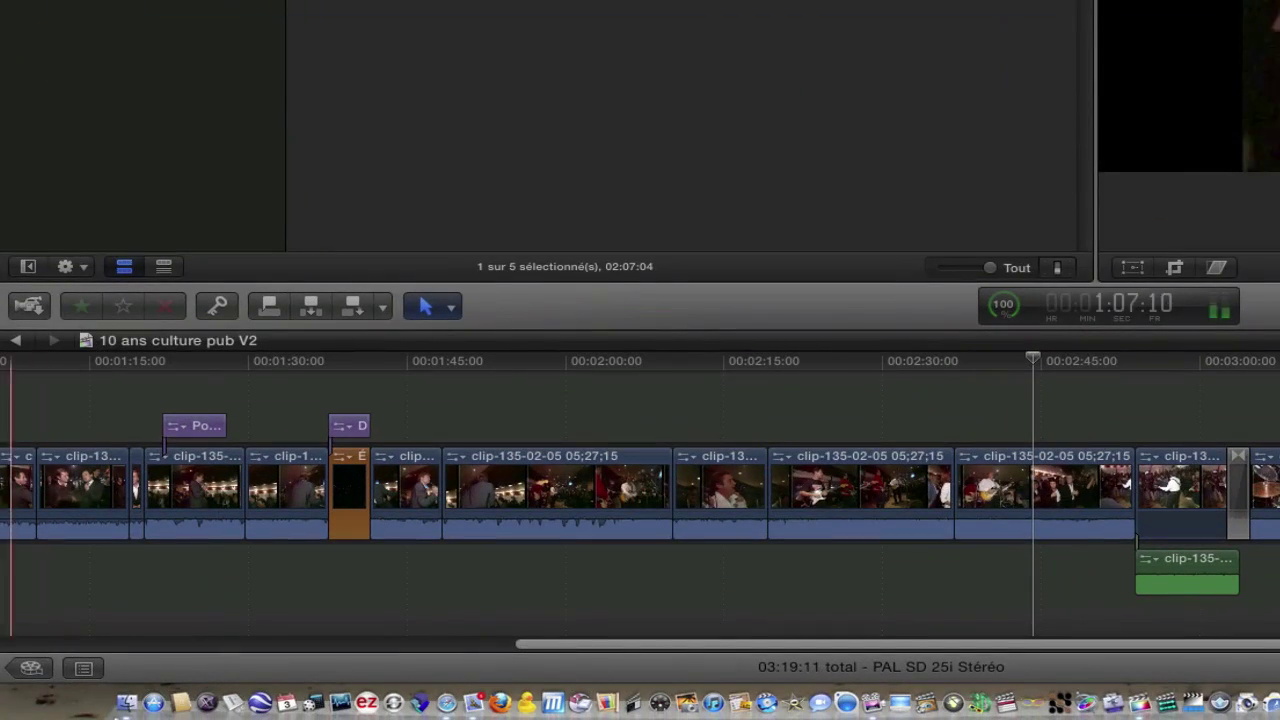
Open the neige antony project from the project library and delete the connected video clip above its main storyline
left_click(33, 668)
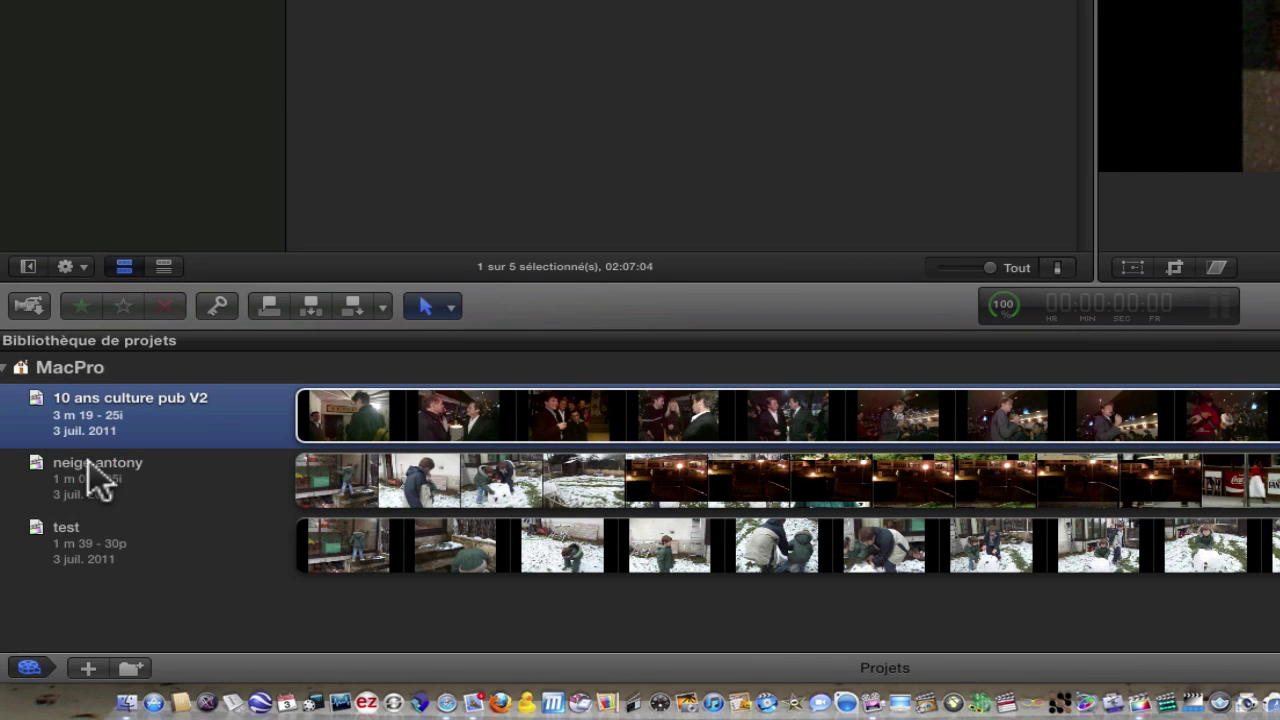
double_click(88, 478)
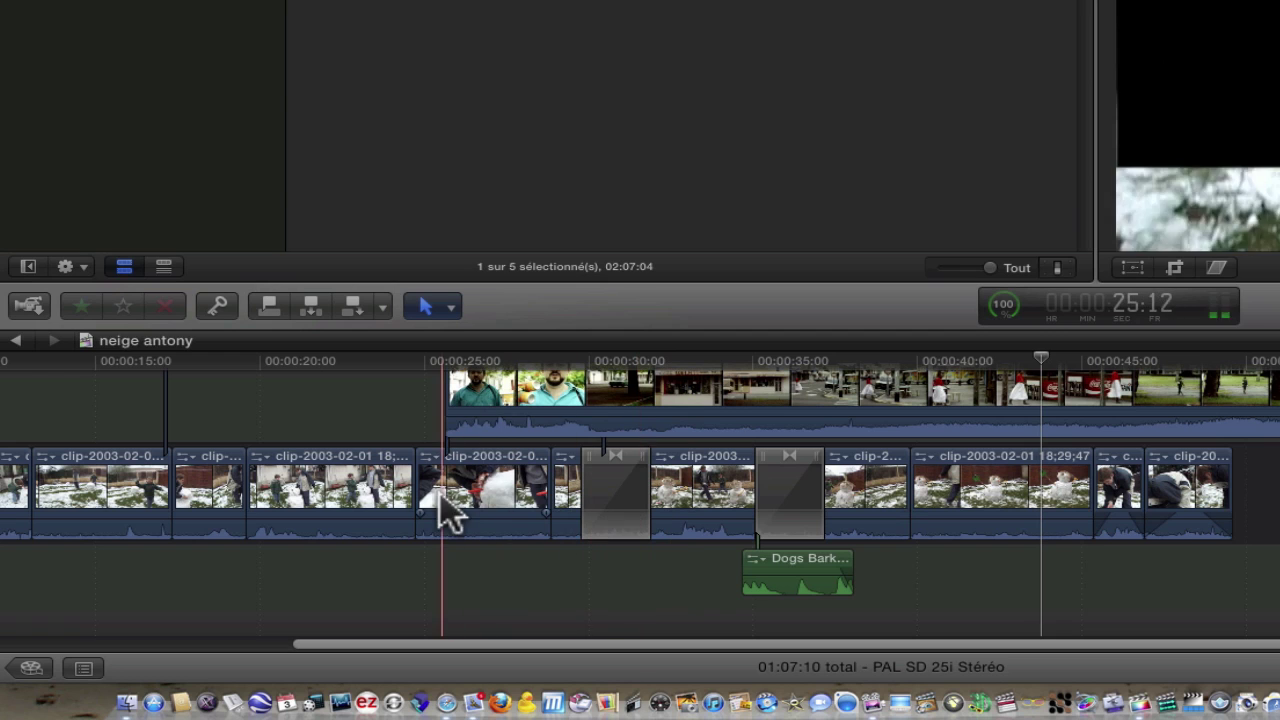
left_click(465, 410)
key("Delete")
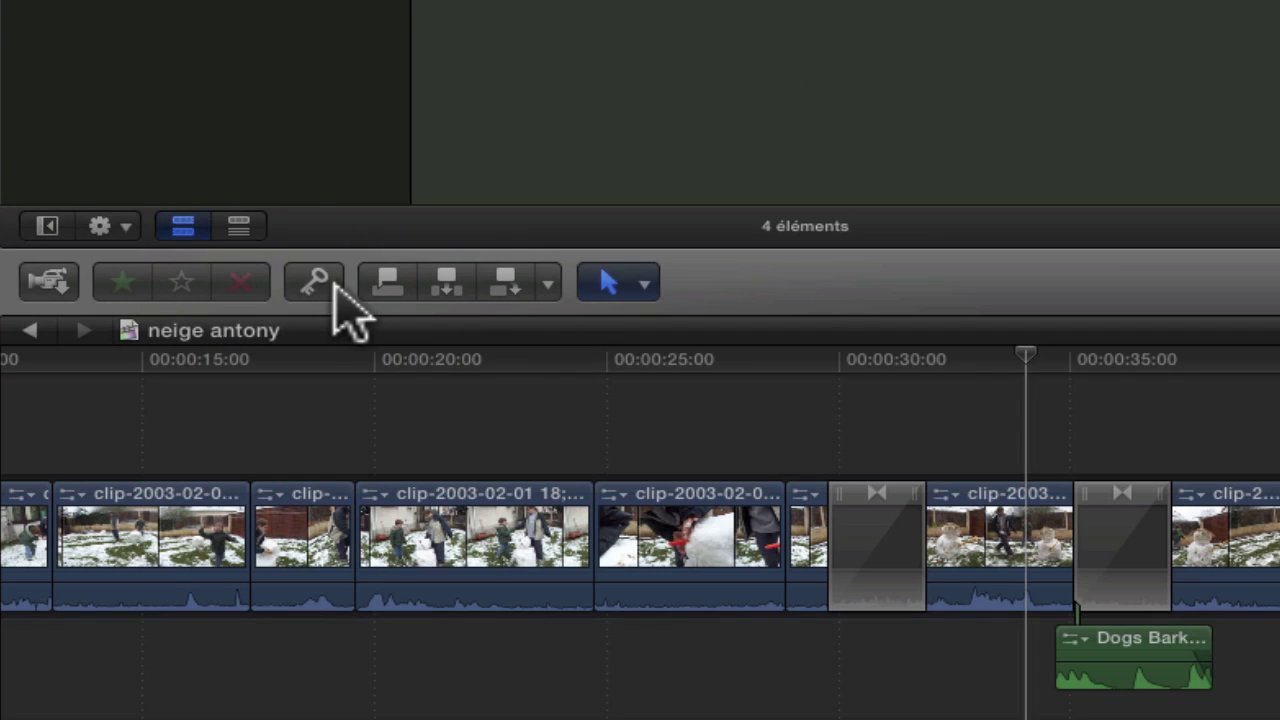
Examine the keywords assigned to the auberge4 clip in the keyword editor and close the editor
left_click(313, 283)
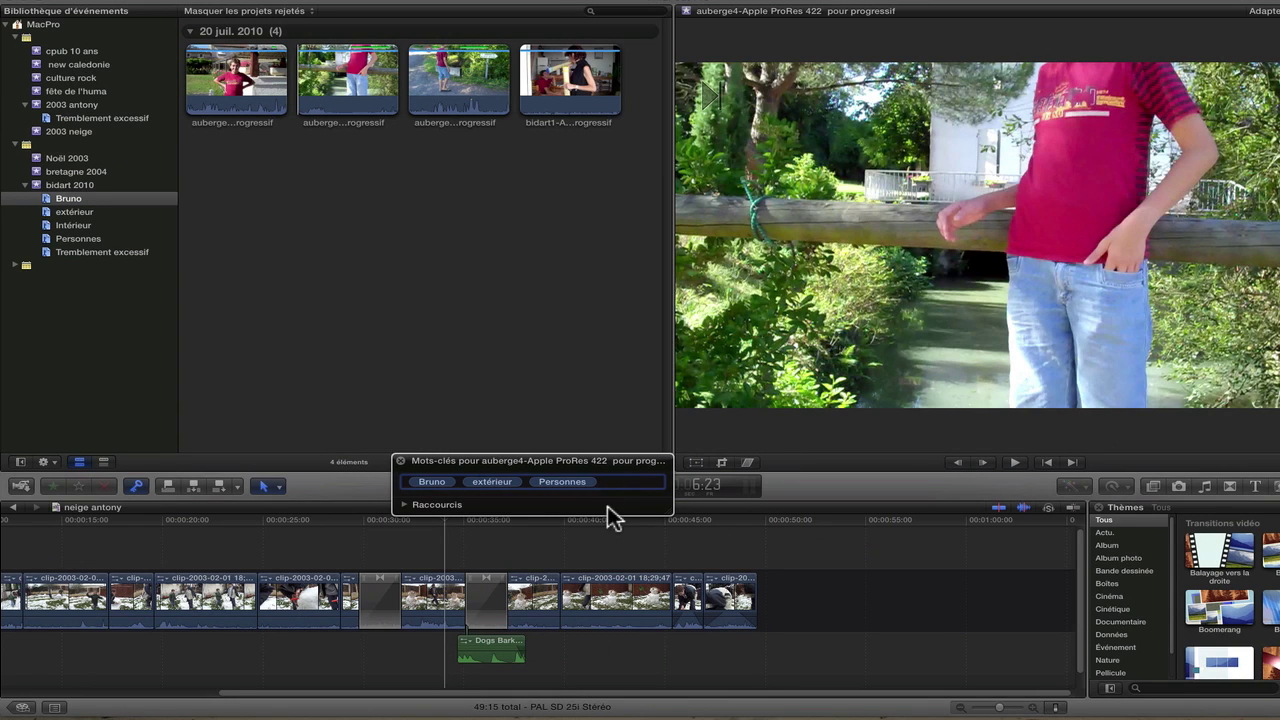
left_click(401, 461)
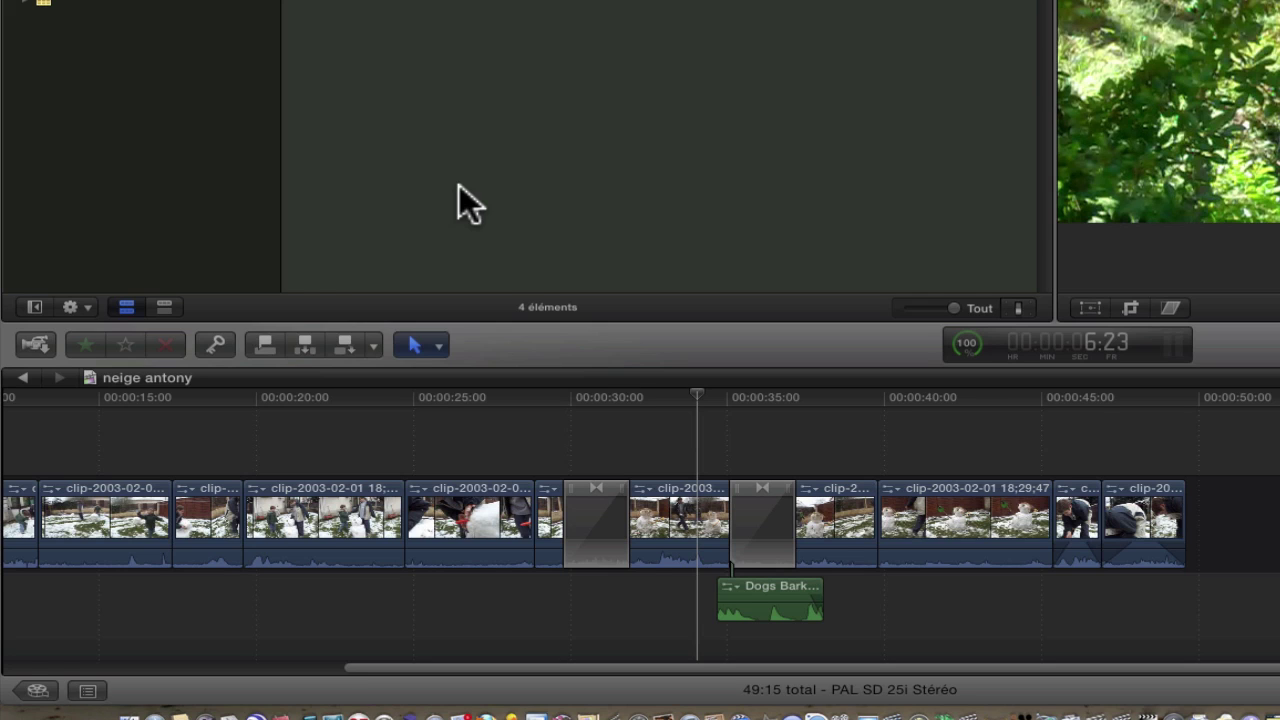
Return to the neige antony timeline and review the list of available editing tools without changing tool
left_click(677, 414)
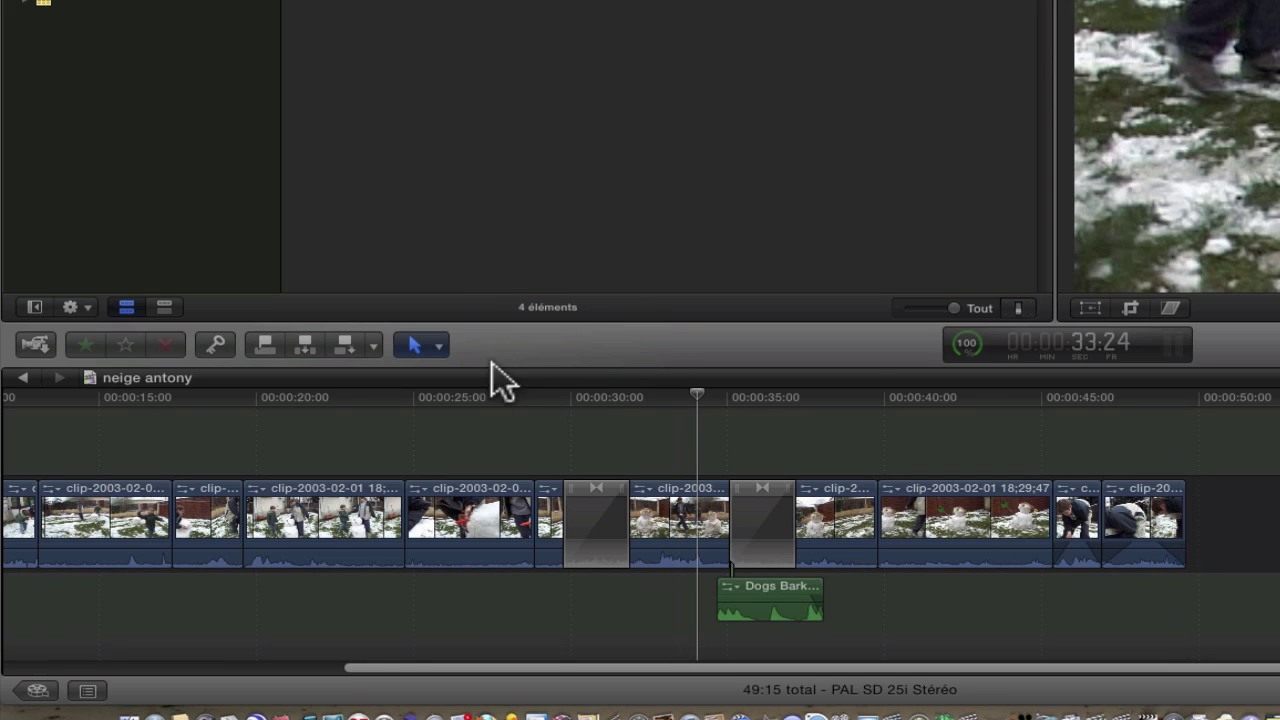
left_click(440, 344)
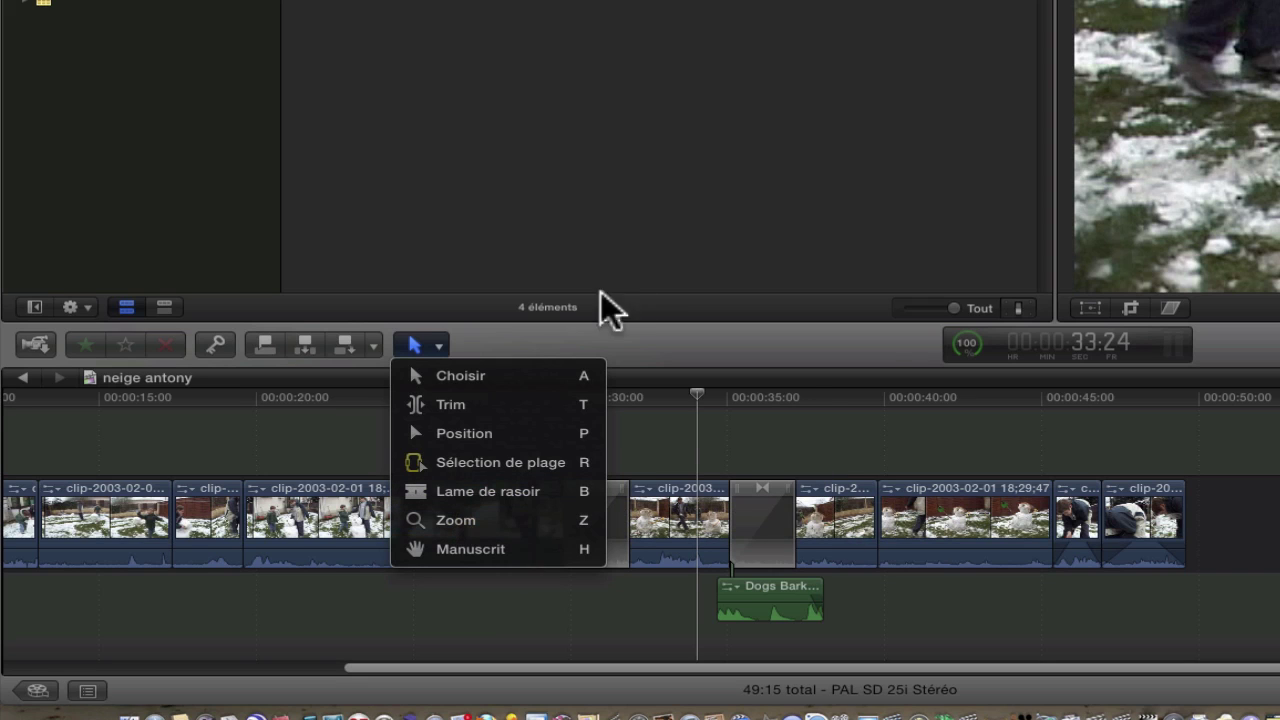
left_click(437, 344)
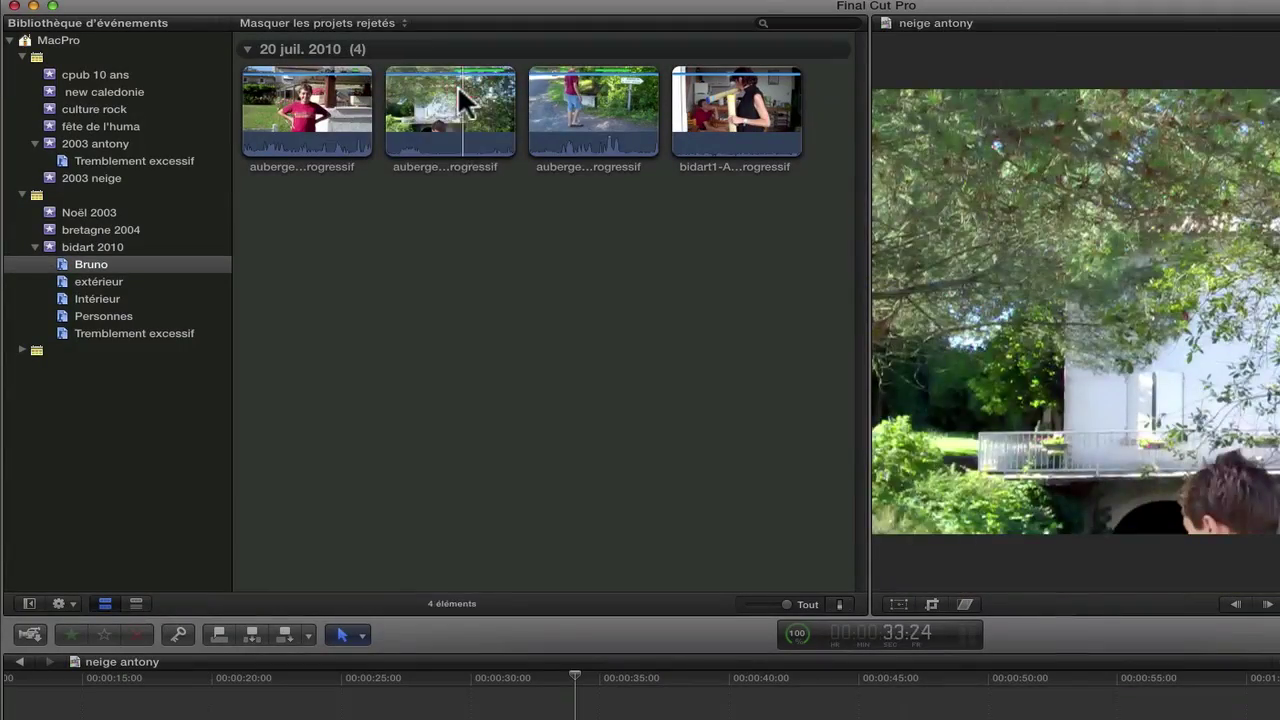
Select the second auberge clip, check the status of the background tasks and close their window
left_click(425, 115)
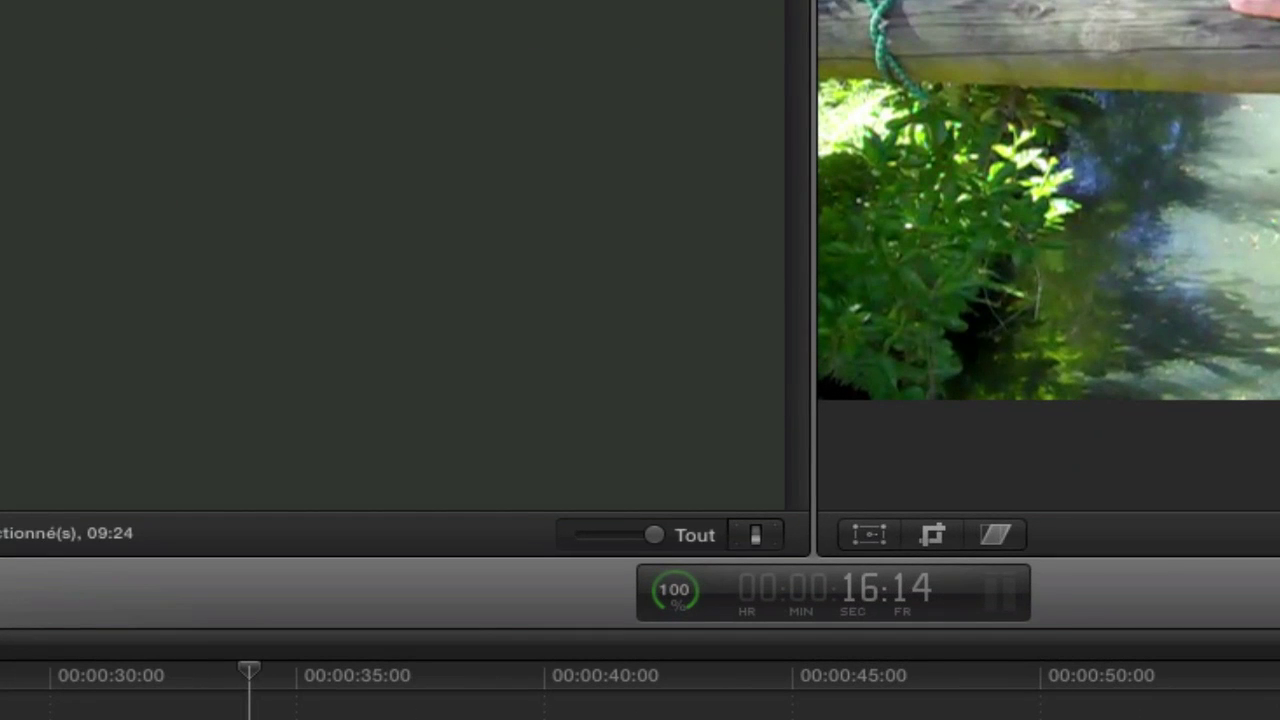
left_click(672, 591)
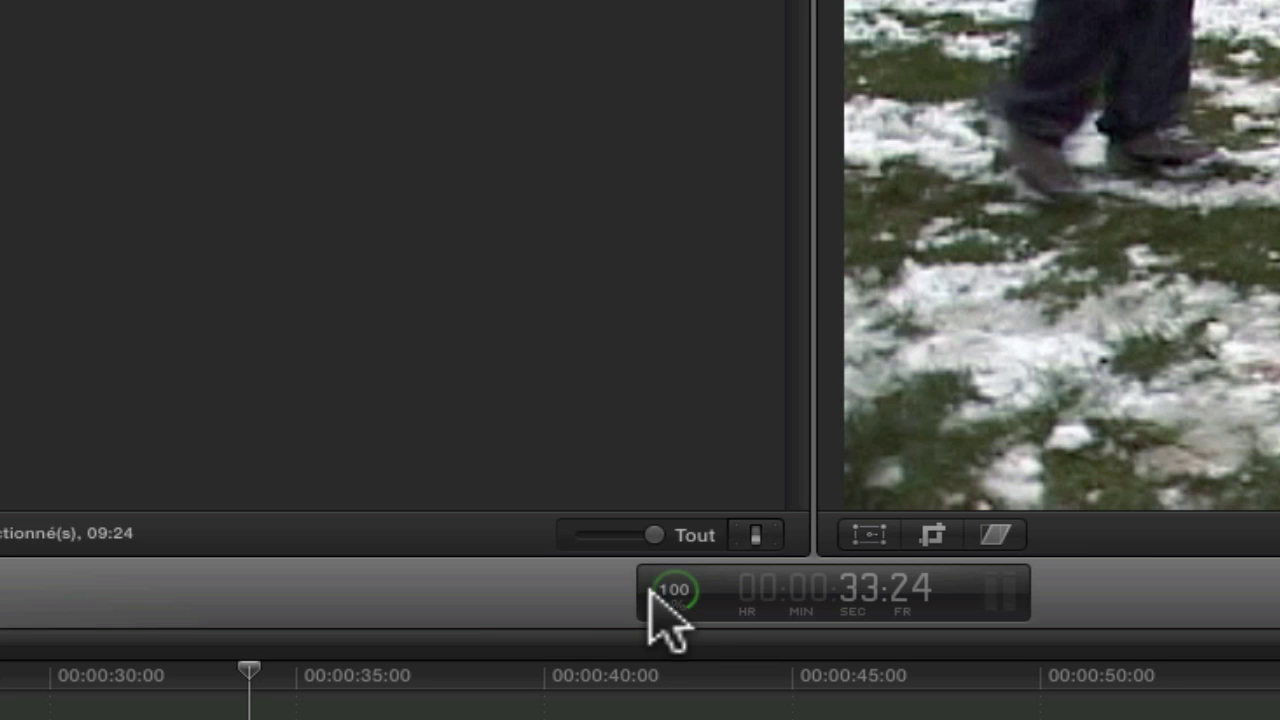
left_click(676, 592)
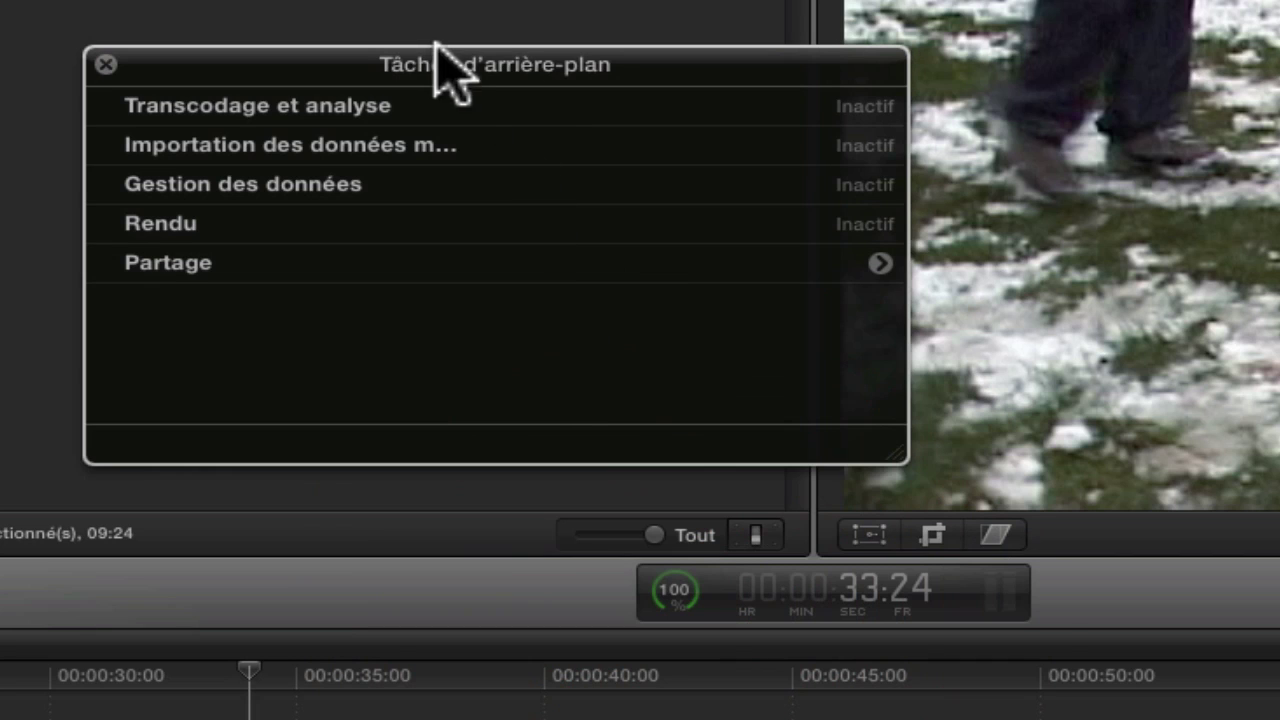
left_click(105, 65)
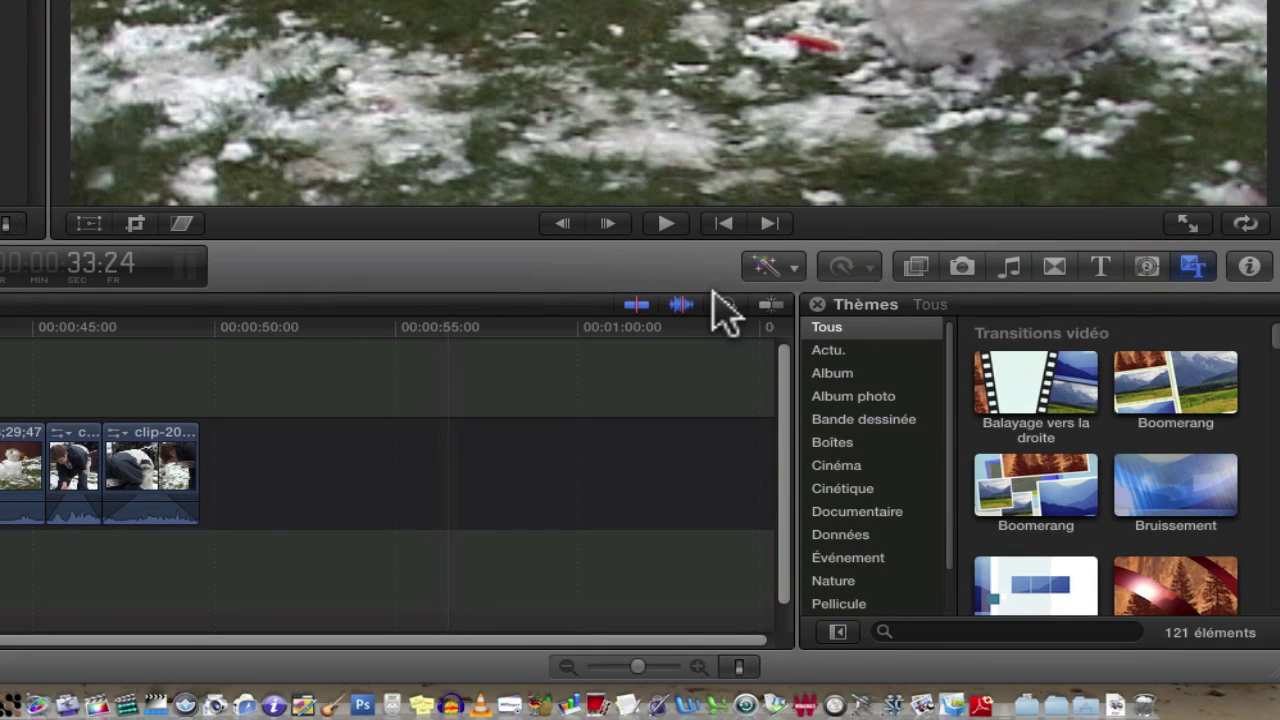
left_click(793, 266)
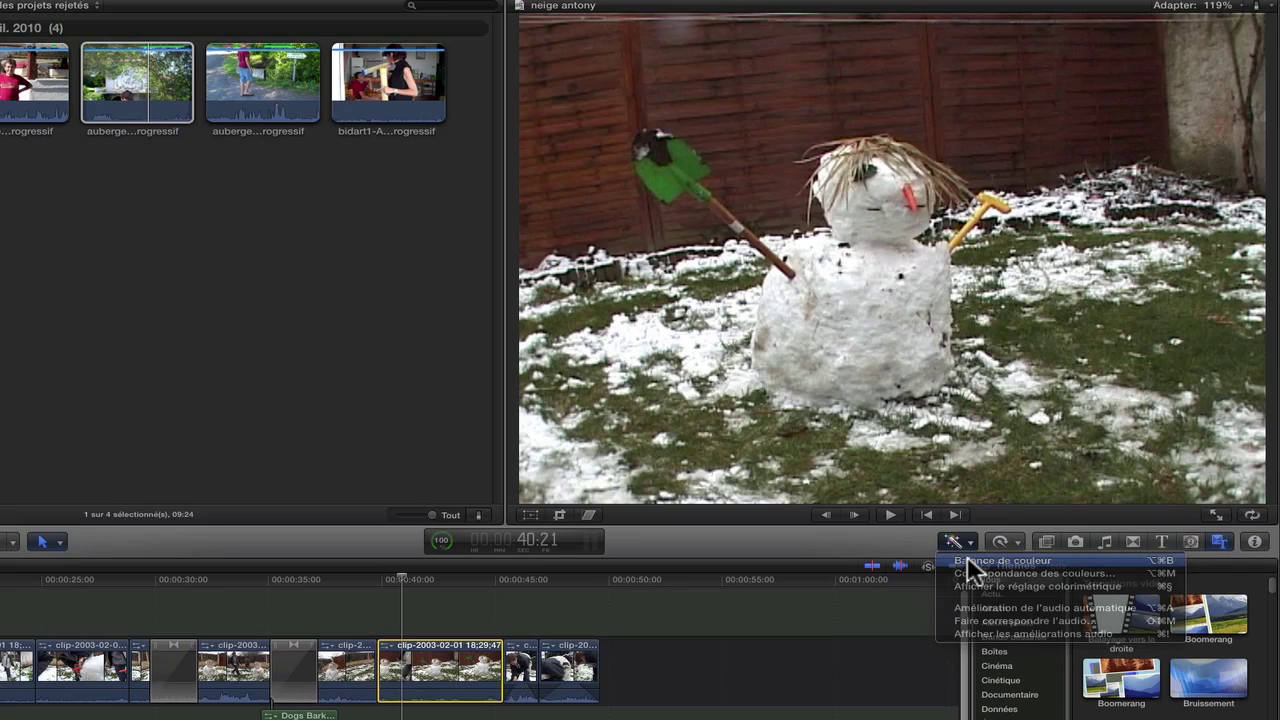
left_click(1104, 520)
left_click(972, 543)
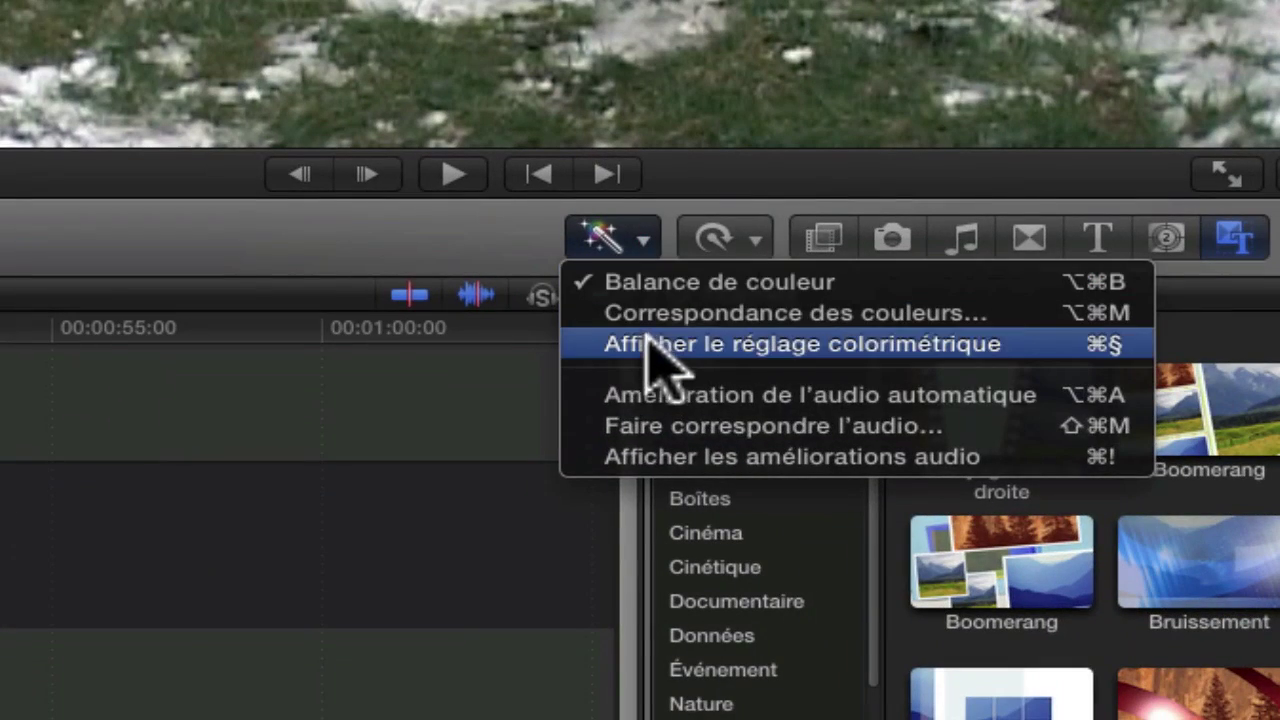
left_click(657, 414)
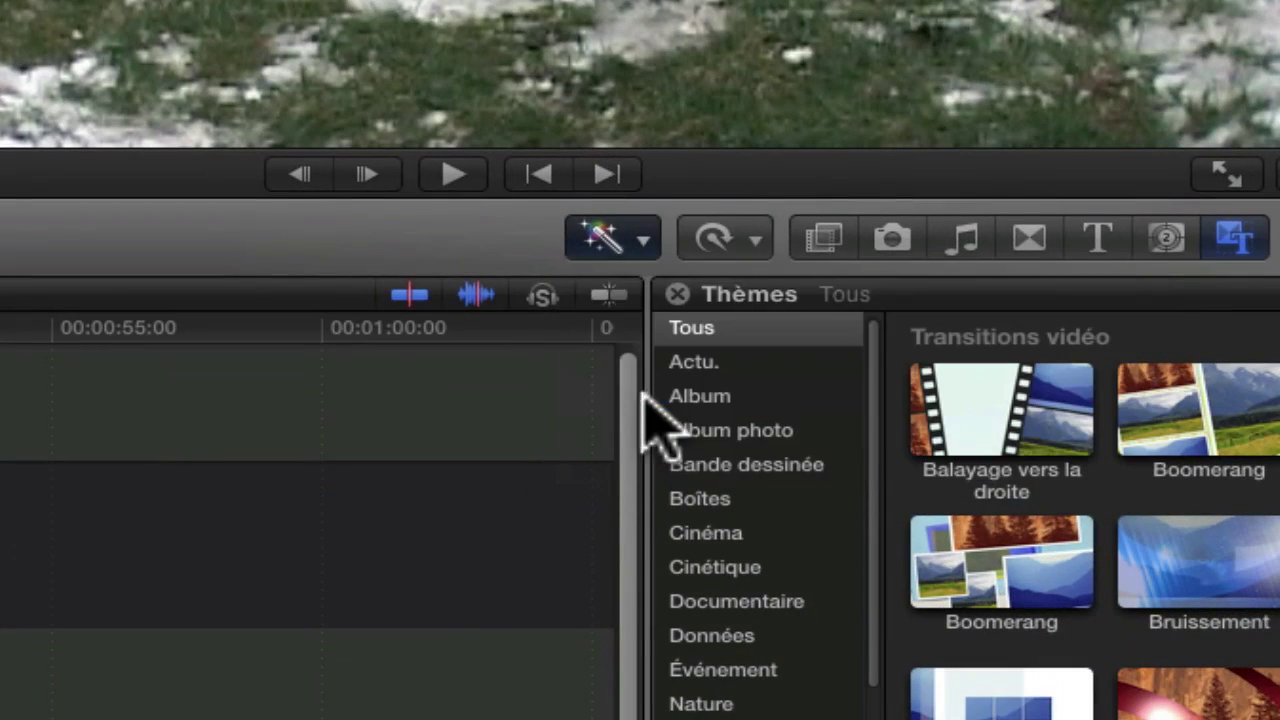
key("space")
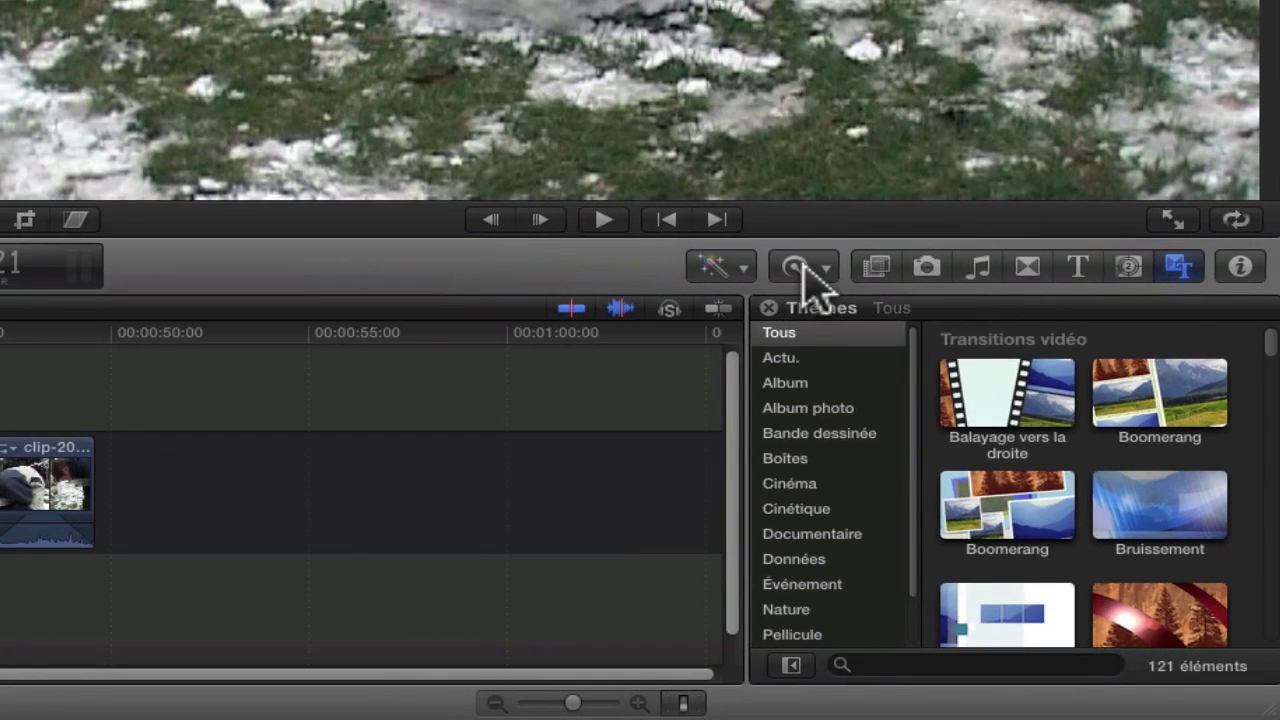
Review the retiming options and preview the Apparences video effects Agitation, Chaleur intense, Ancien monde and Acier on the selected clip
left_click(728, 246)
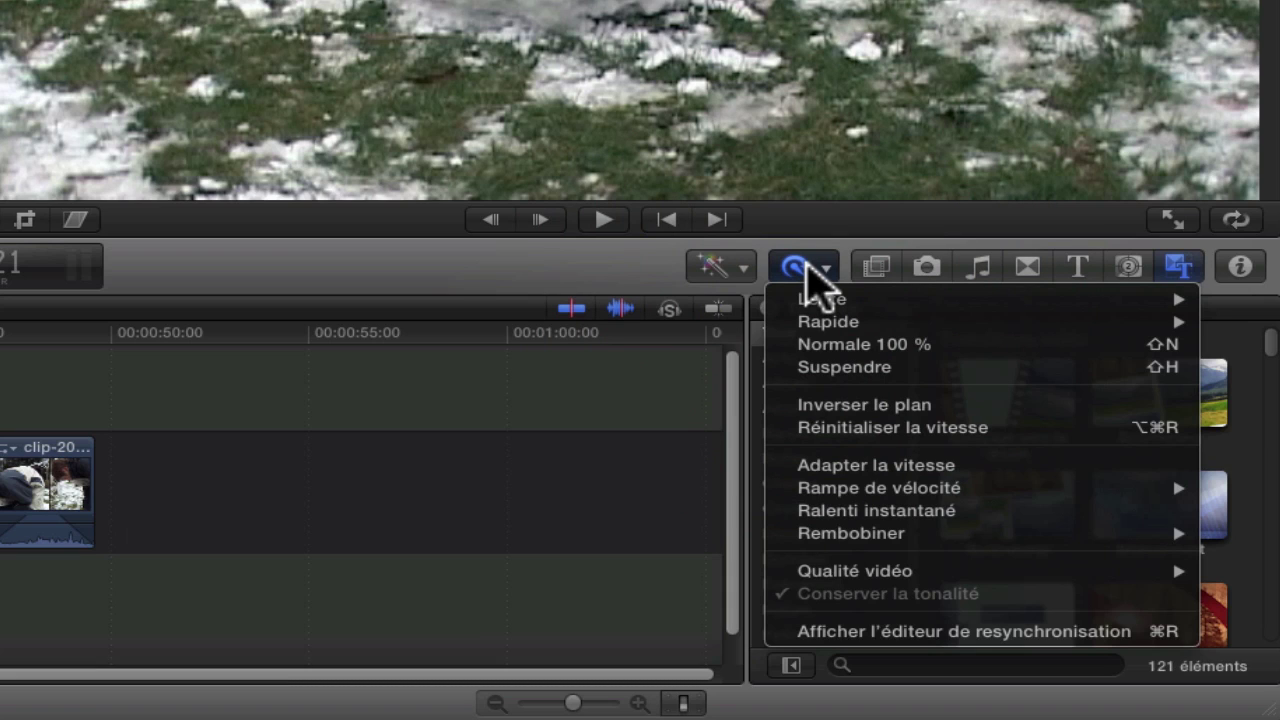
left_click(460, 270)
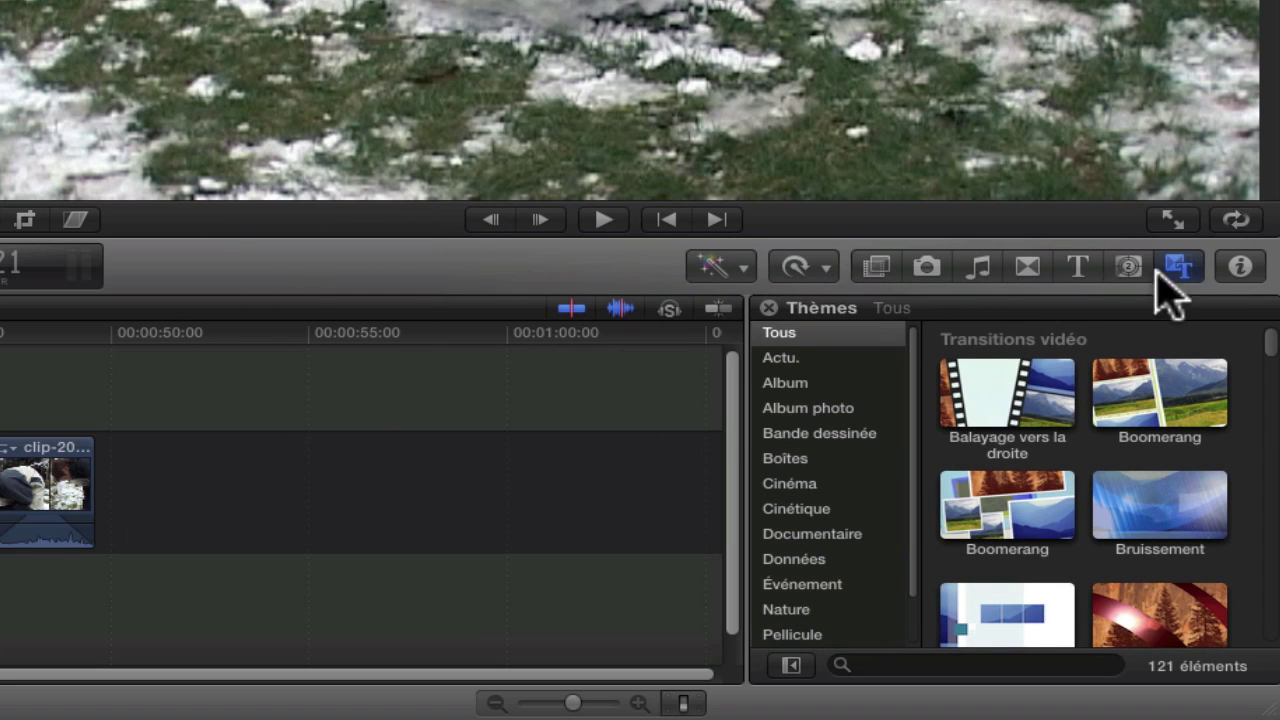
left_click(876, 266)
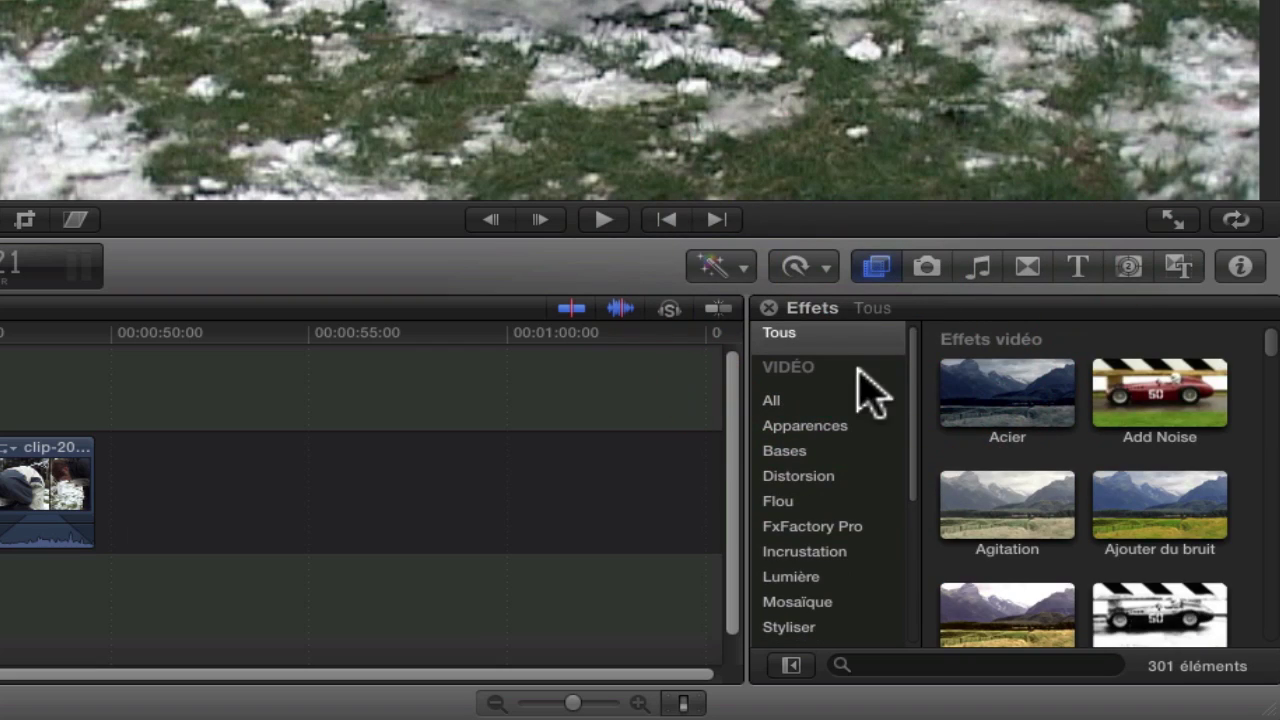
left_click(797, 425)
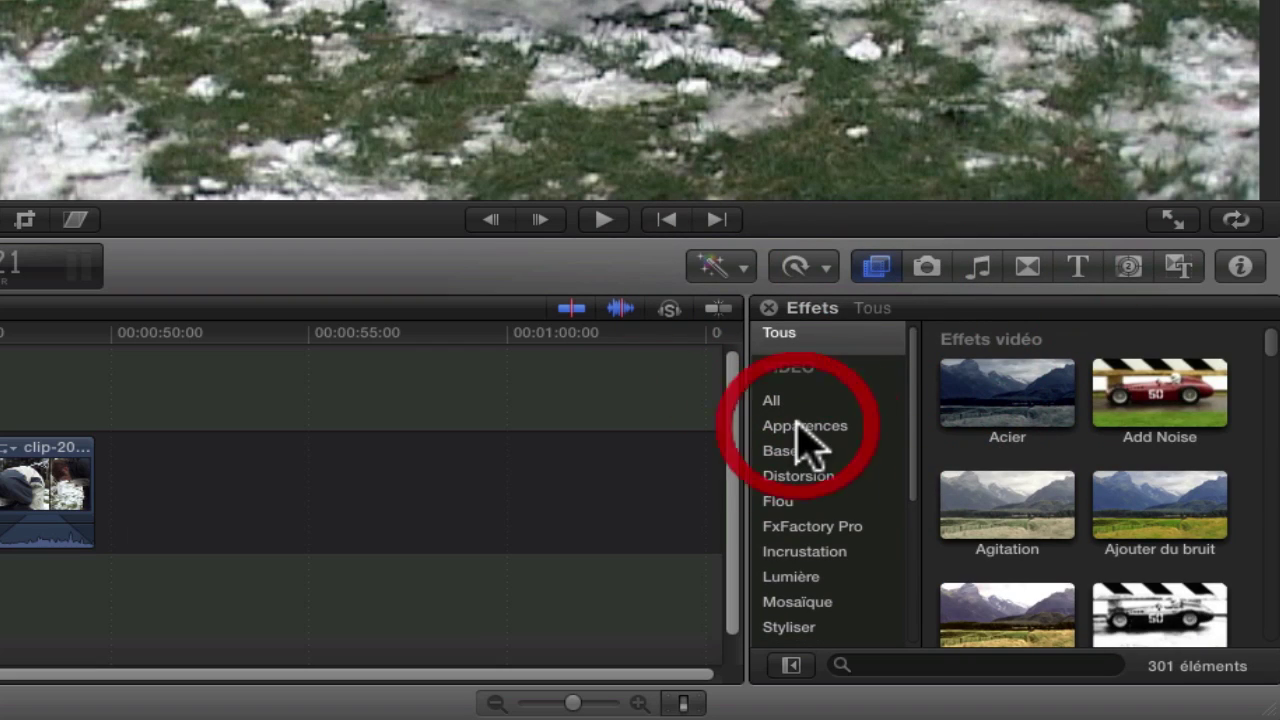
left_click(1135, 380)
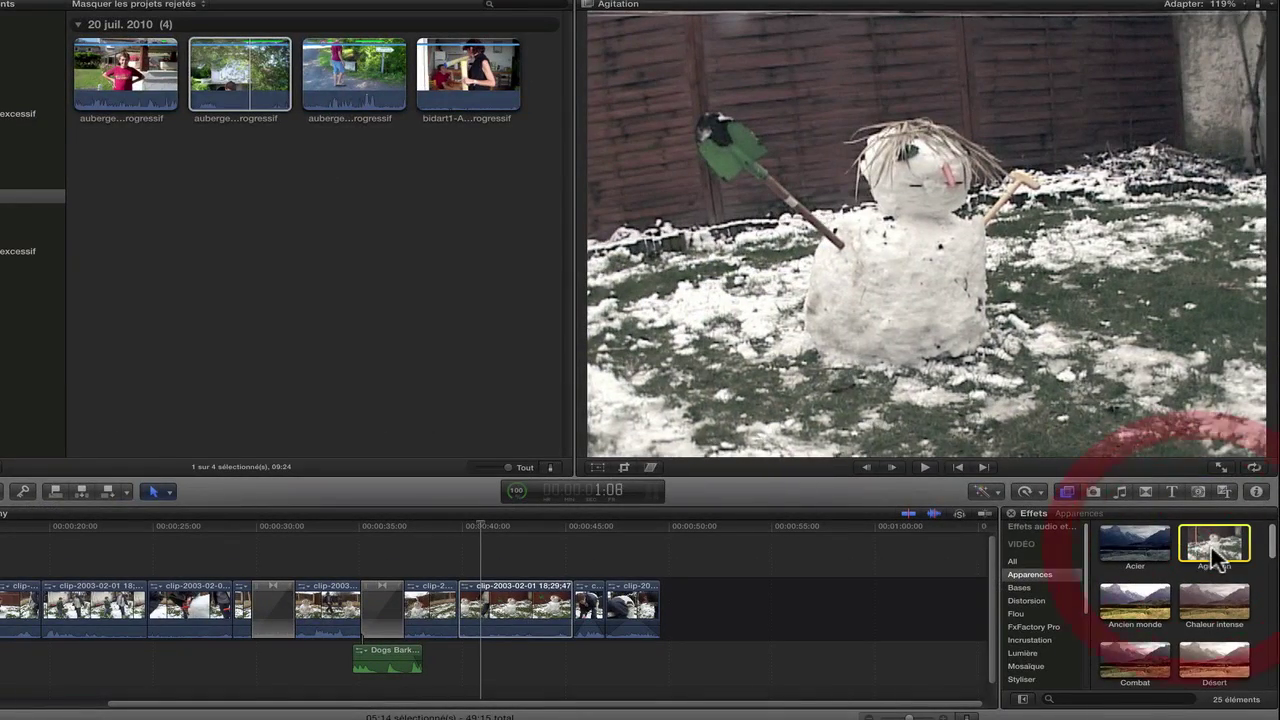
left_click(1210, 595)
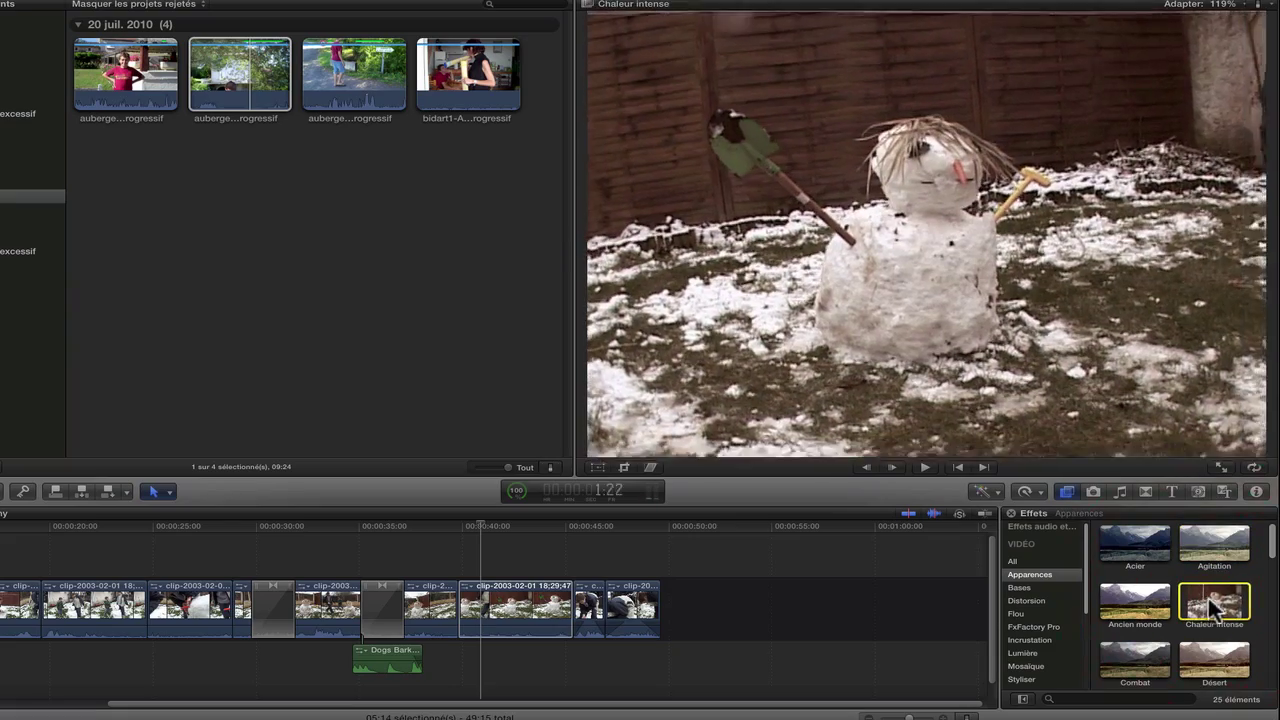
left_click(1140, 605)
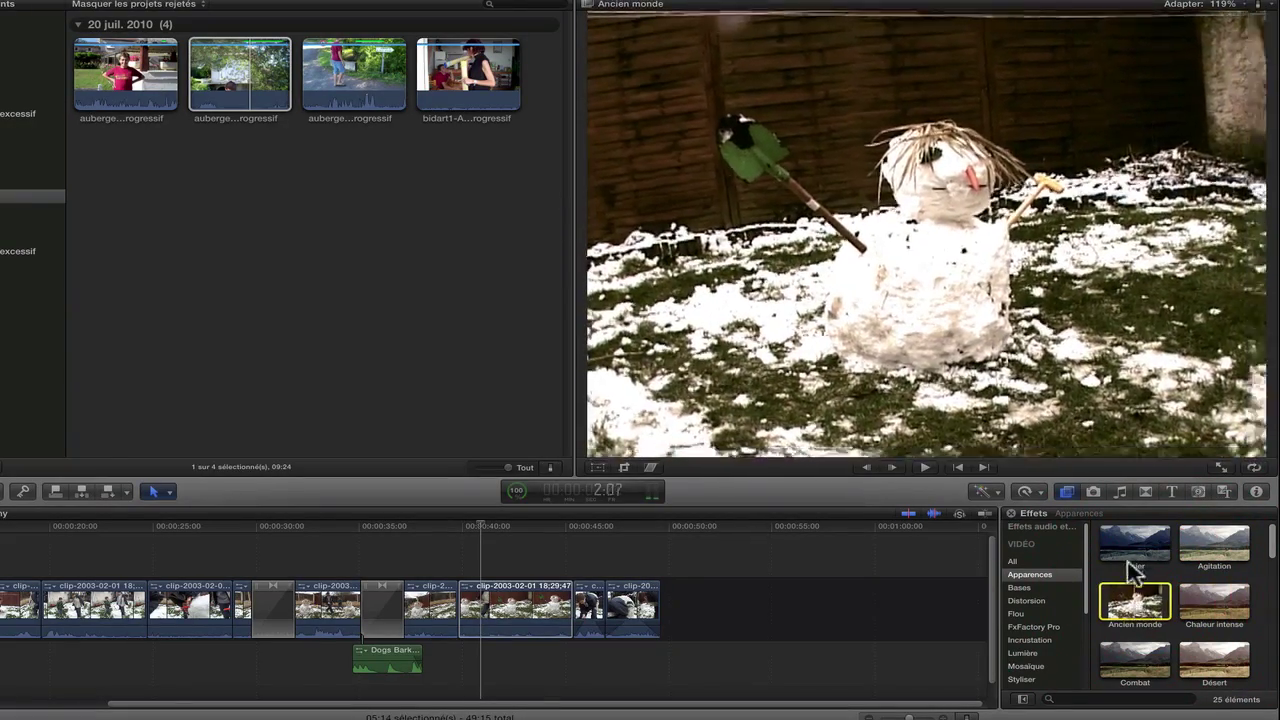
left_click(1135, 545)
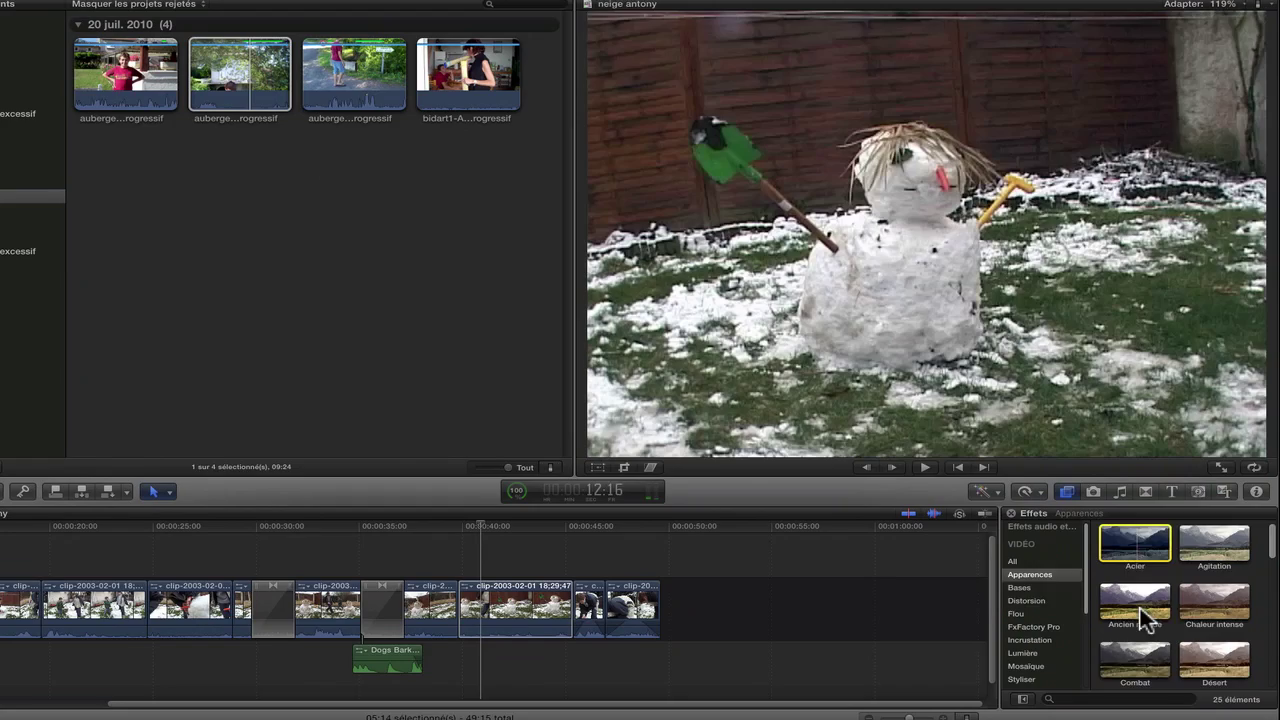
Browse the iPhoto library in the photos browser and the iTunes tracks in the music and sound browser
left_click(1093, 491)
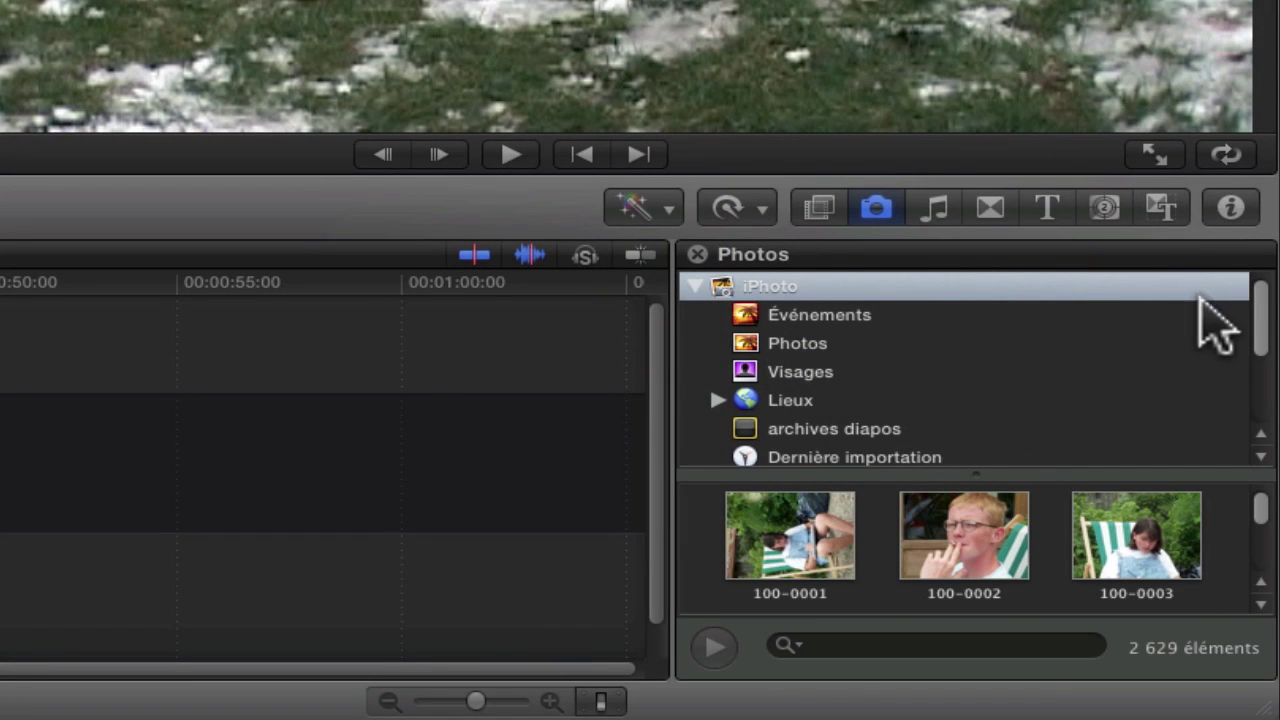
mouse_move(1265, 323)
left_mouse_down()
mouse_move(1257, 349)
mouse_move(1266, 318)
left_mouse_up()
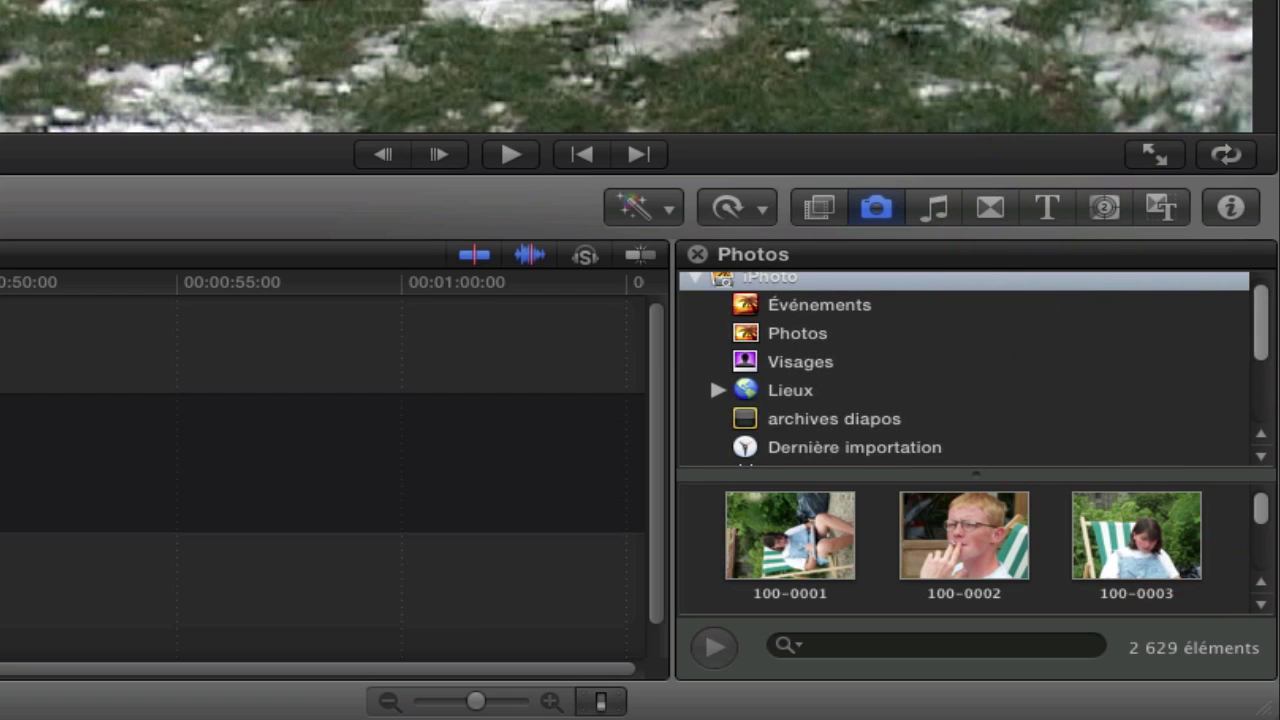
left_click_drag(1259, 517, 1261, 546)
left_click(937, 208)
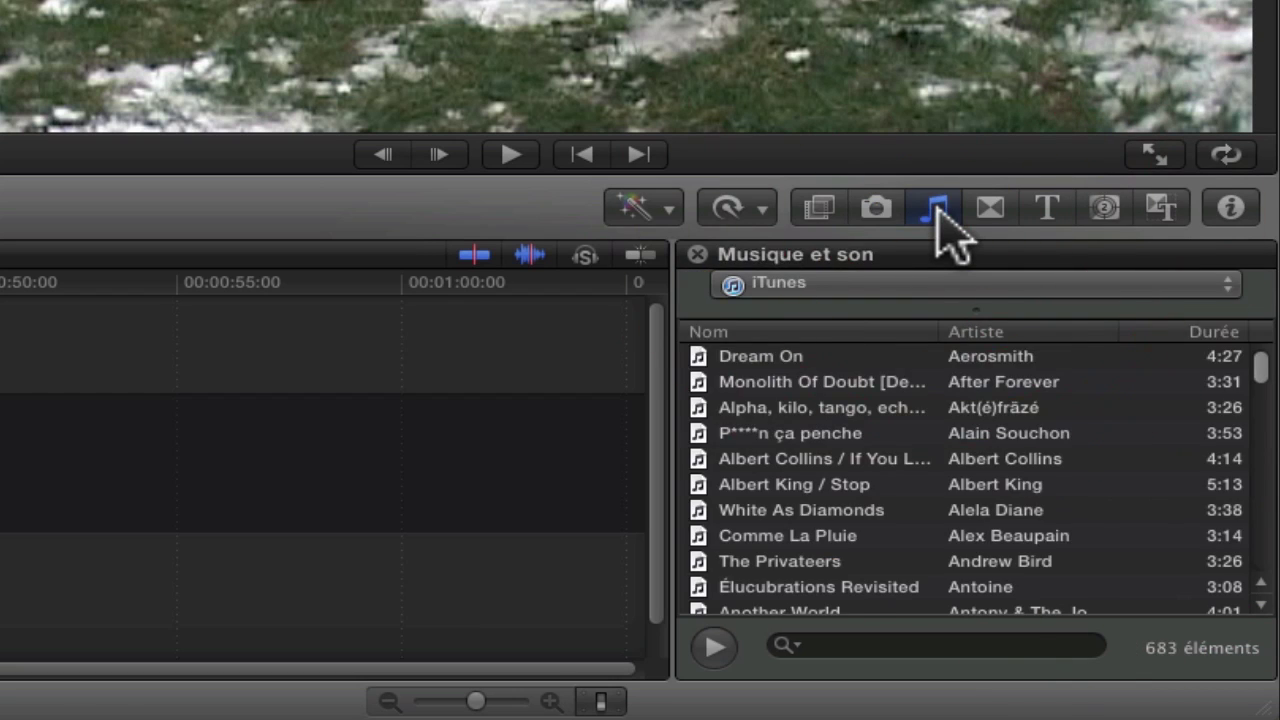
Browse the Flou transitions and the titles, picking out Bande-annonce, Bande dessinée and Révéler
left_click(990, 207)
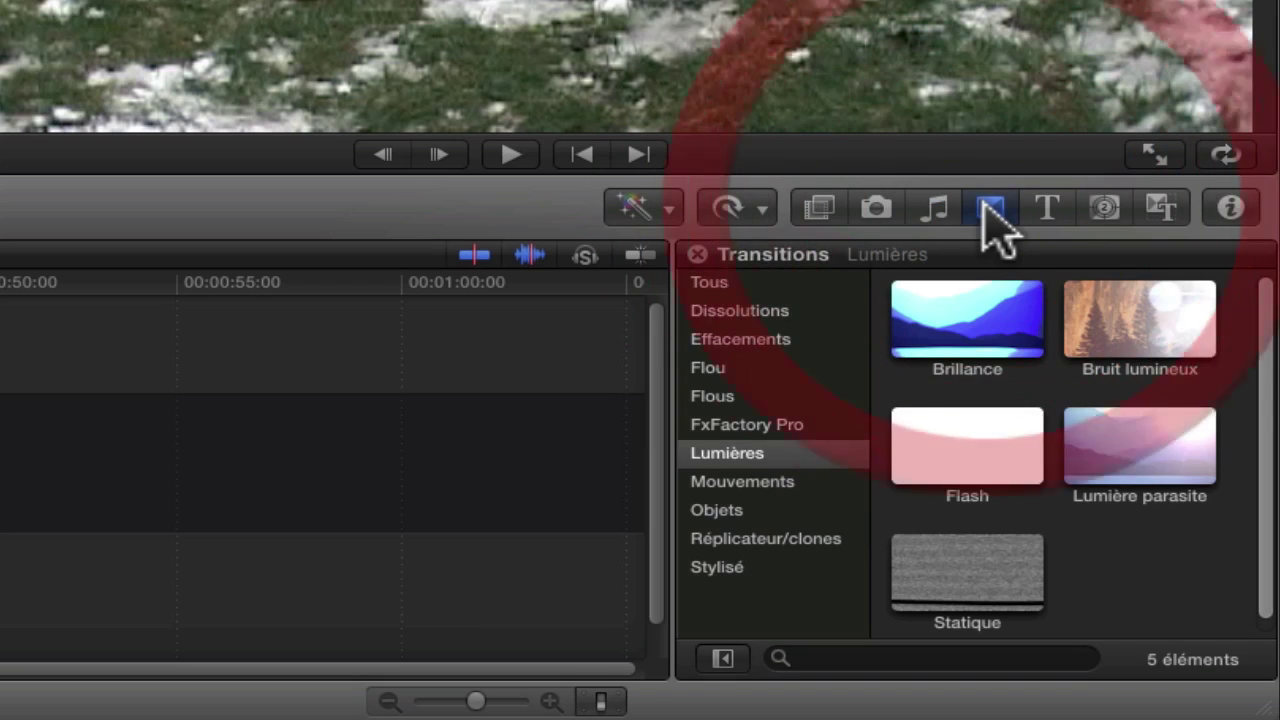
left_click(745, 339)
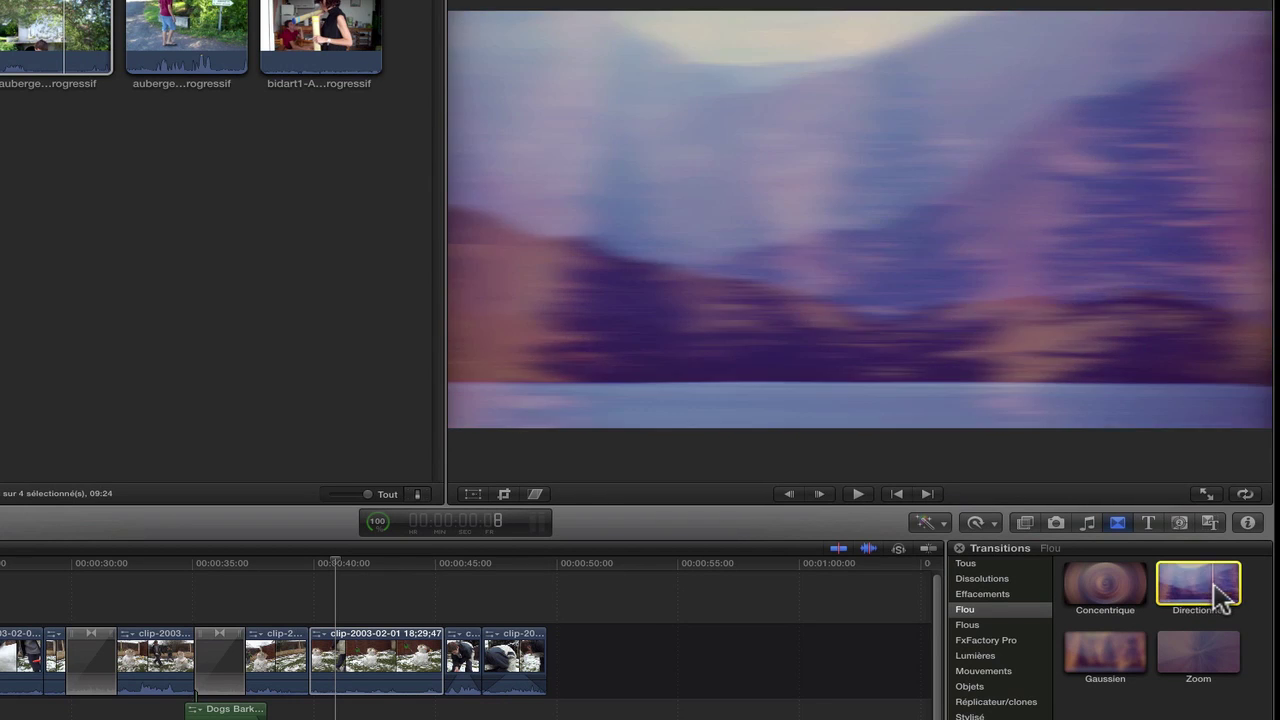
left_click(1148, 523)
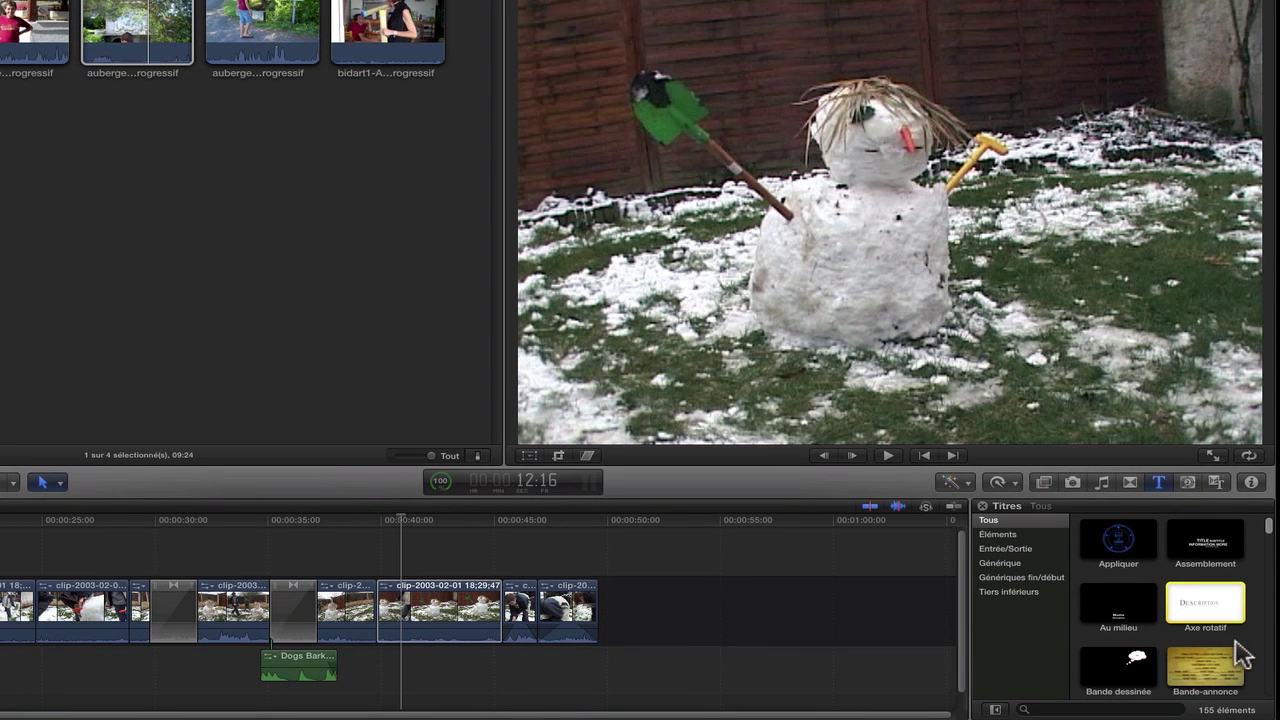
left_click(1240, 658)
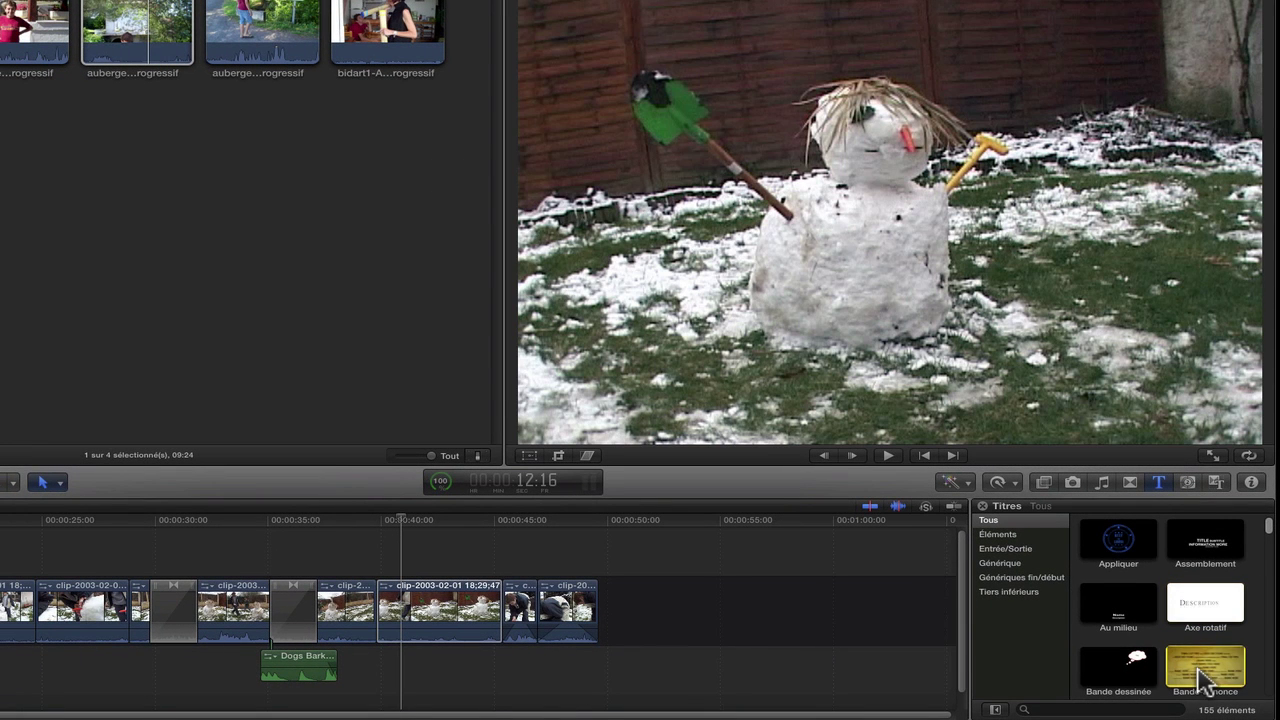
left_click(1121, 678)
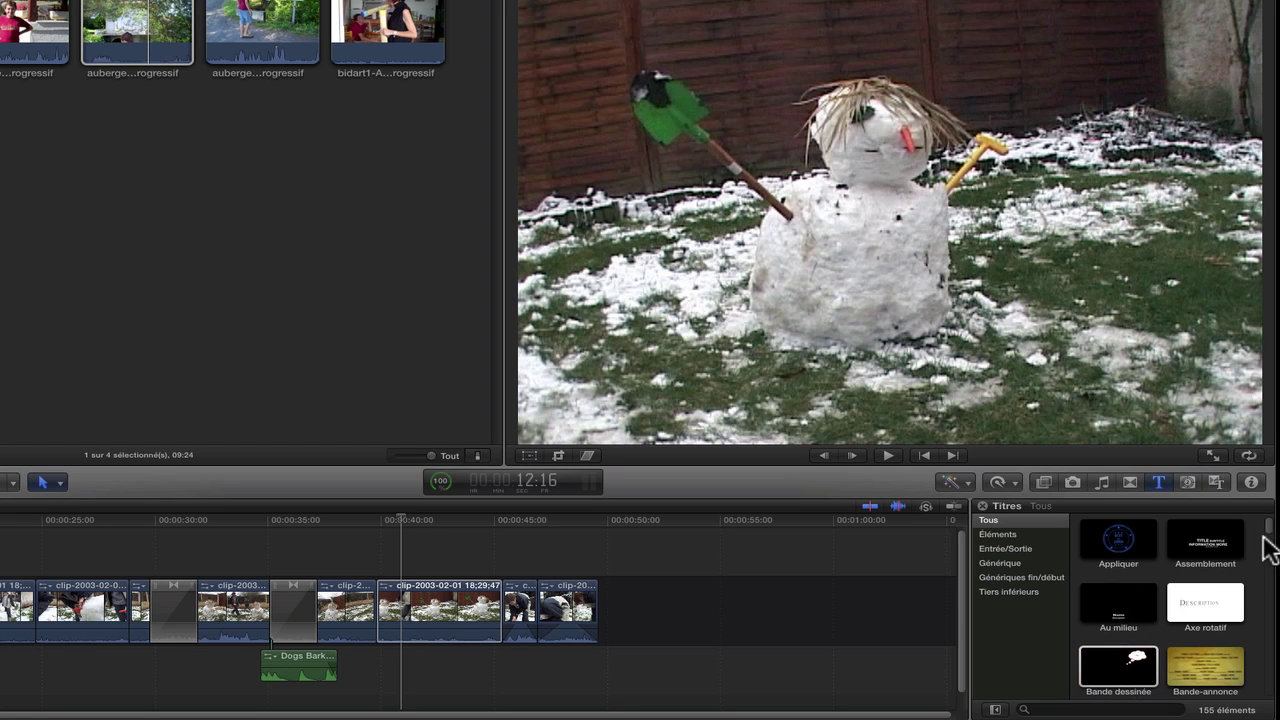
left_click_drag(1268, 548, 1273, 610)
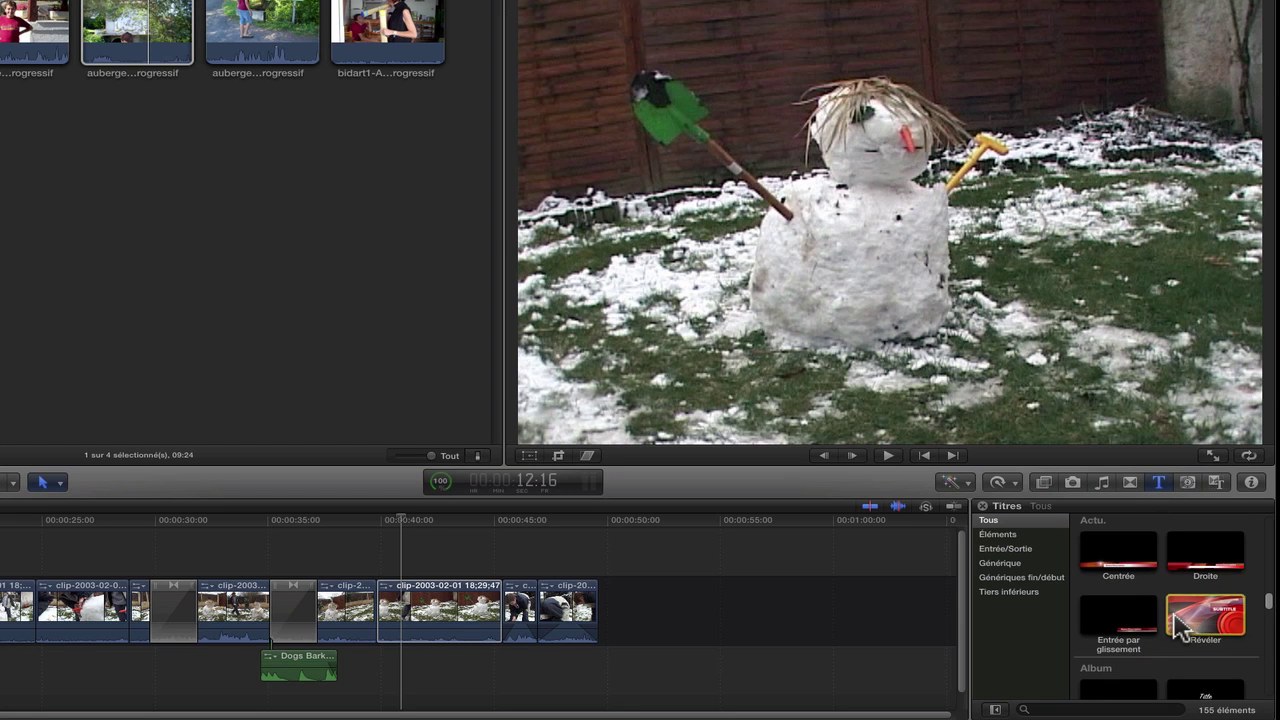
left_click(1230, 618)
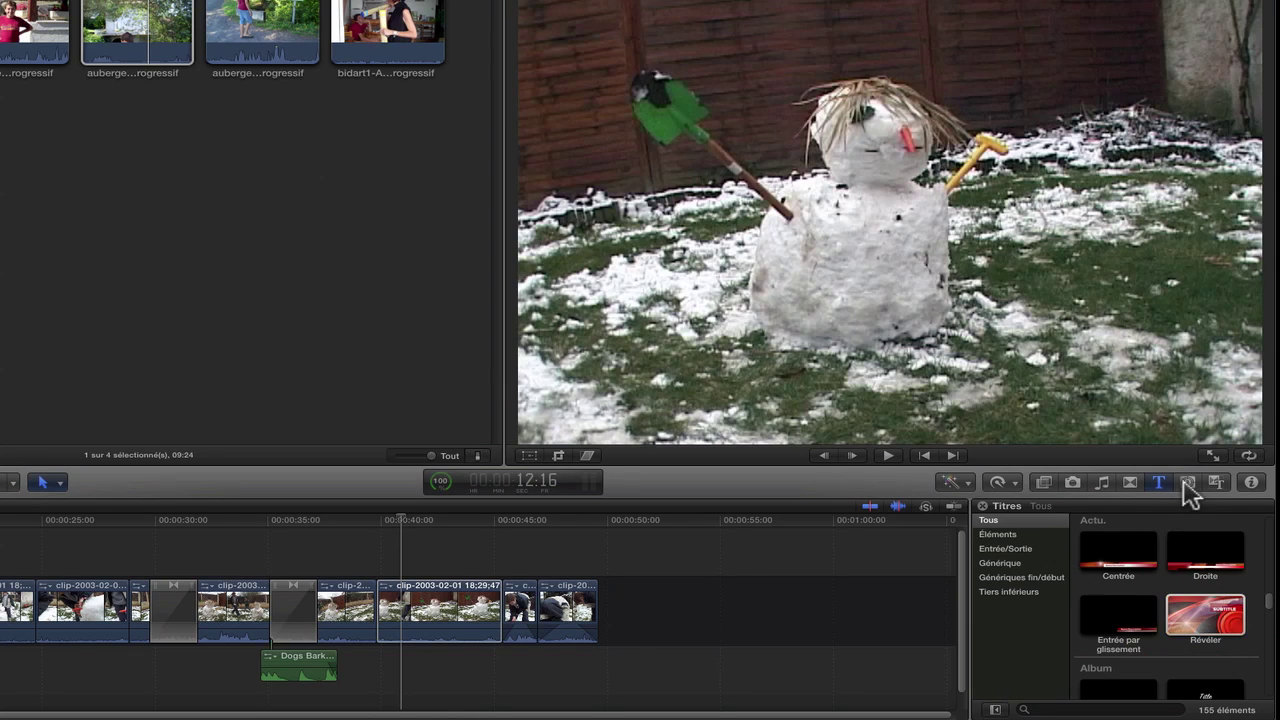
Insert the Banding-free Gradient generator at the playhead in the neige antony timeline, and browse the themes
left_click(1188, 482)
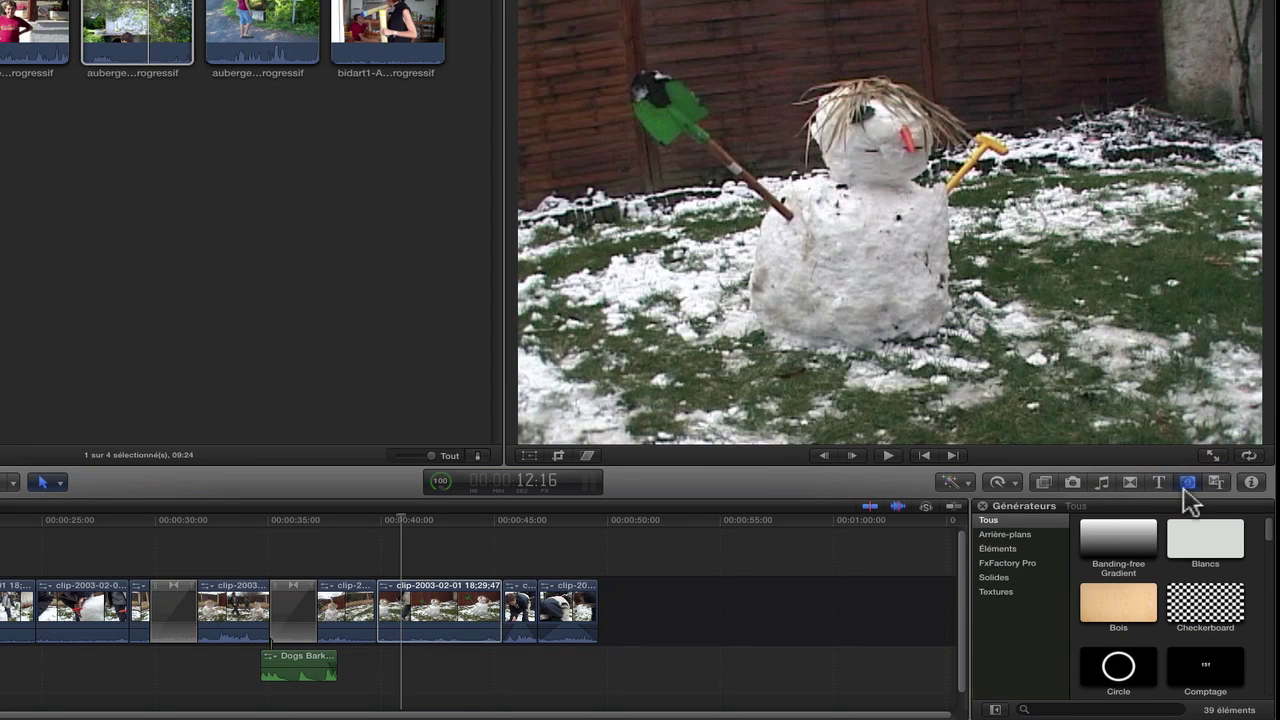
left_click(1118, 545)
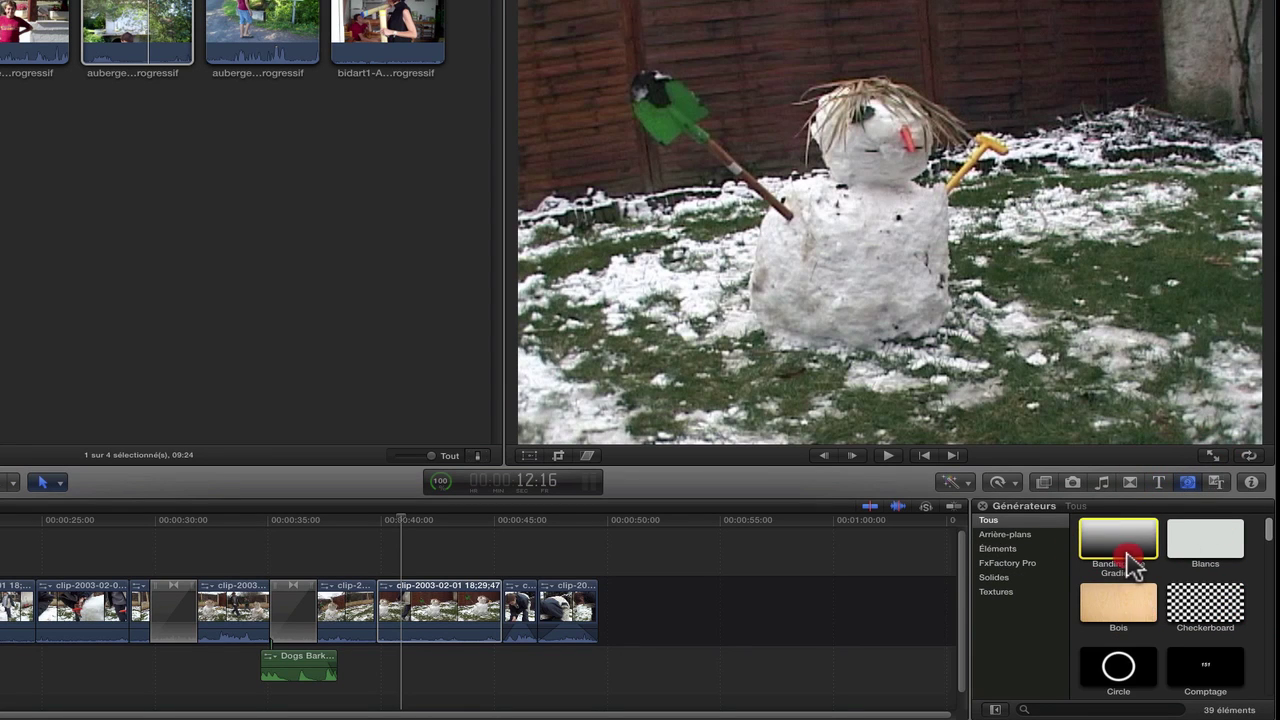
double_click(1128, 557)
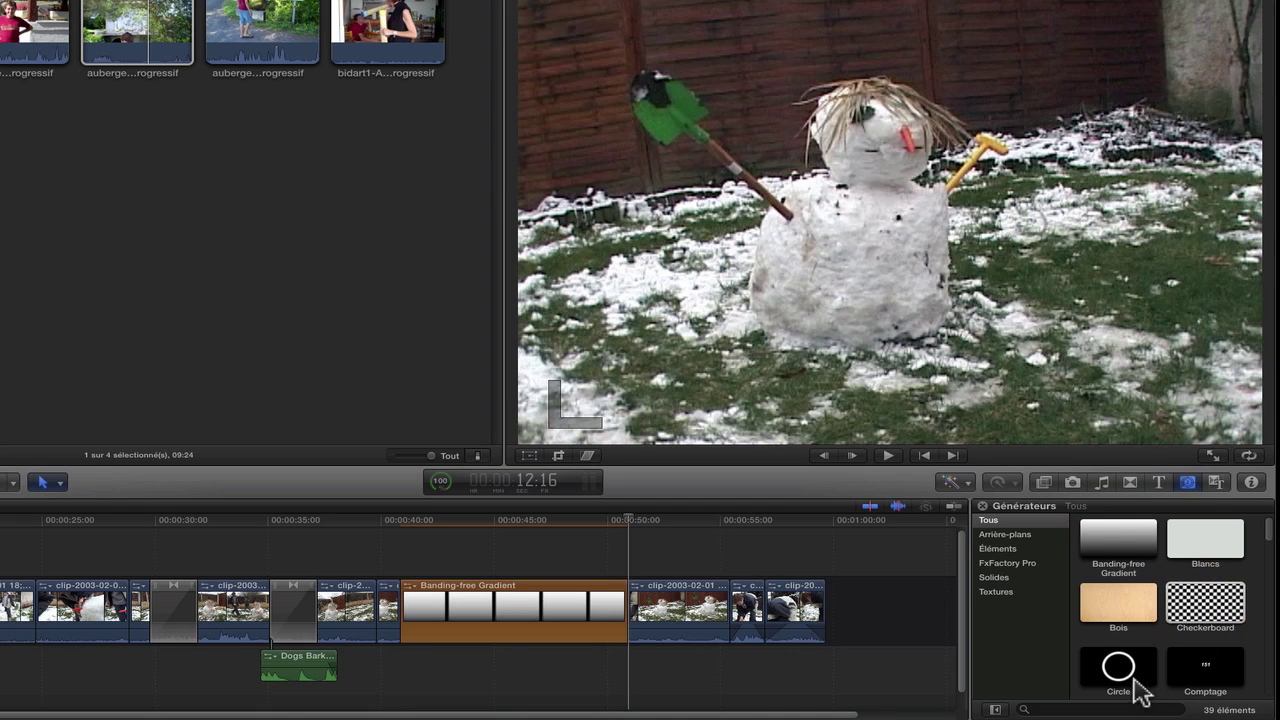
left_click(1135, 684)
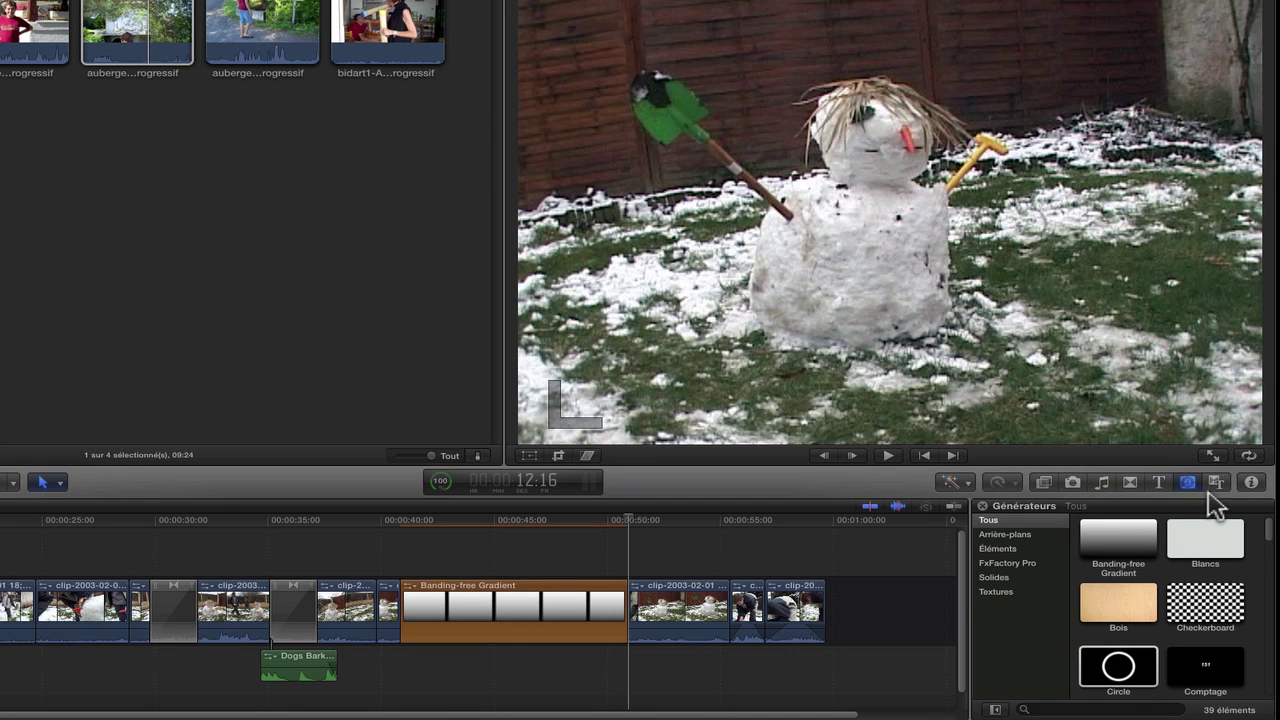
left_click(1215, 484)
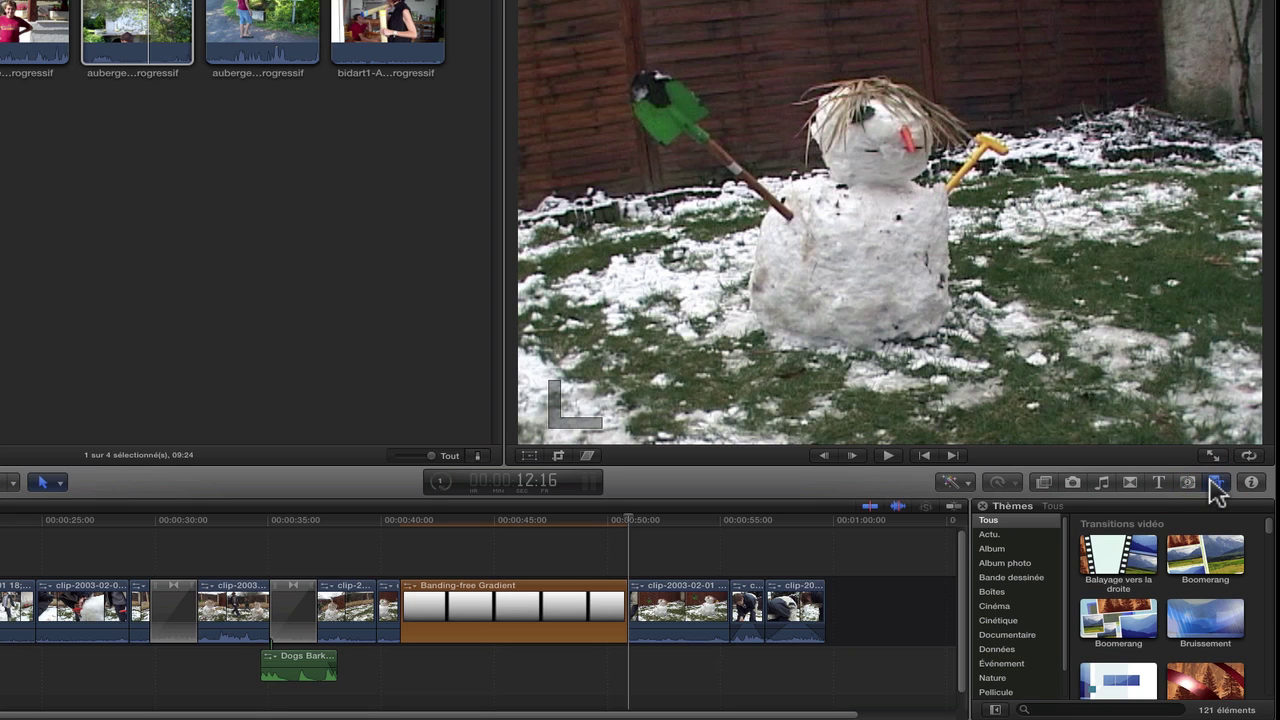
left_click(1098, 566)
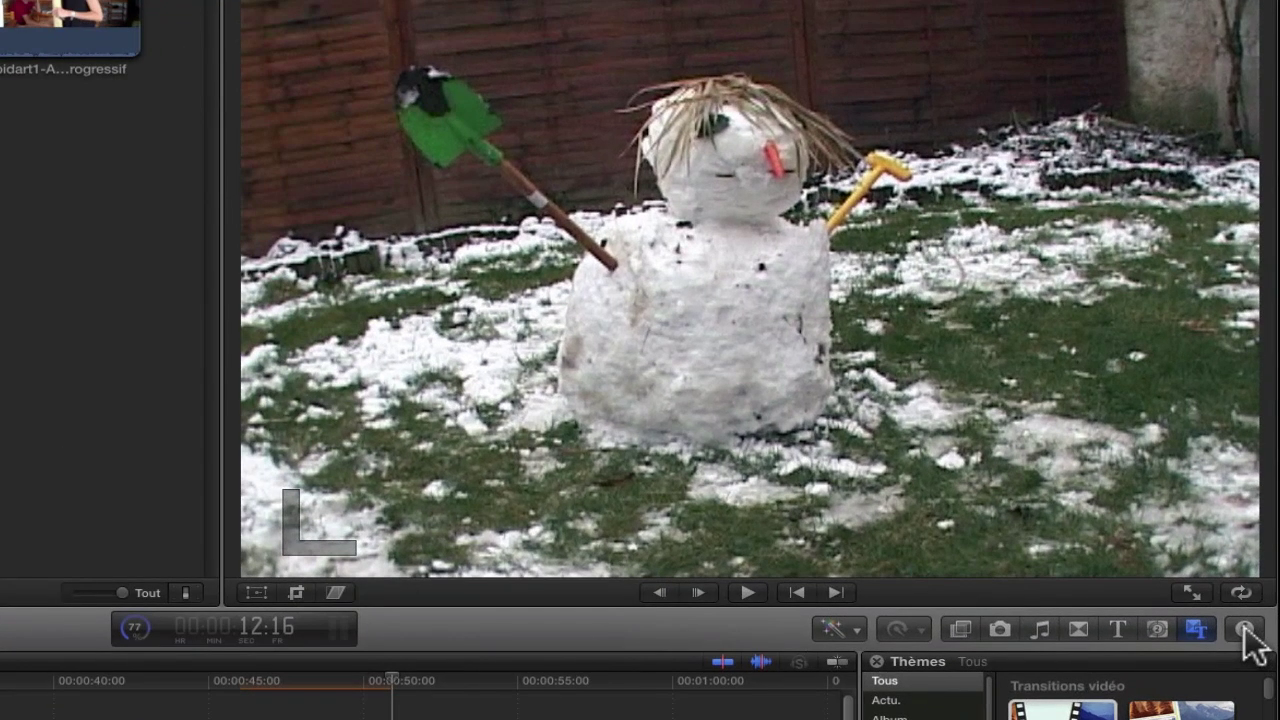
left_click(1251, 482)
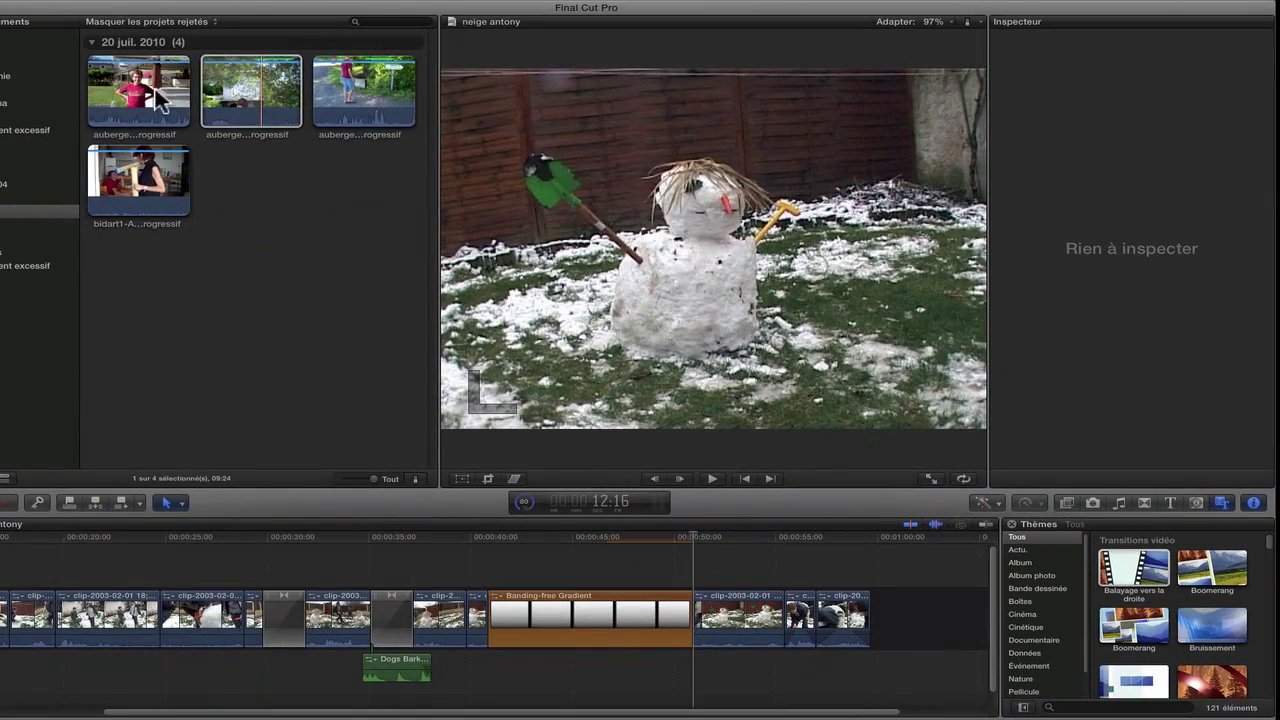
left_click(262, 103)
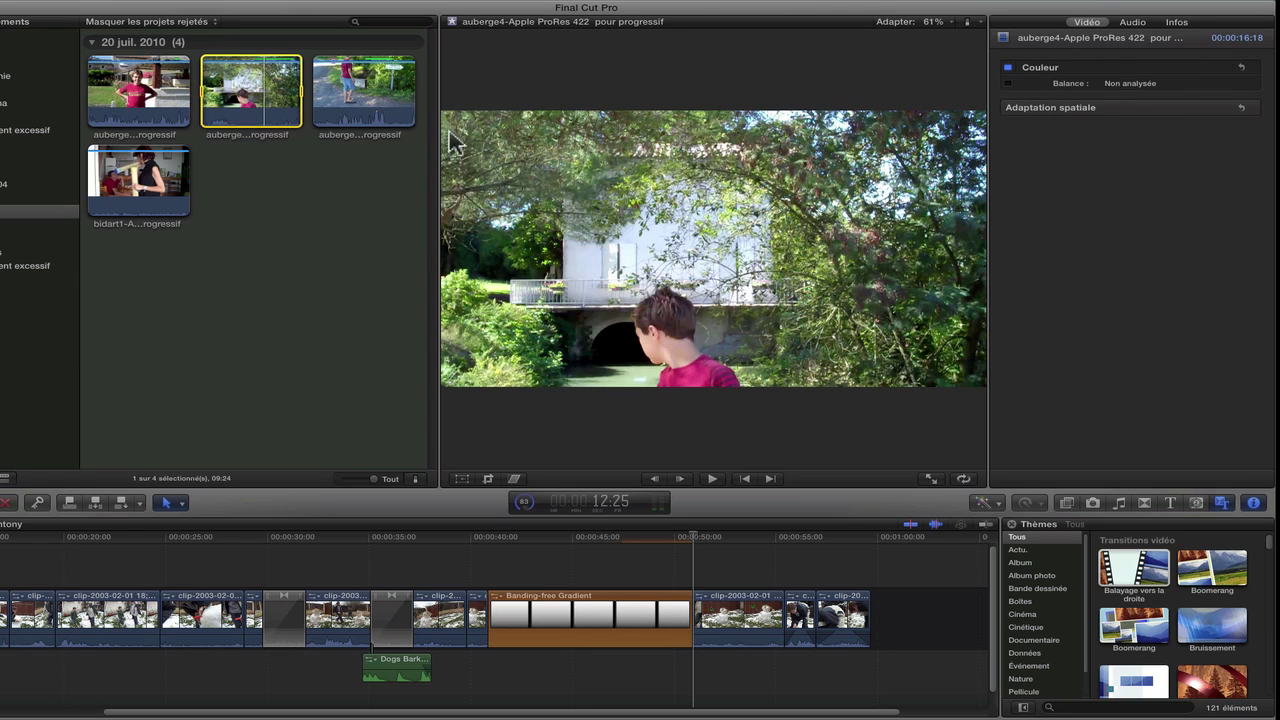
left_click(142, 110)
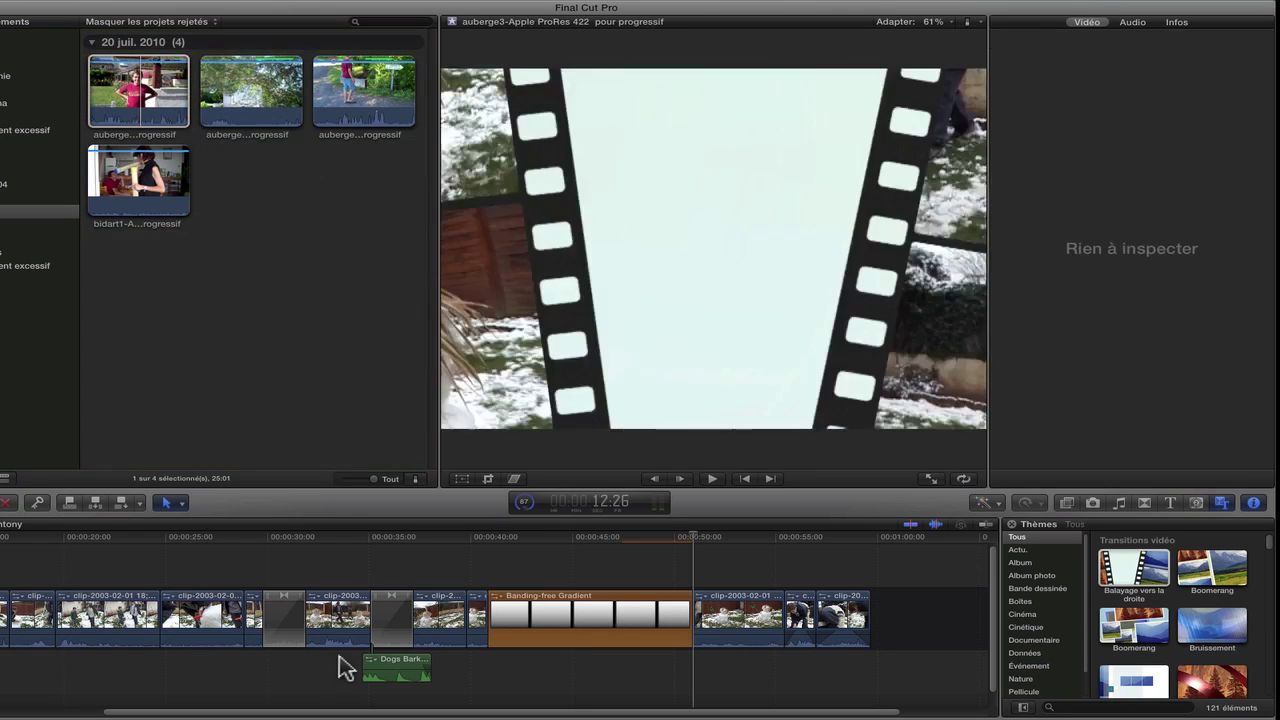
left_click(335, 628)
key("super+4")
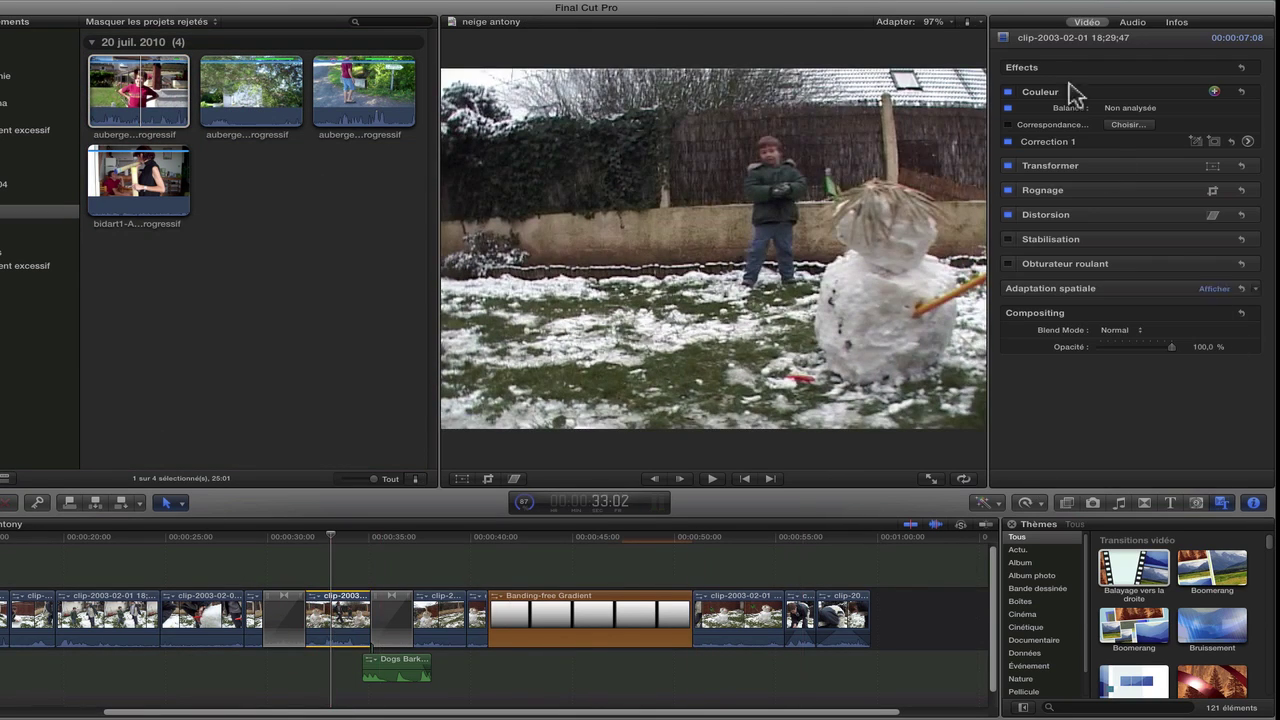
key("super+4")
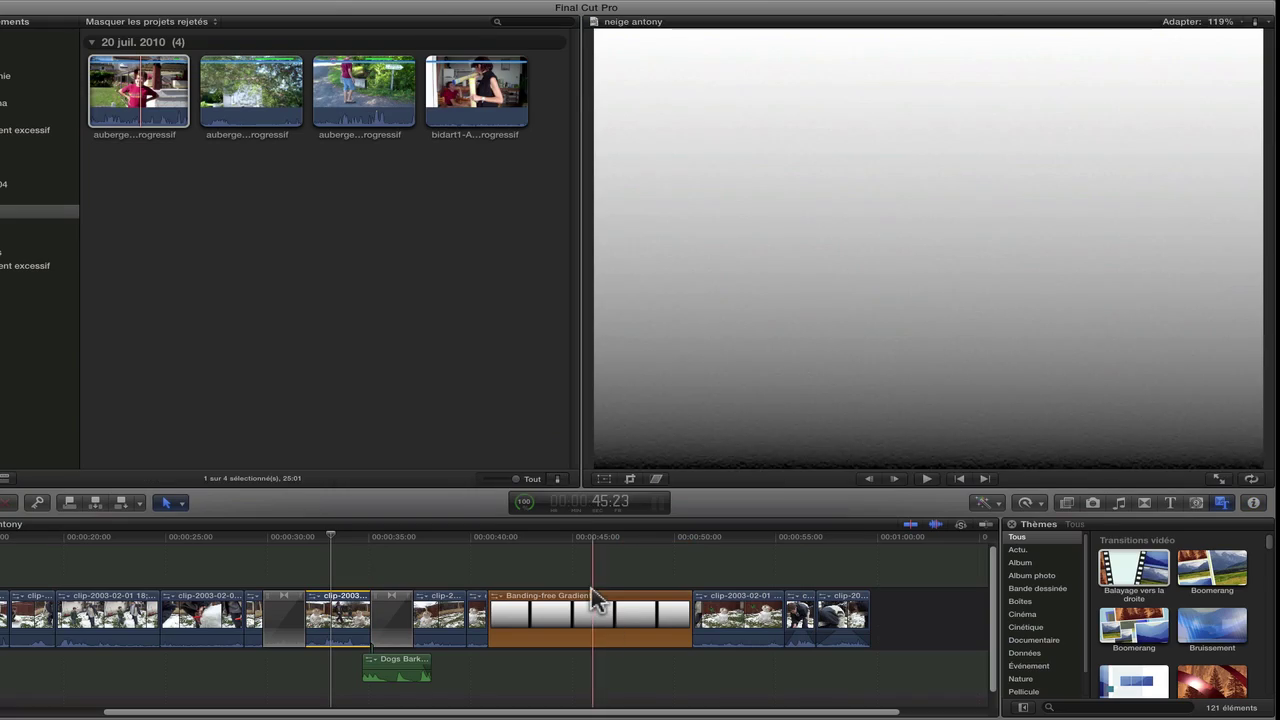
Switch from the neige antony timeline to the project library and clear the clip selection in the event browser
scroll(728, 567, "right", 2)
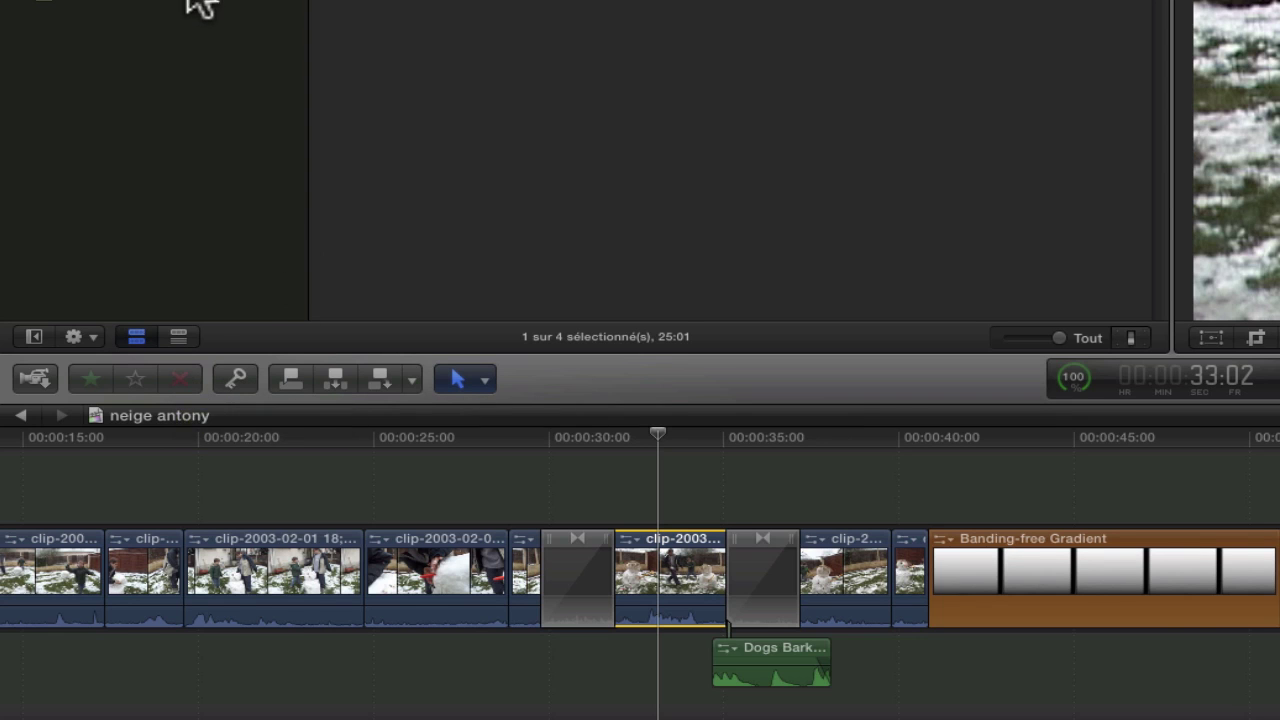
key("super+0")
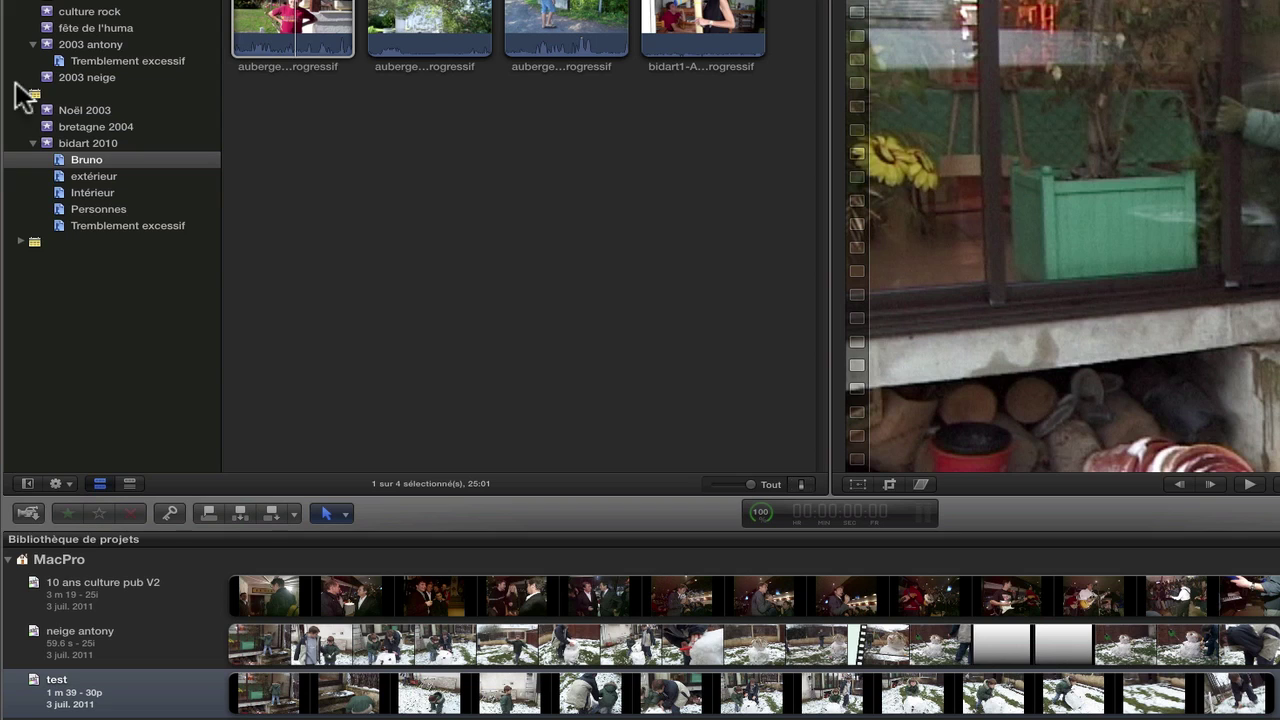
left_click(551, 206)
Review the commands for creating projects, events, keyword collections, folders and smart collections without running any
left_click(226, 9)
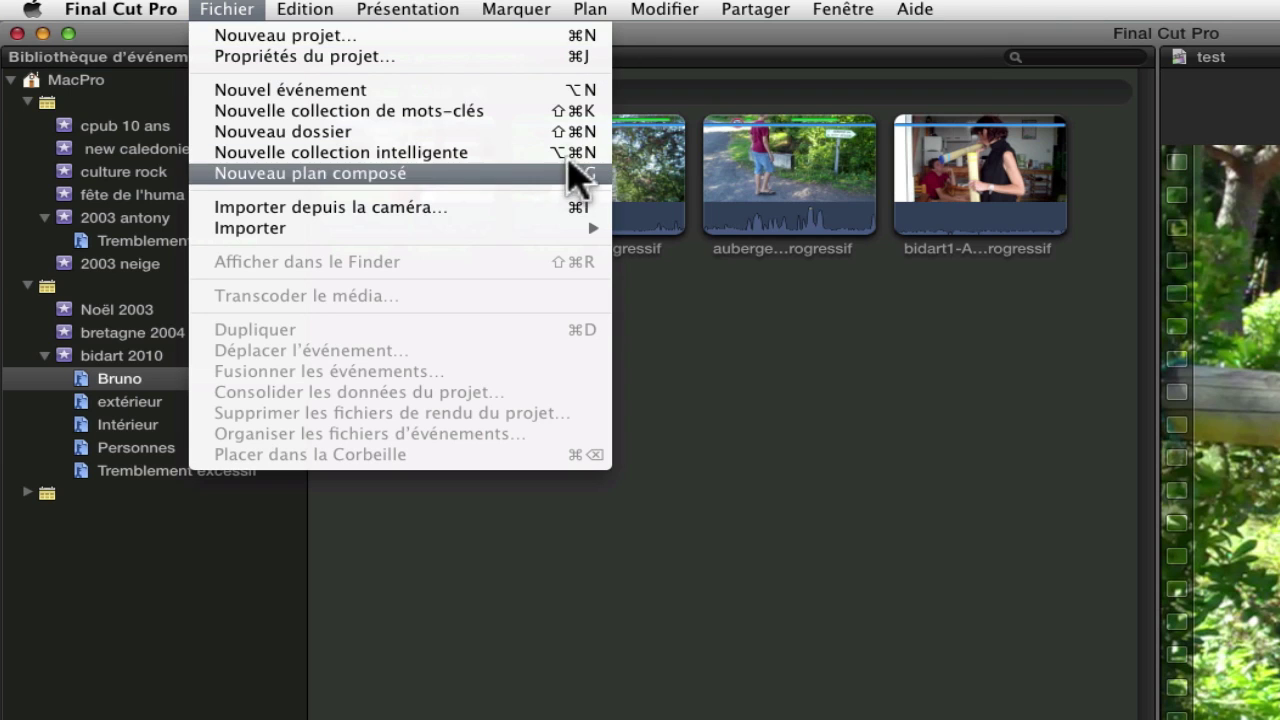
left_click(455, 555)
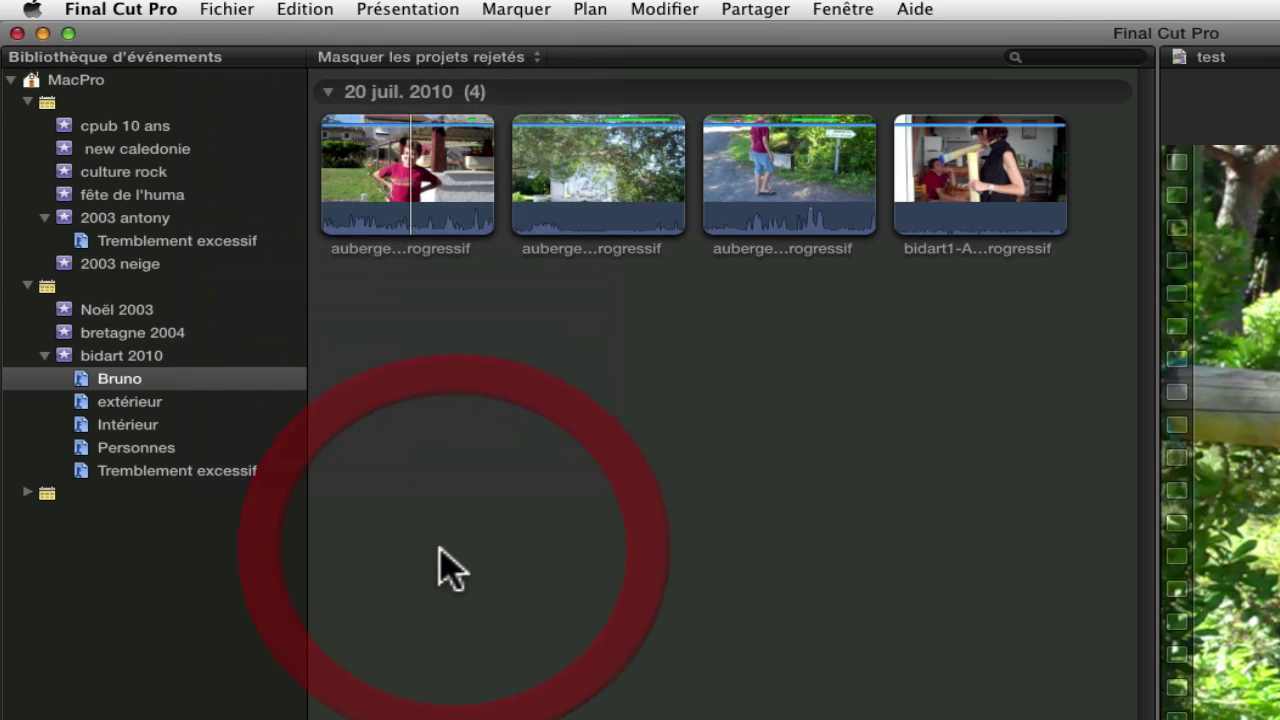
left_click(226, 9)
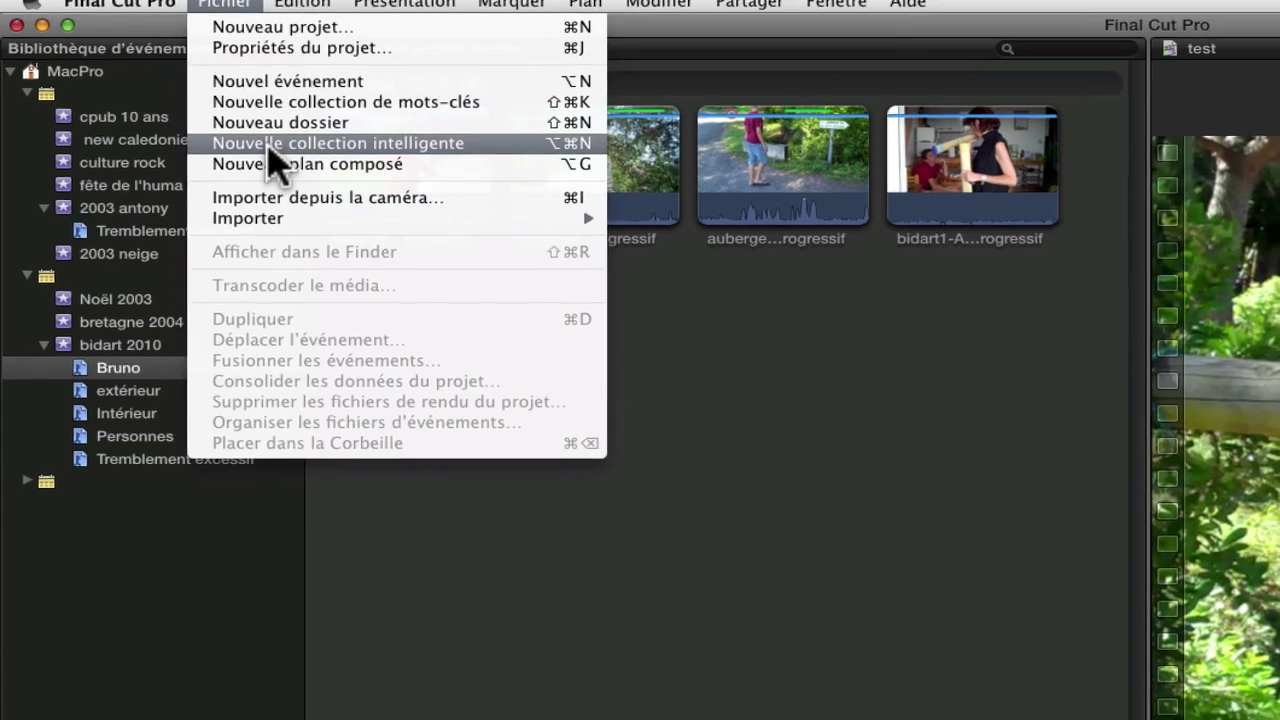
key("Escape")
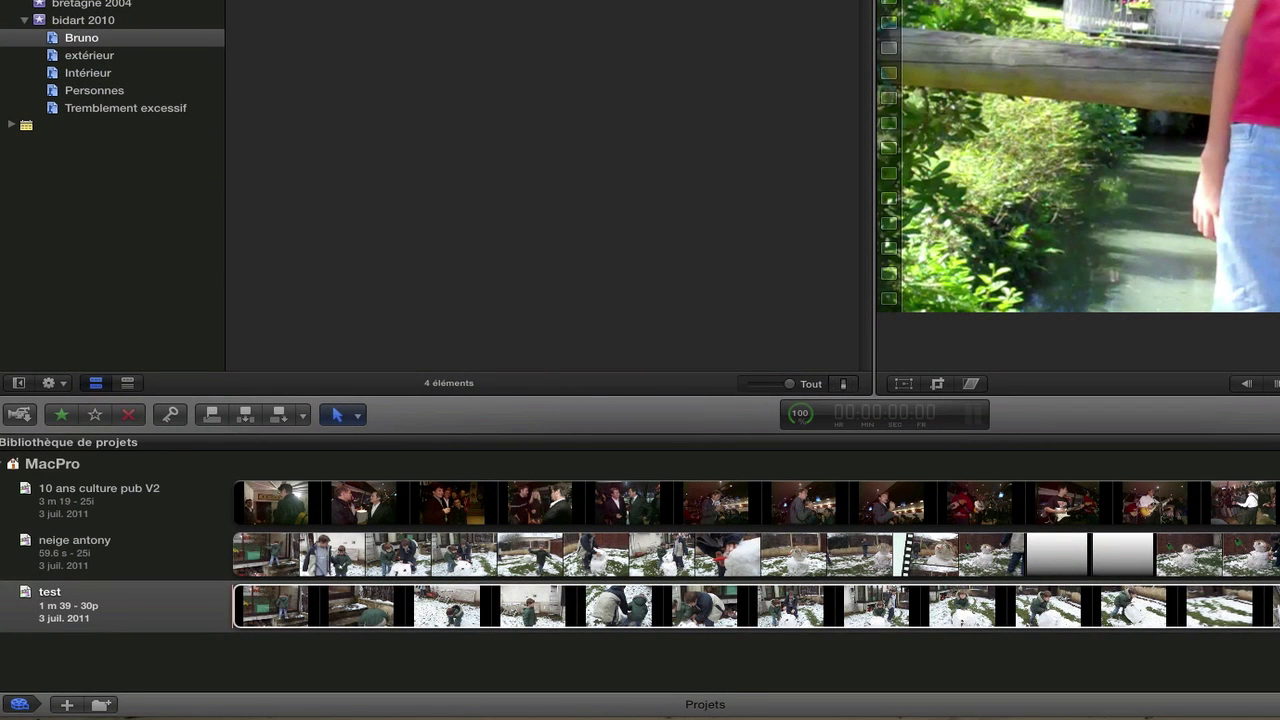
Review the contextual commands of the project library, the second auberge clip and the viewer without running any
right_click(533, 508)
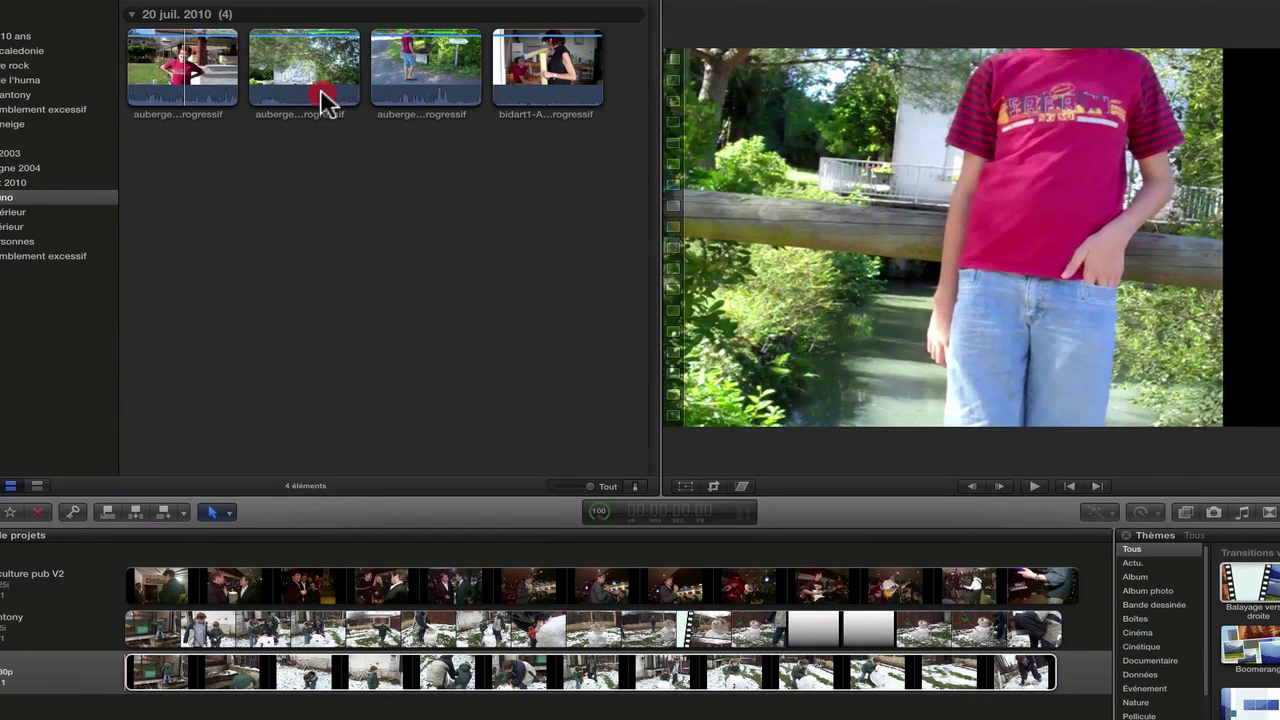
right_click(322, 90)
left_click(869, 171)
right_click(870, 172)
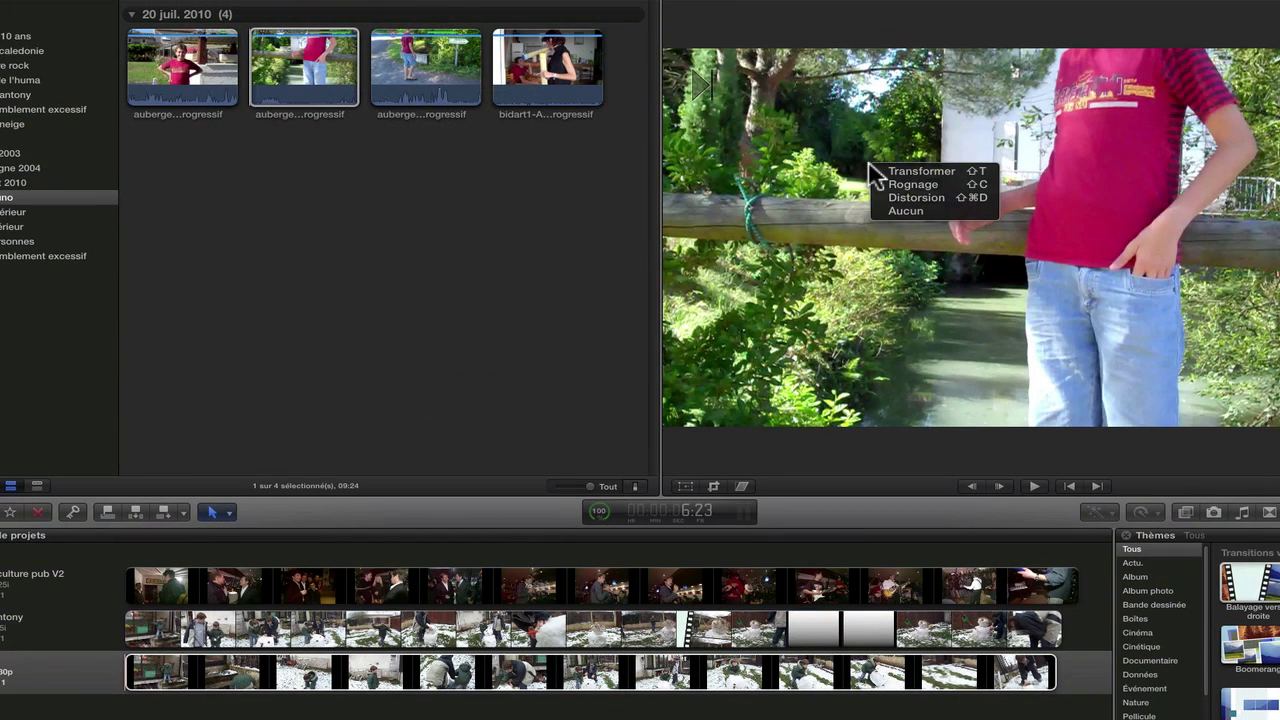
left_click(1250, 563)
left_click(476, 354)
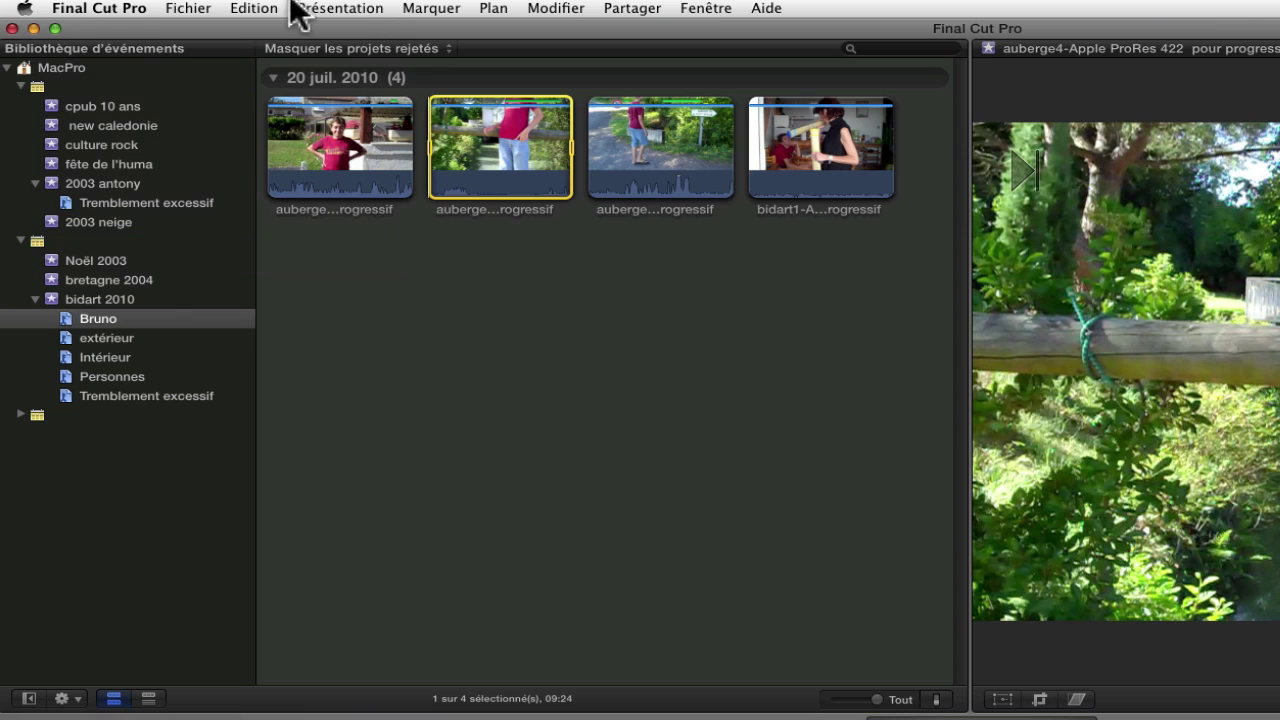
Open the Command Editor and inspect the shortcuts assigned to the N key
left_click(102, 9)
mouse_move(112, 76)
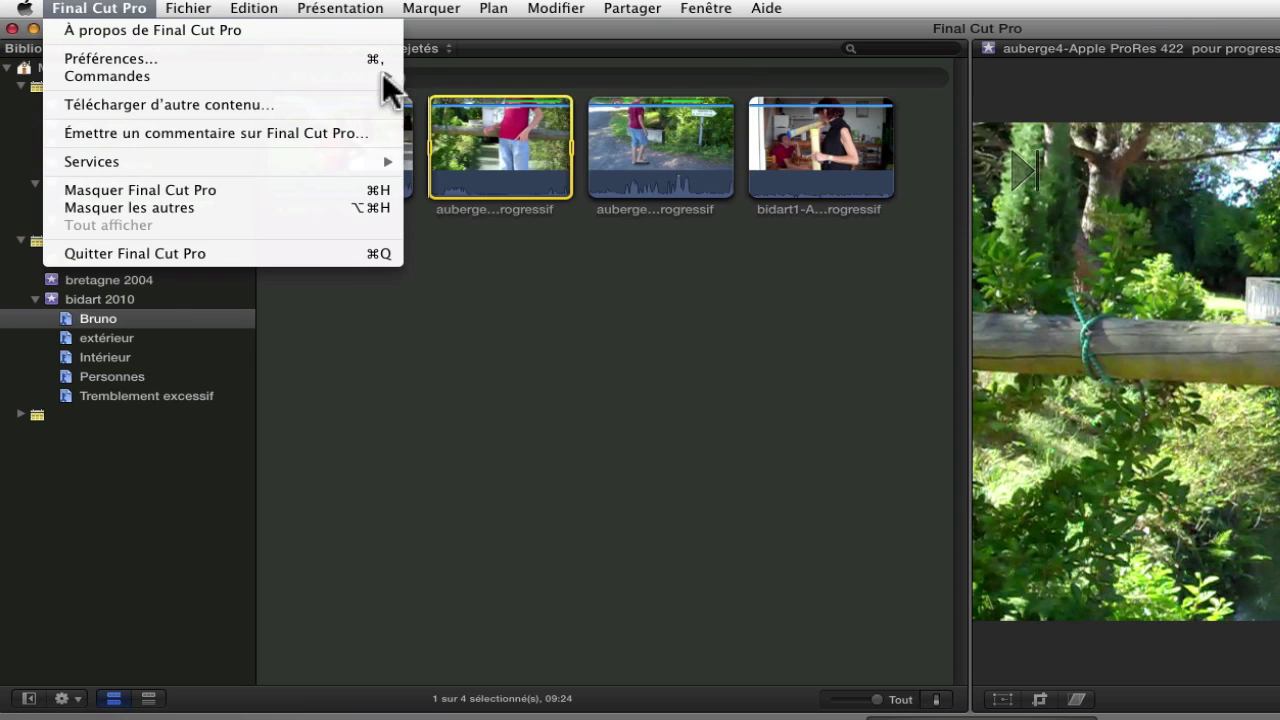
left_click(455, 76)
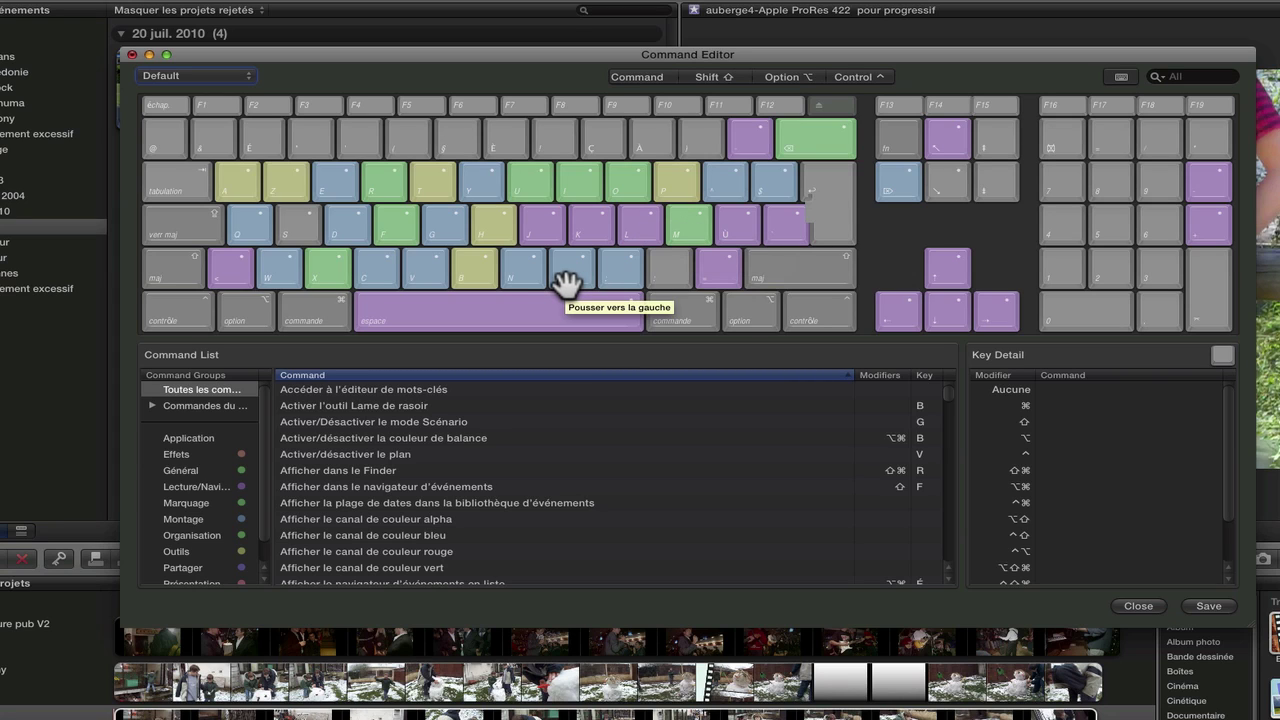
left_click(523, 278)
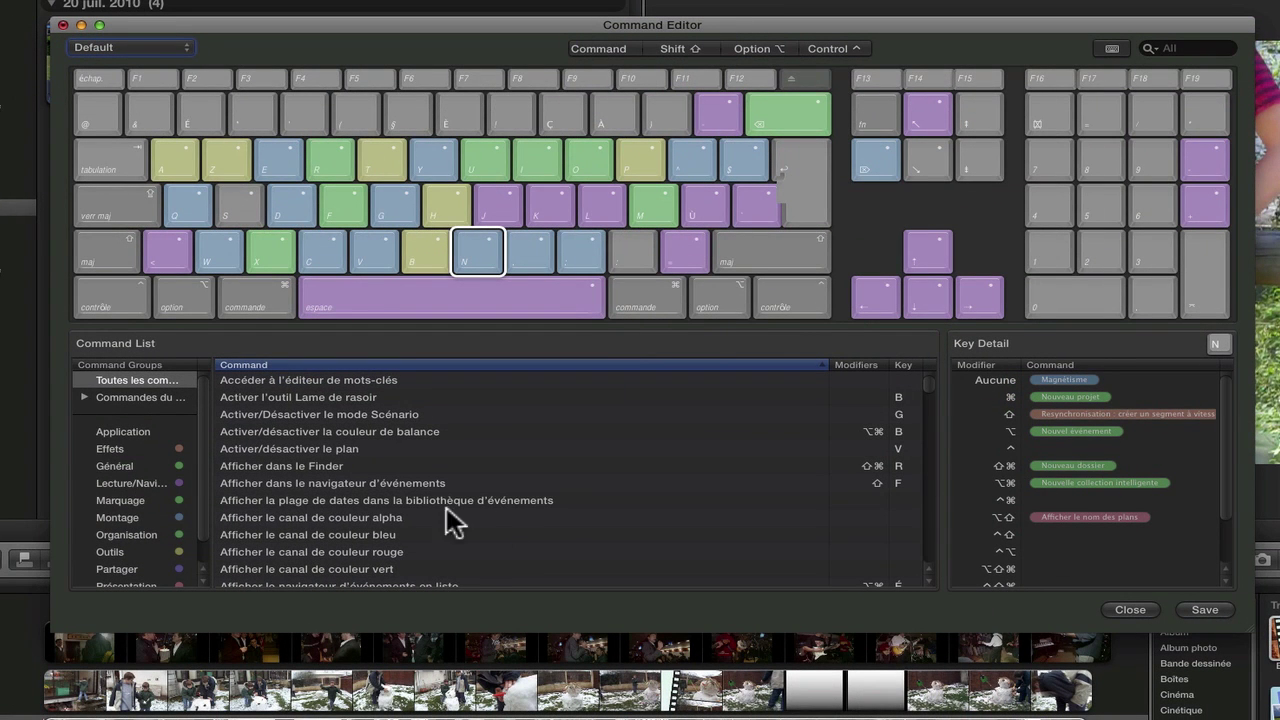
Browse the Général and Lecture/Navigation command groups, and widen the Command Groups column to show the full group names
left_click(141, 466)
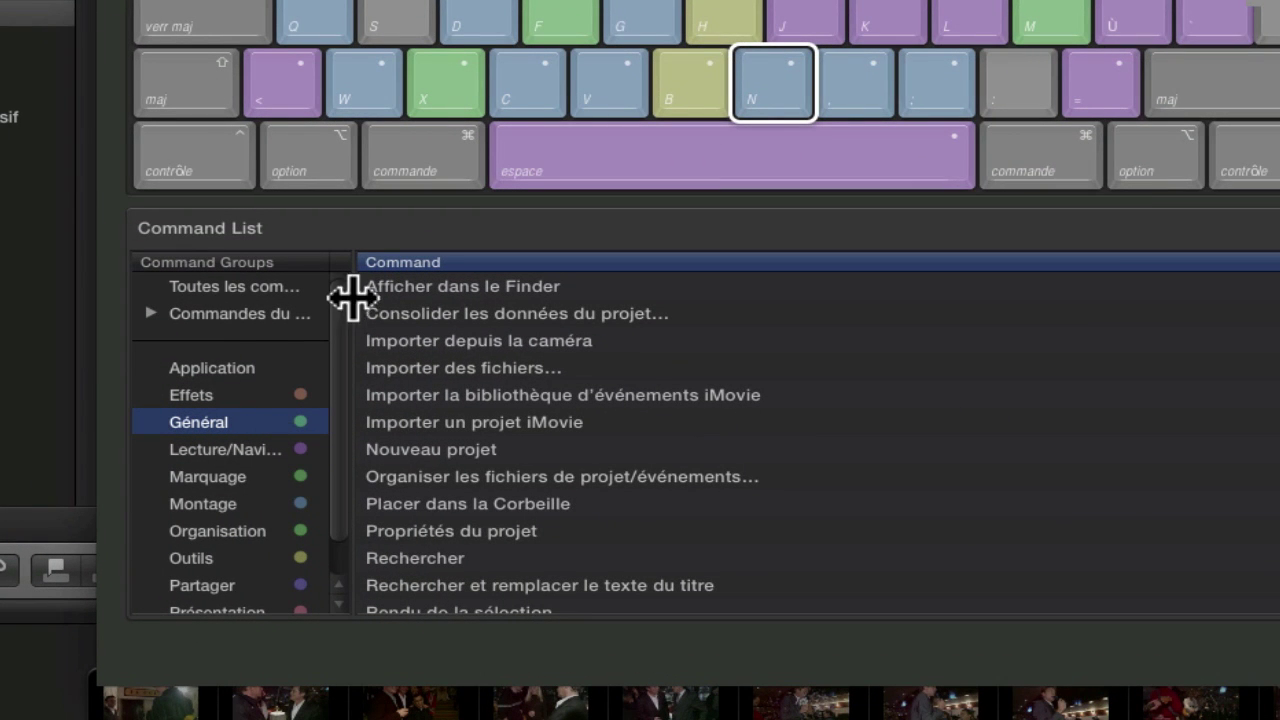
left_click_drag(352, 260, 411, 260)
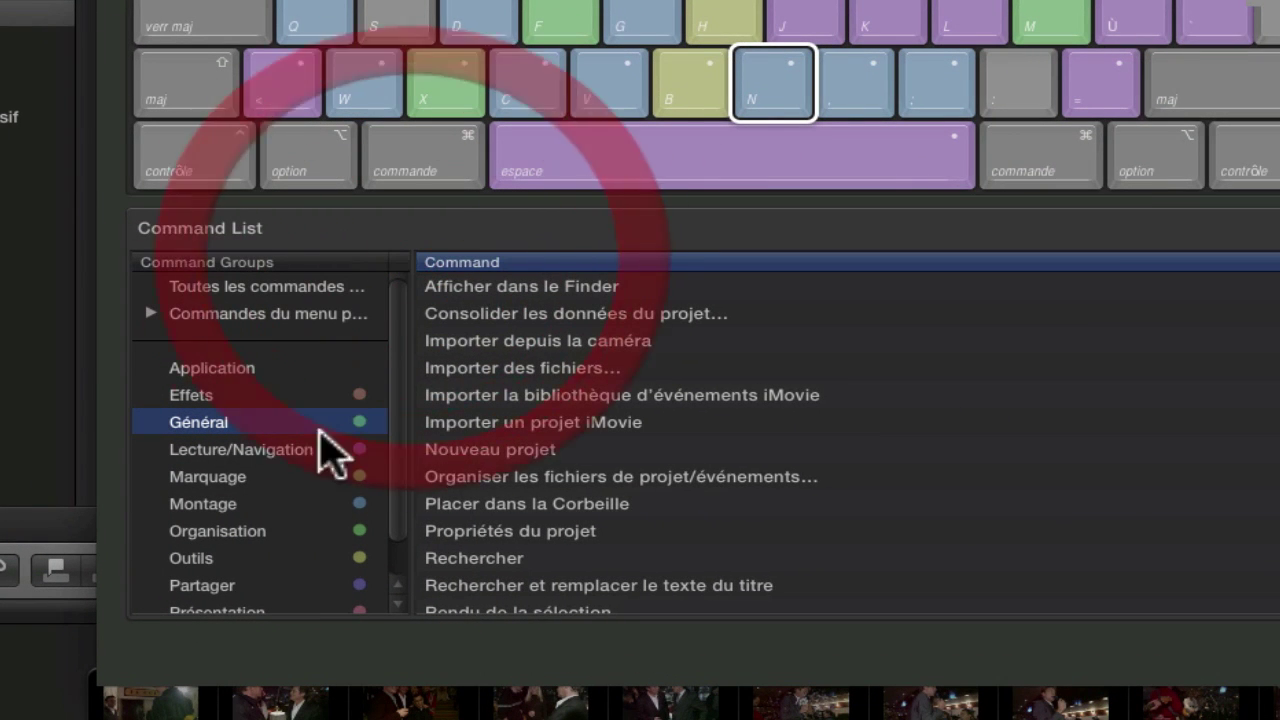
left_click(241, 449)
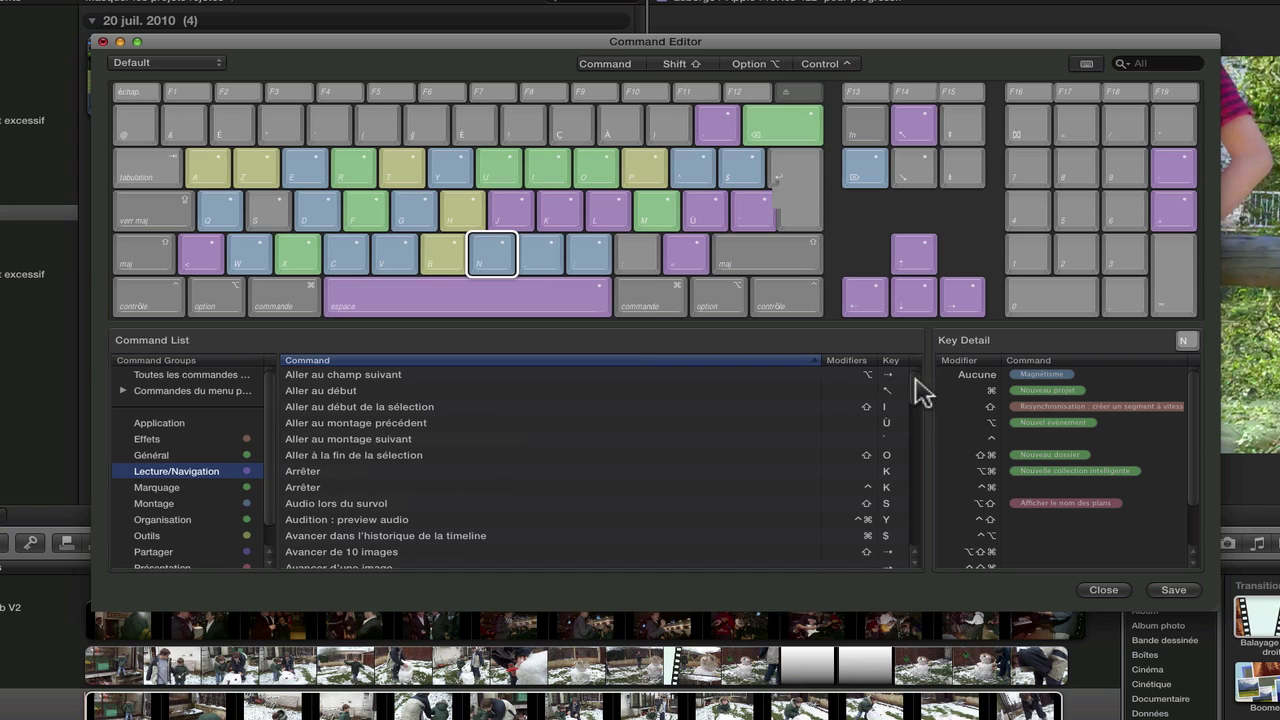
left_click_drag(920, 393, 930, 340)
Inspect the commands assigned to the L, K and J keys
left_click(600, 210)
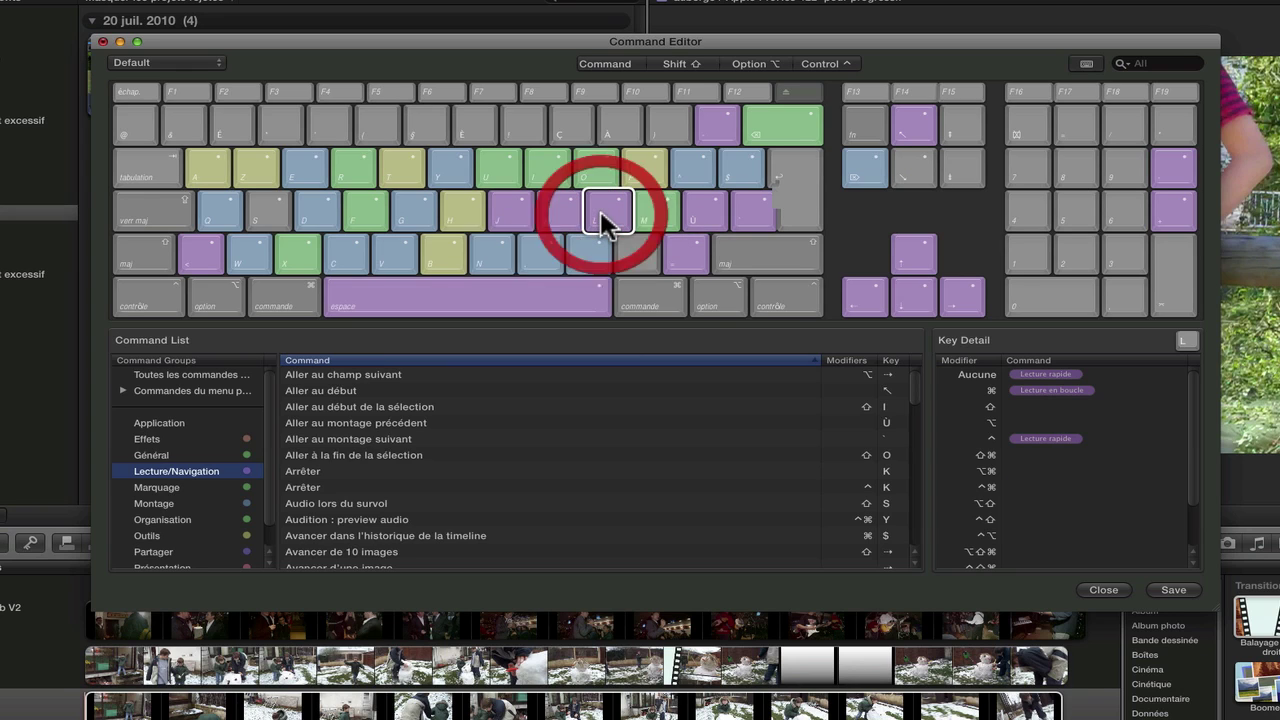
left_click(563, 210)
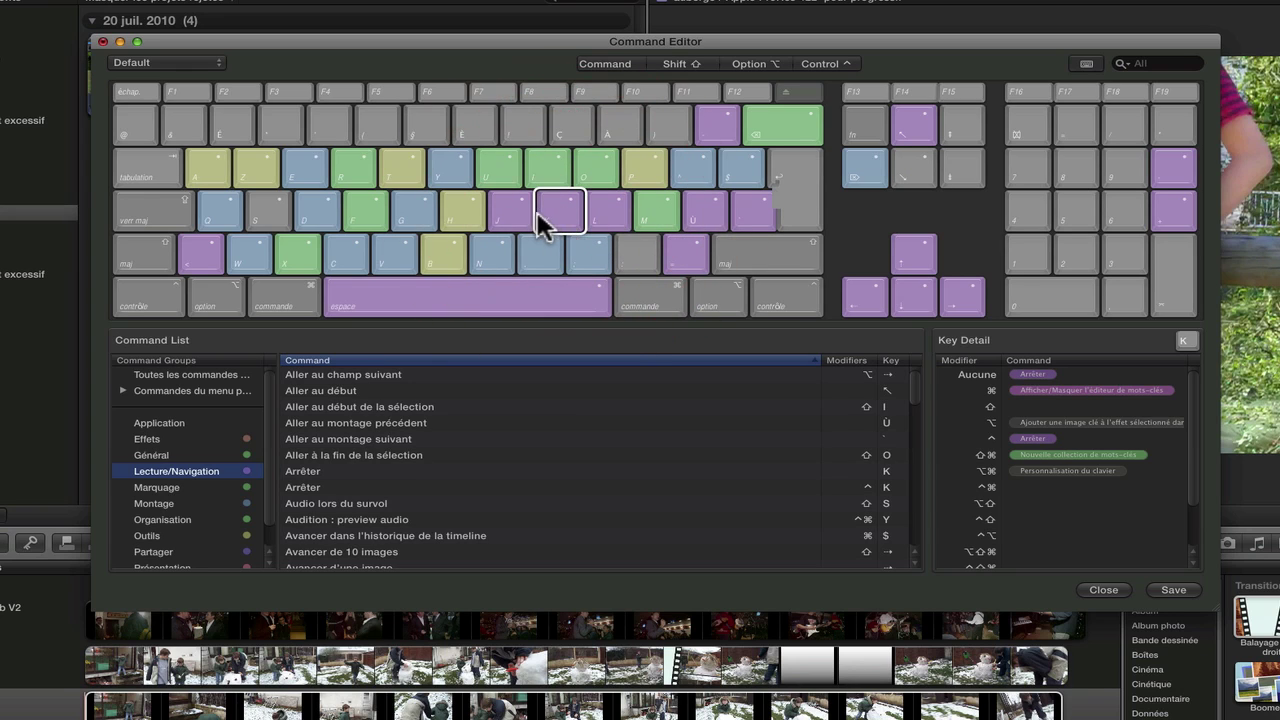
left_click(516, 209)
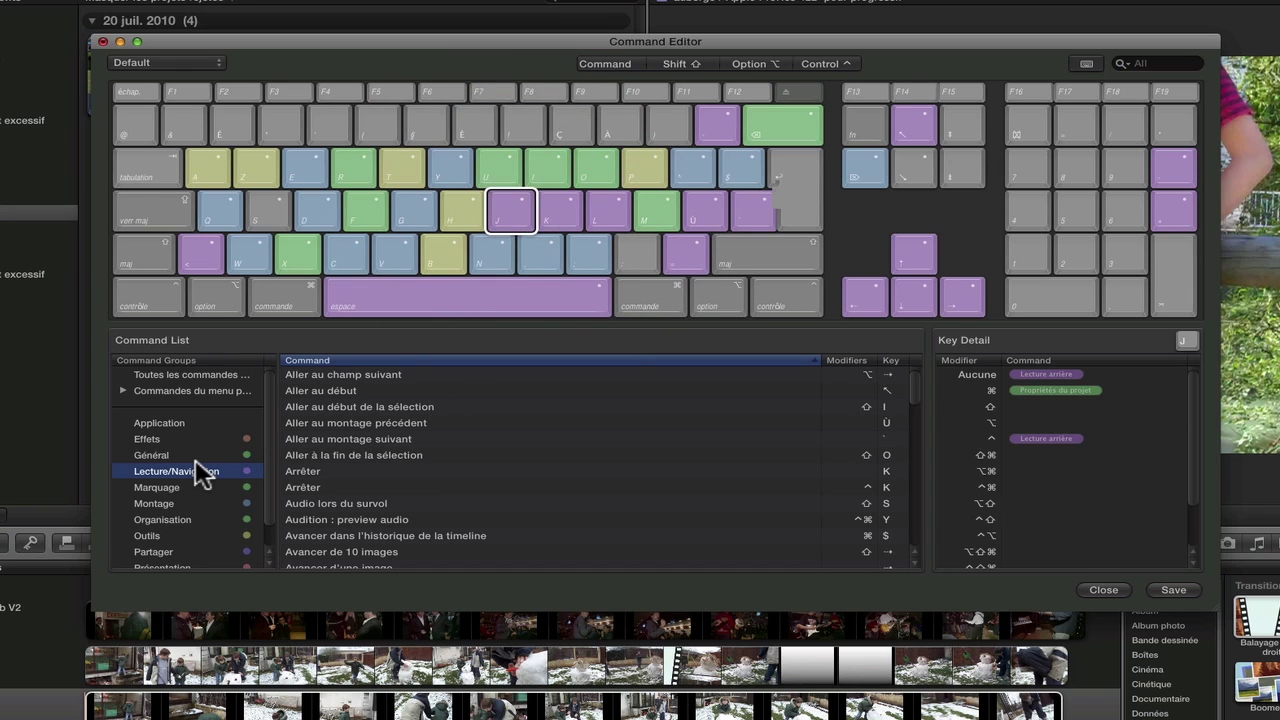
Search all commands for "Zoom" and read the description of the Zoom arrière command
left_click(186, 376)
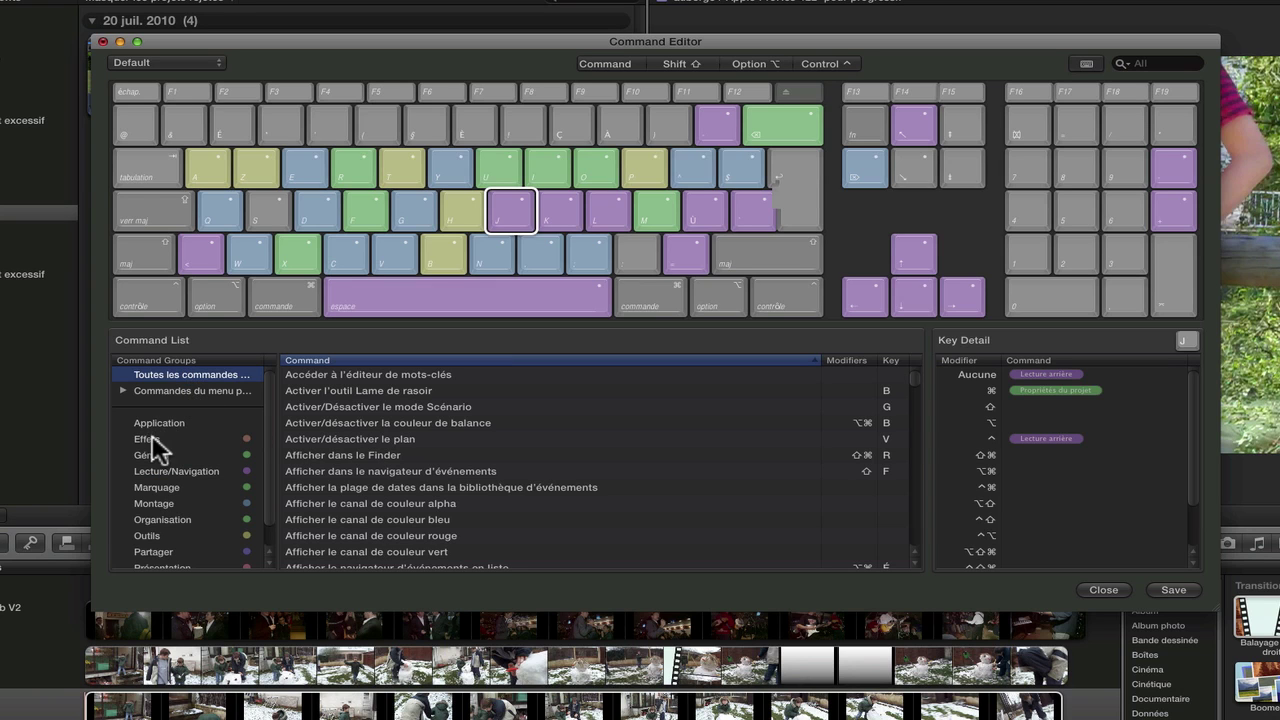
left_click(147, 440)
left_click(174, 376)
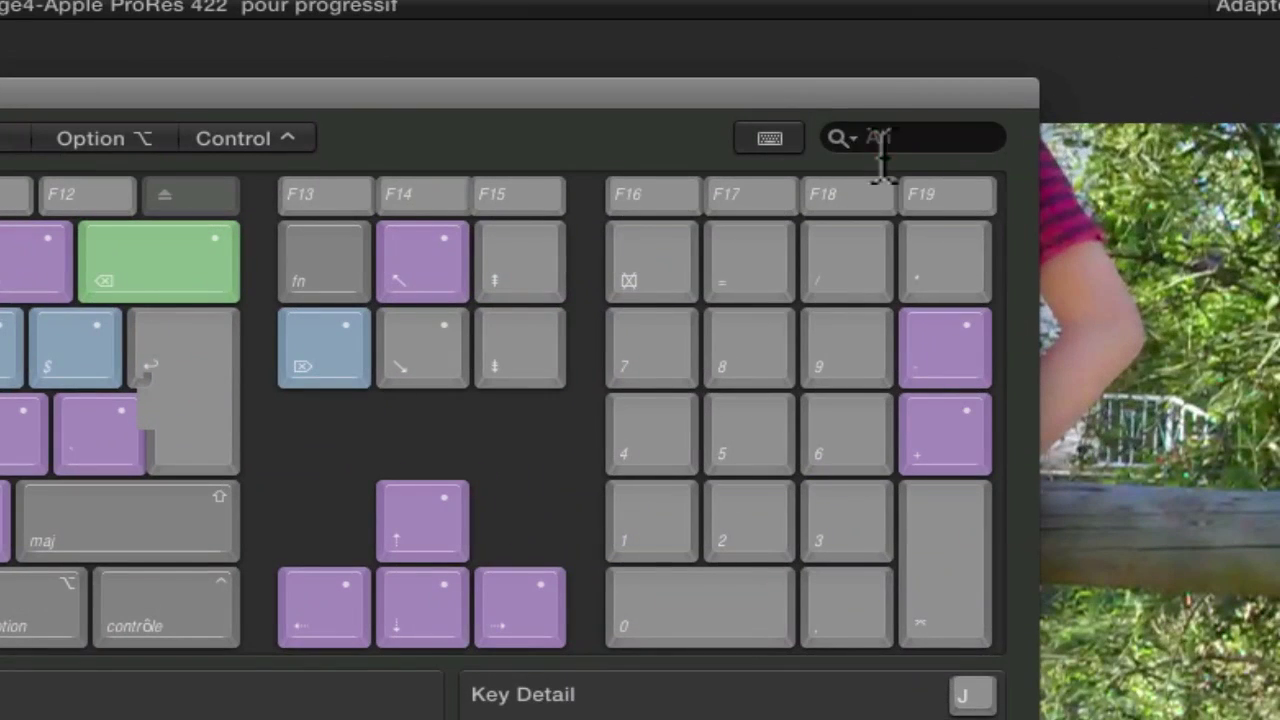
left_click(1141, 64)
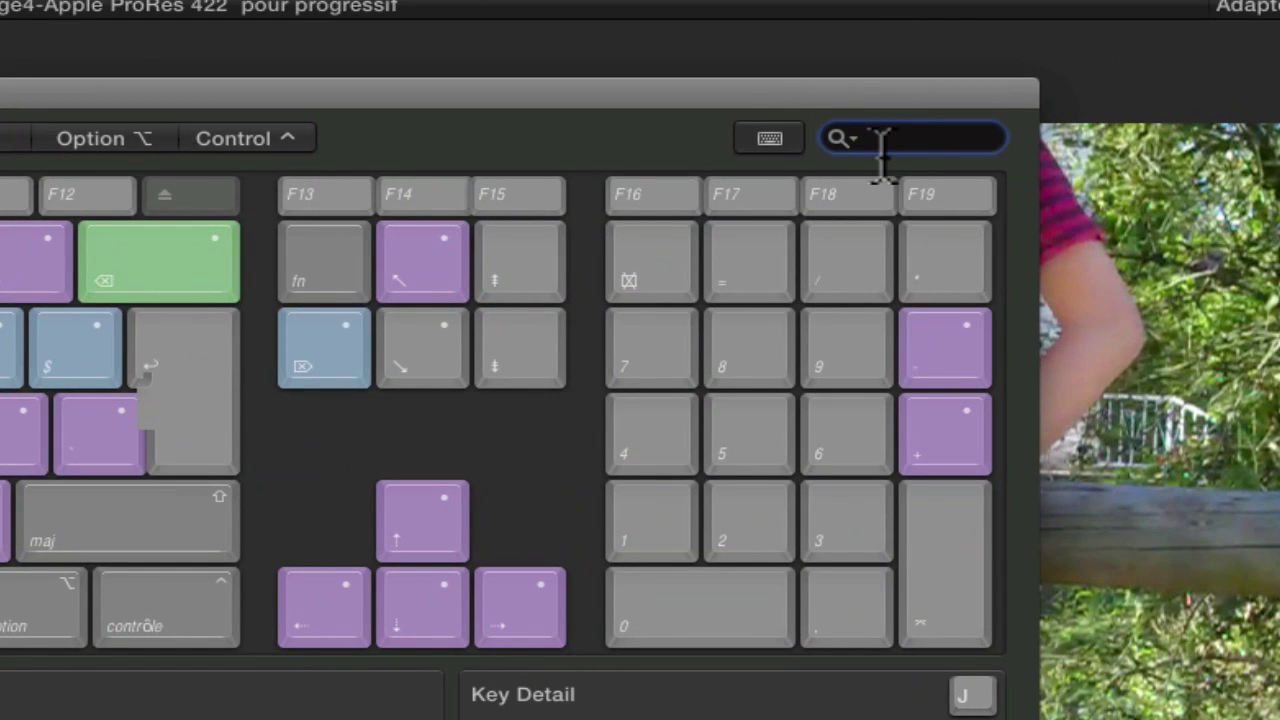
type("ZO")
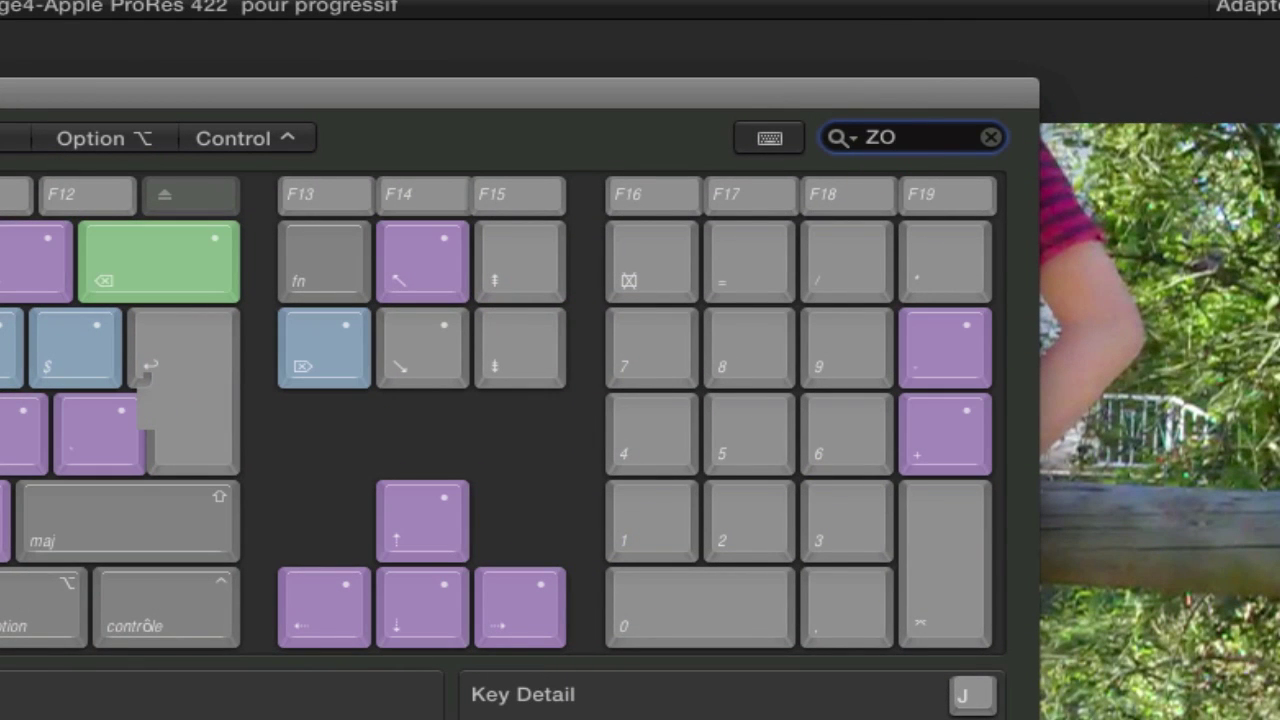
key("BackSpace")
type("oom")
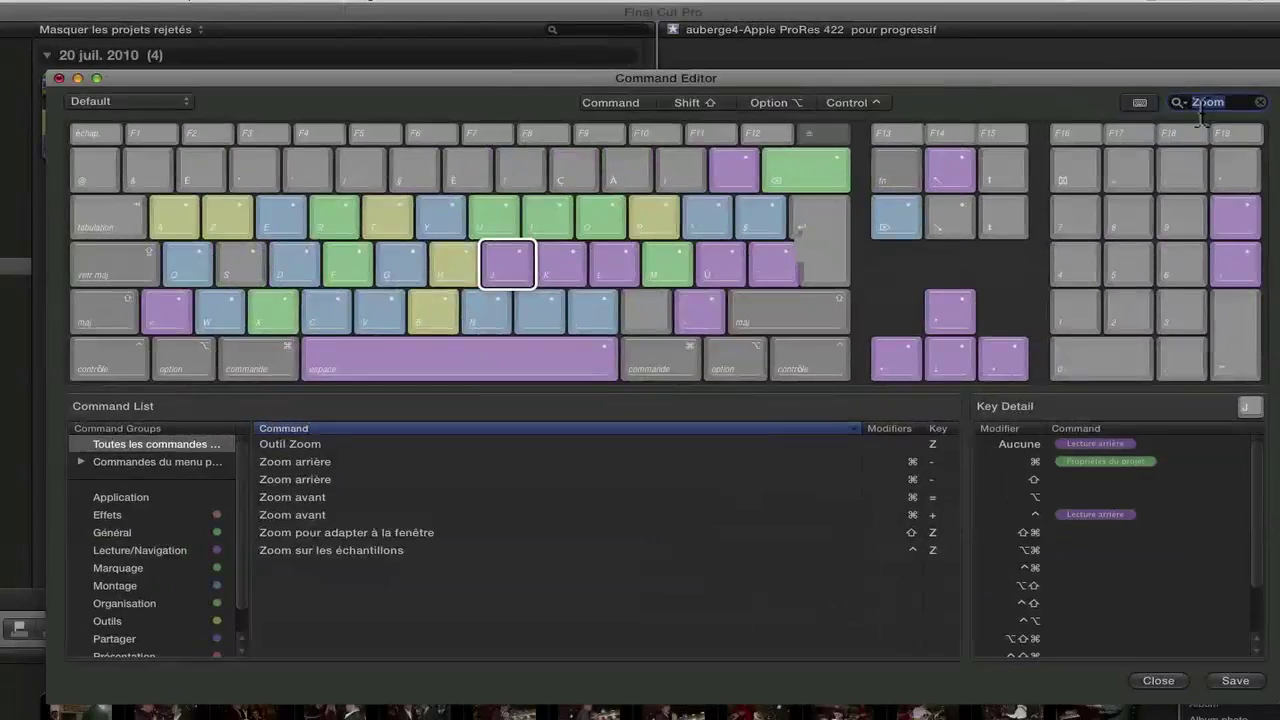
left_click(920, 463)
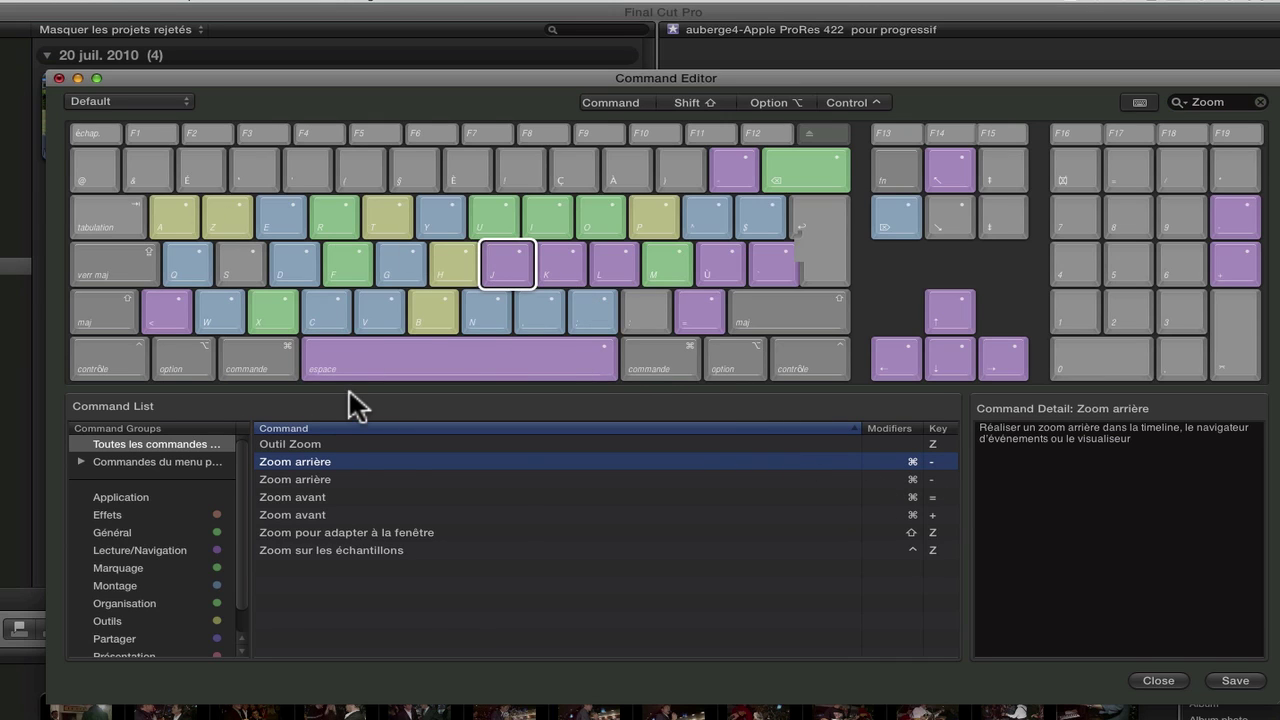
Browse the full command list, the Lecture/Navigation group and the Général group in the Command Editor
left_click(130, 446)
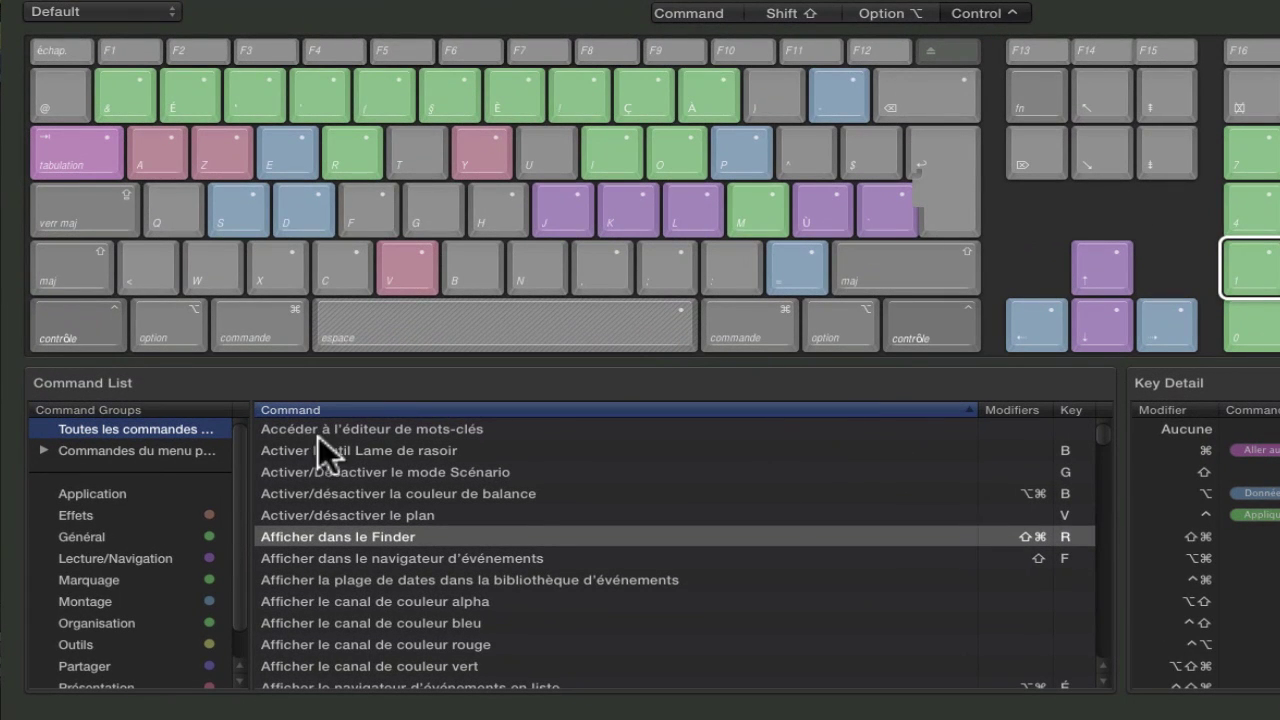
left_click(127, 556)
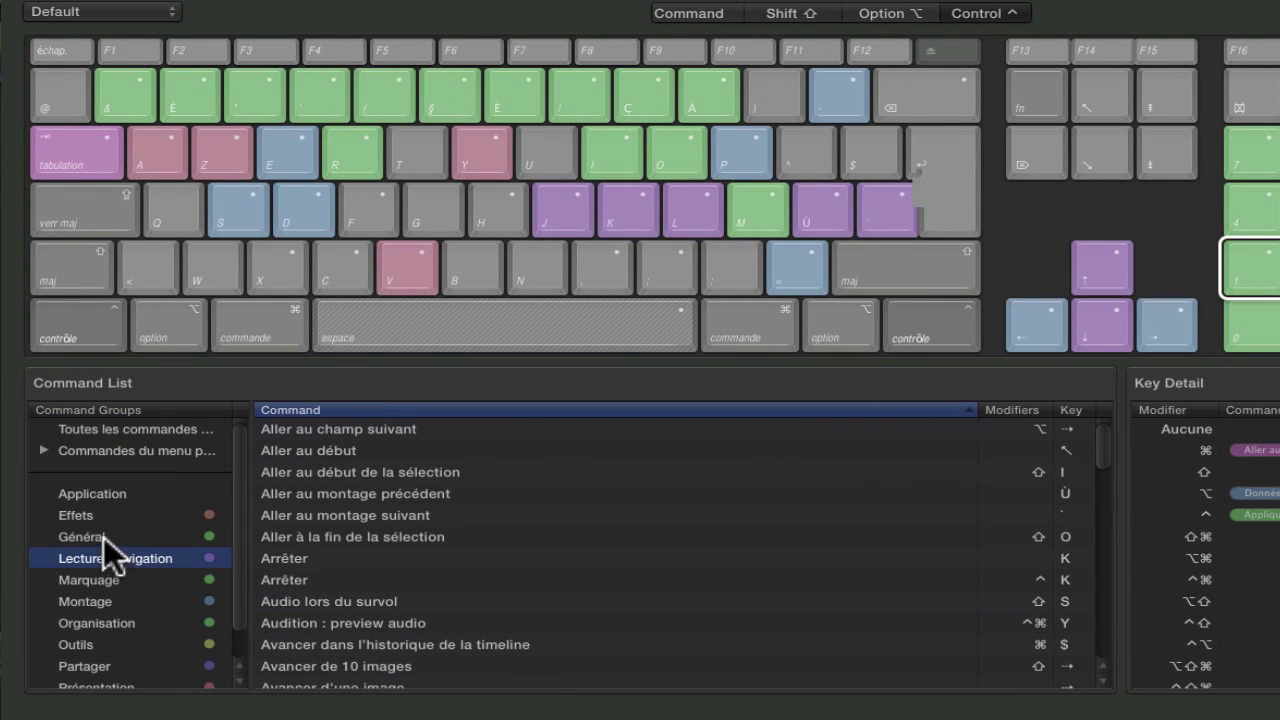
left_click(104, 537)
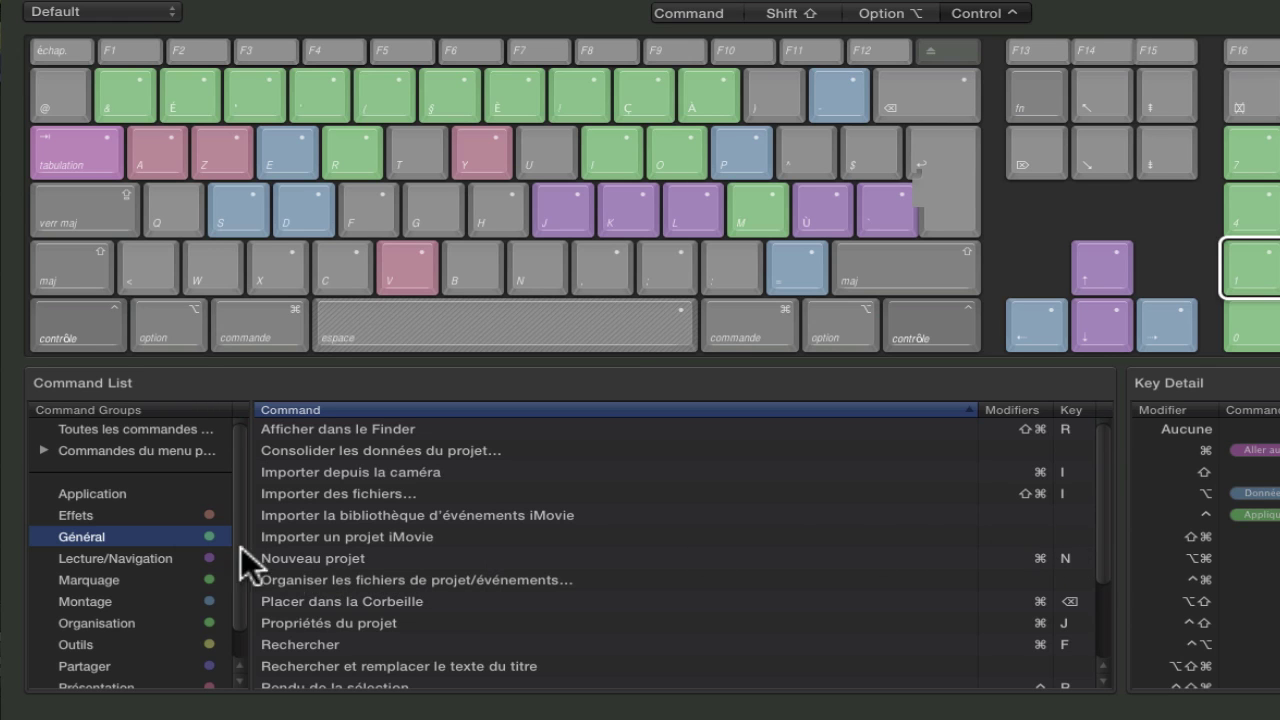
Duplicate the Default command set and name the copy "clavier" followed by the owner's first name
left_click(172, 18)
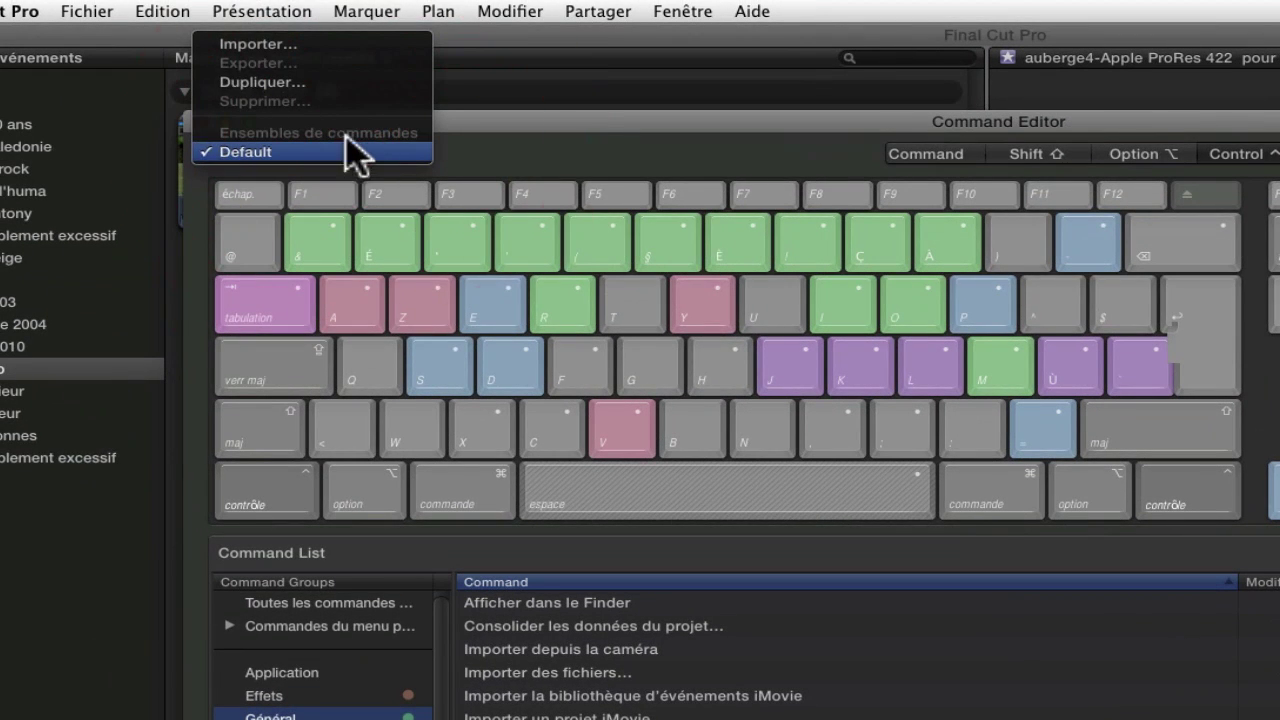
left_click(262, 82)
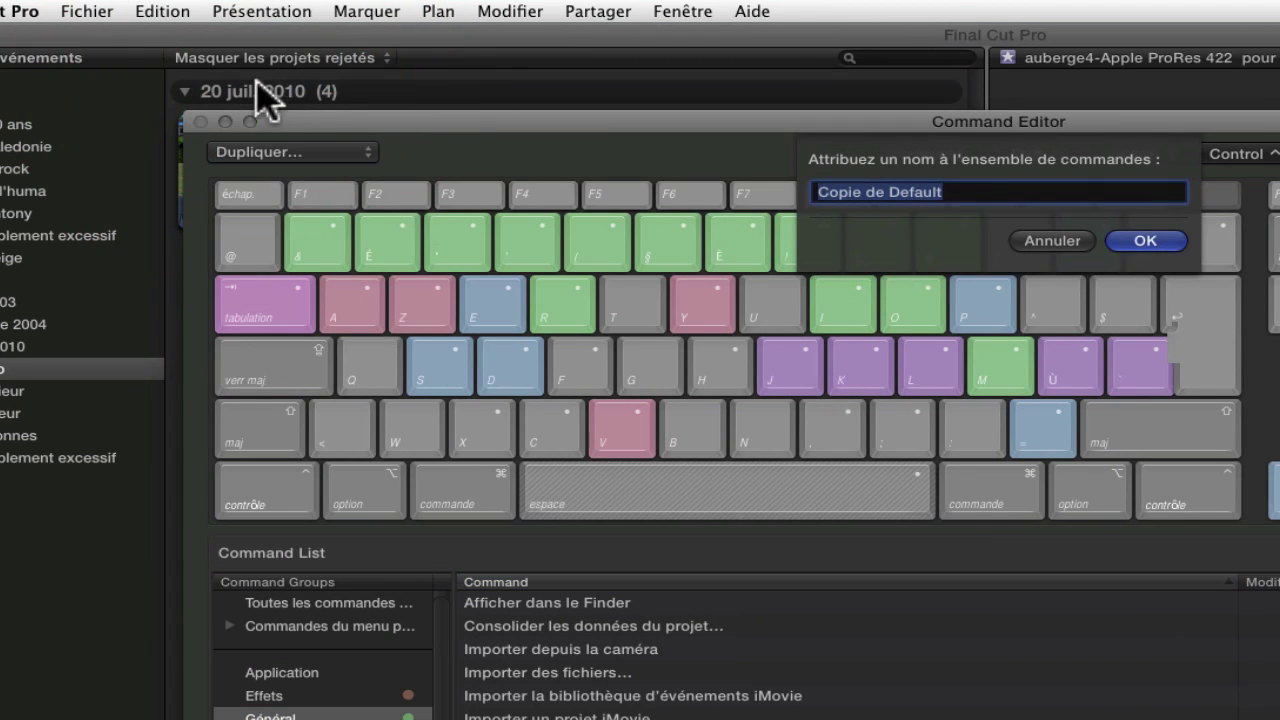
type("clav")
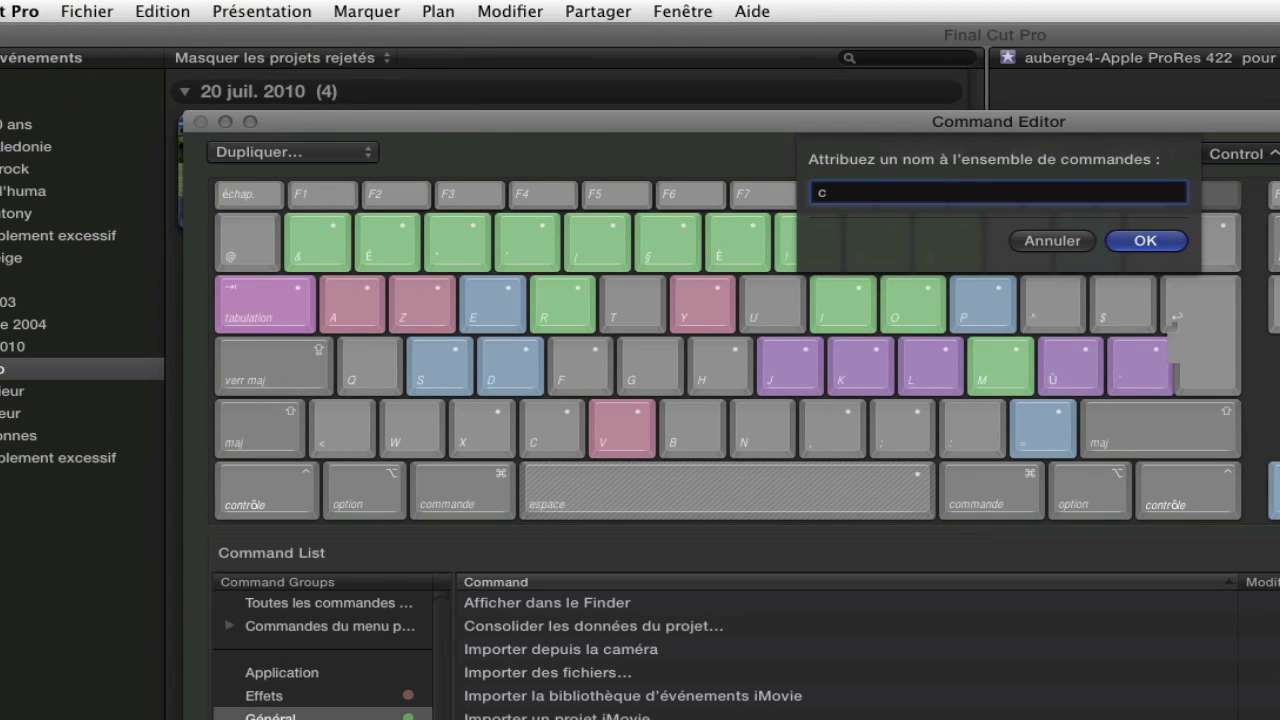
type("ier rémy")
left_click(1115, 242)
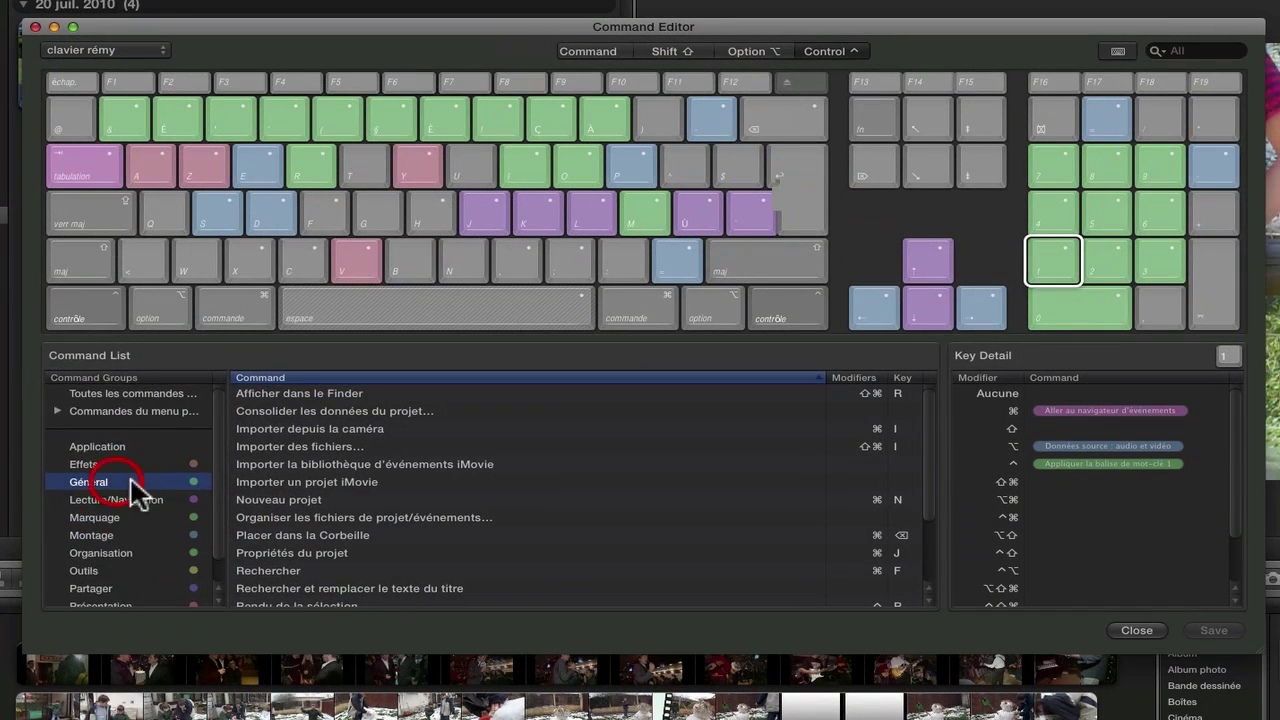
Try assigning Control-I, I and Command-I to the Importer un projet iMovie command, declining each reassignment
left_click(318, 490)
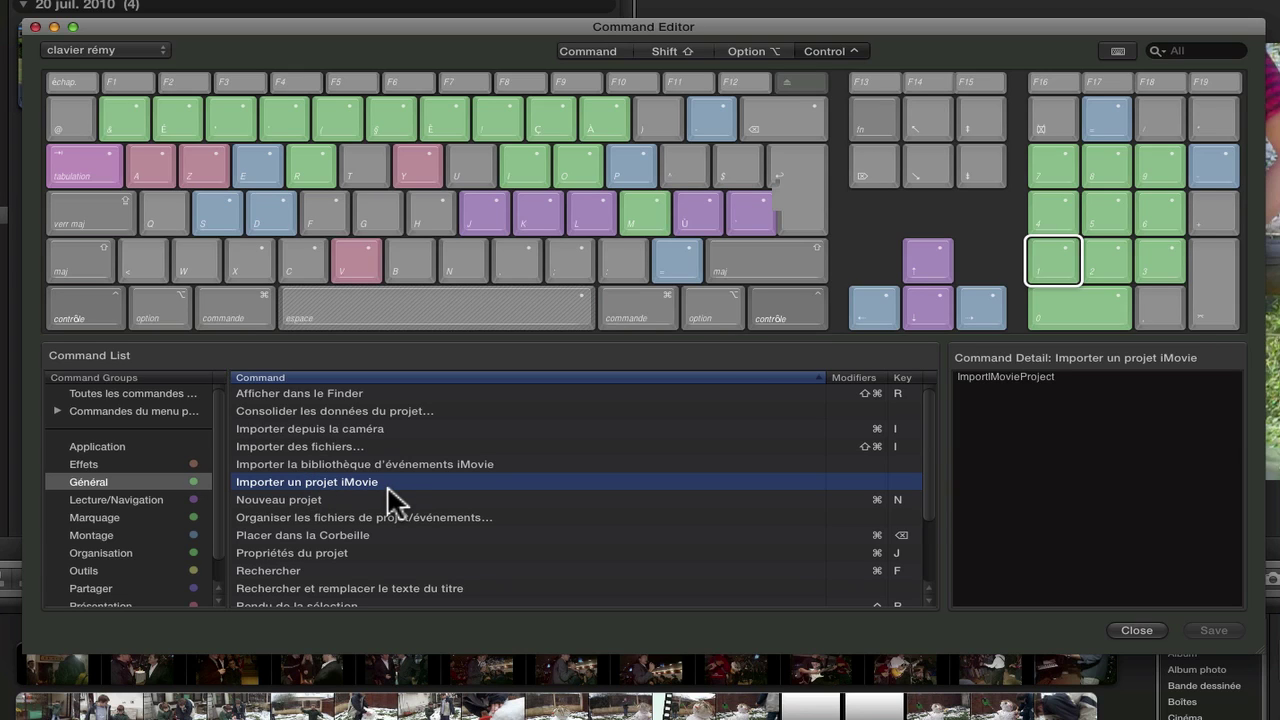
key("ctrl+i")
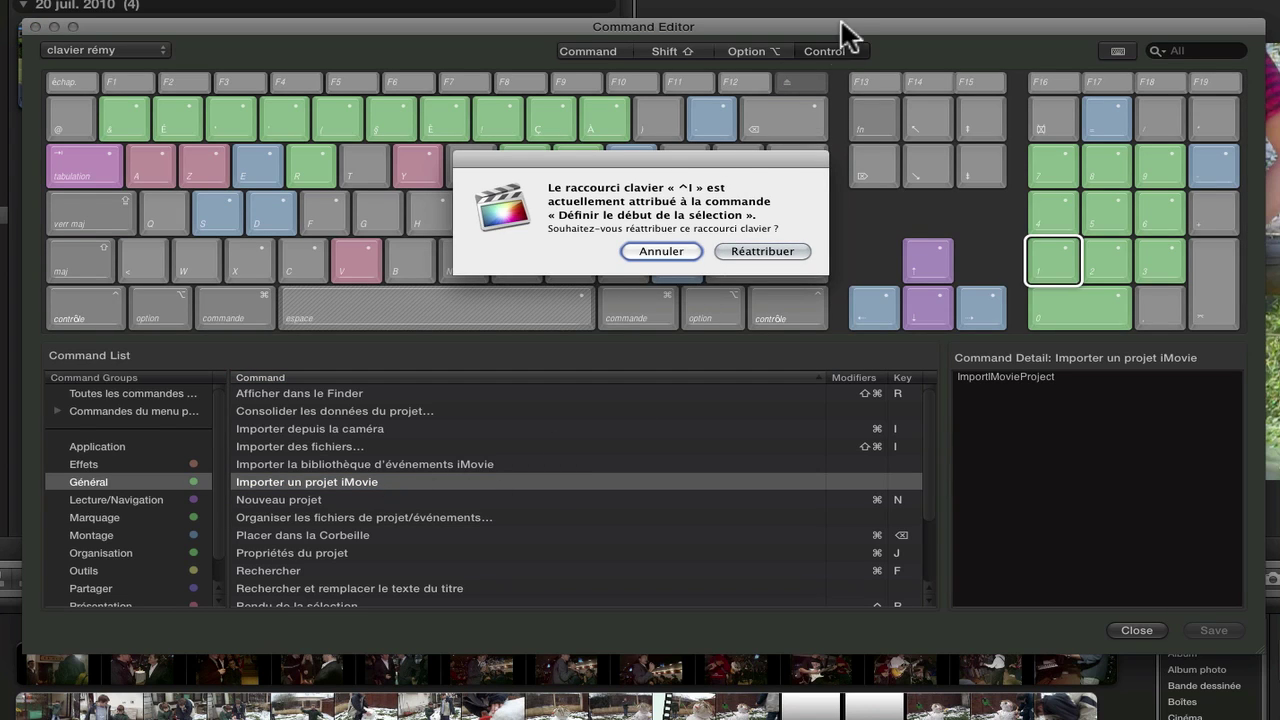
left_click(640, 248)
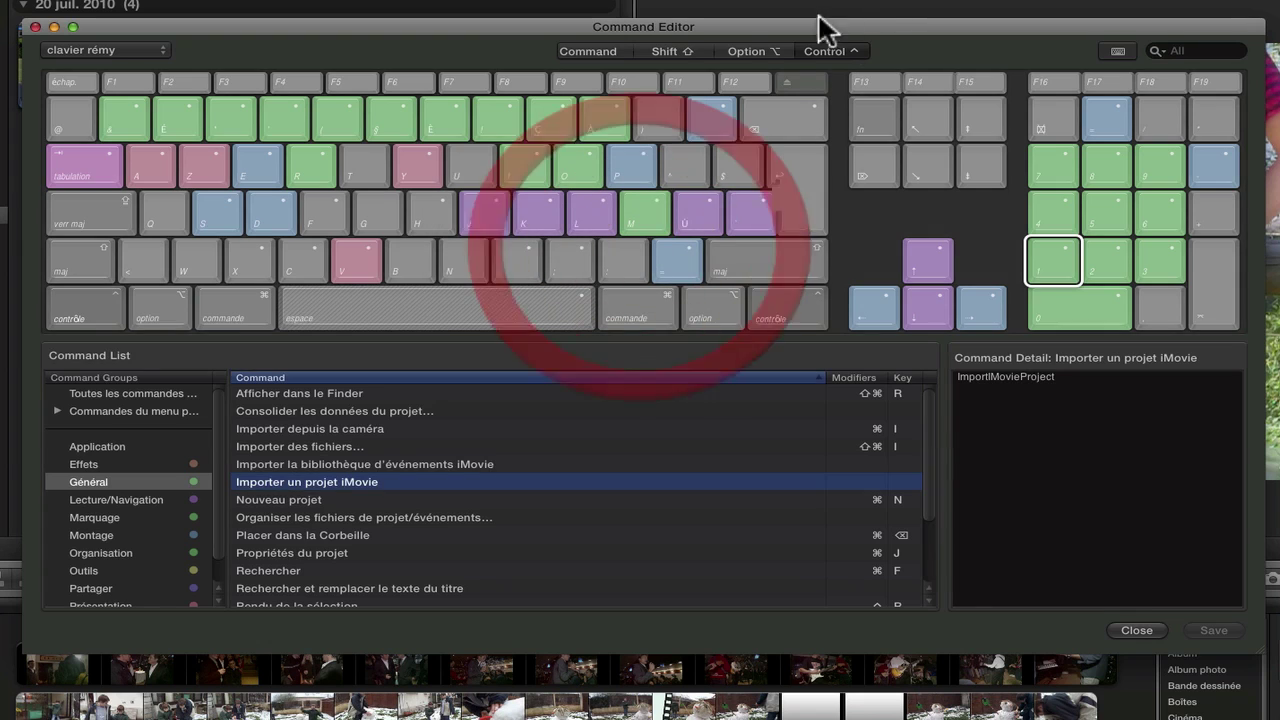
left_click(830, 52)
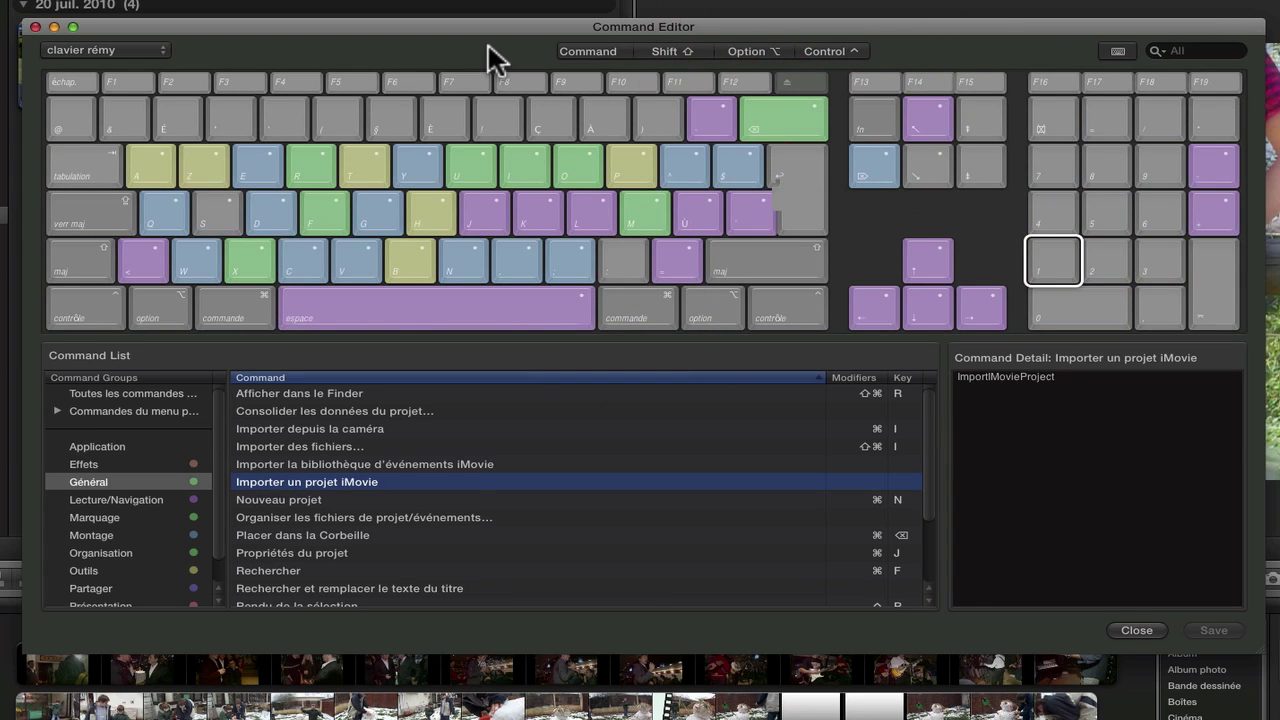
key("i")
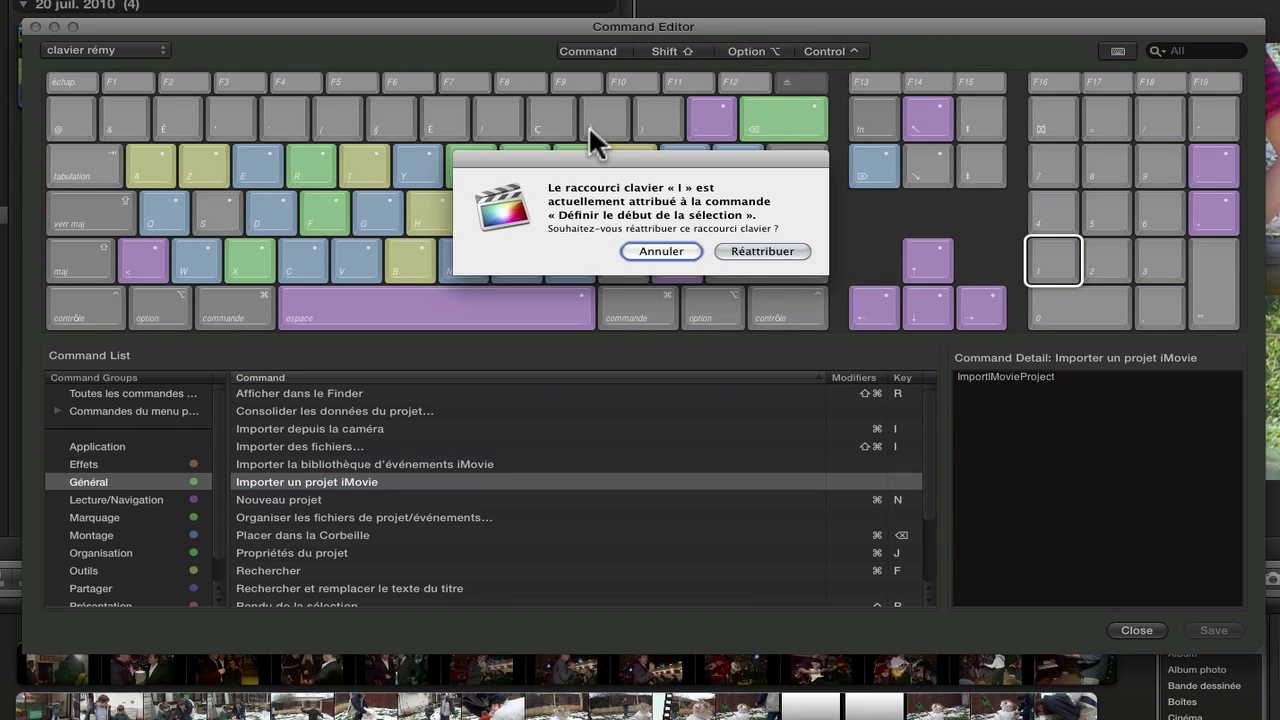
left_click(644, 251)
left_click(592, 51)
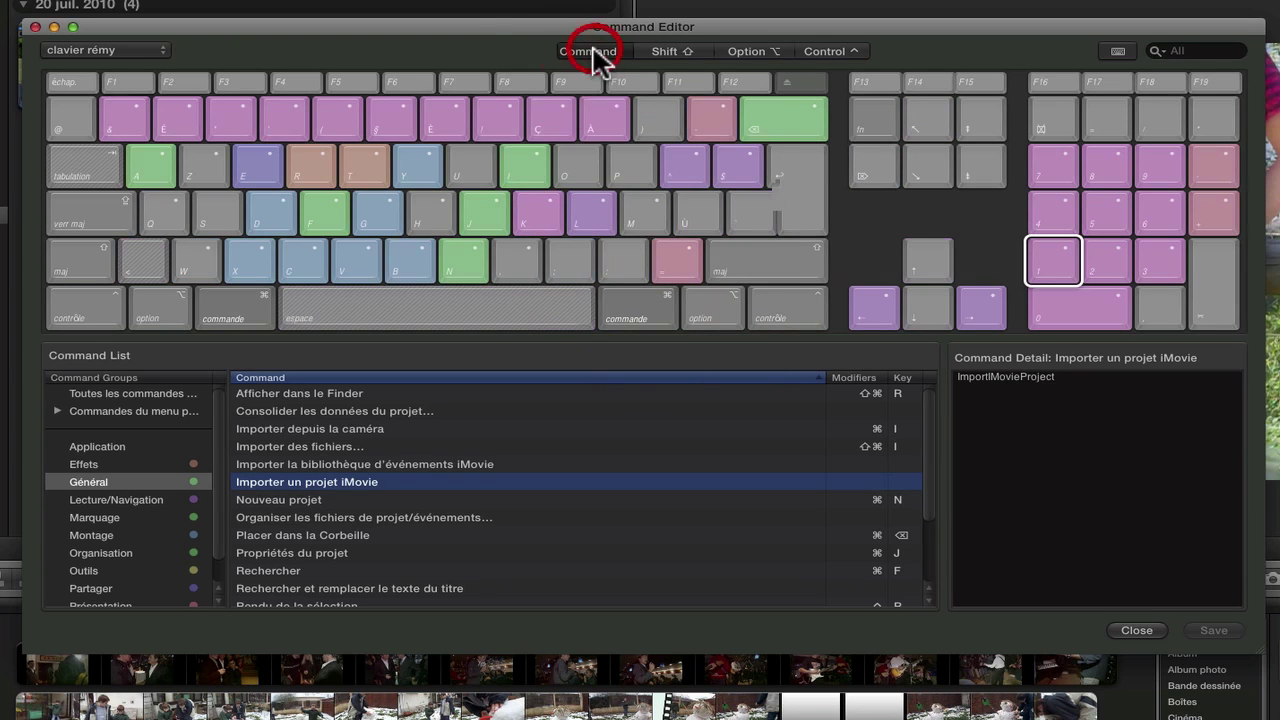
key("super+i")
left_click(644, 251)
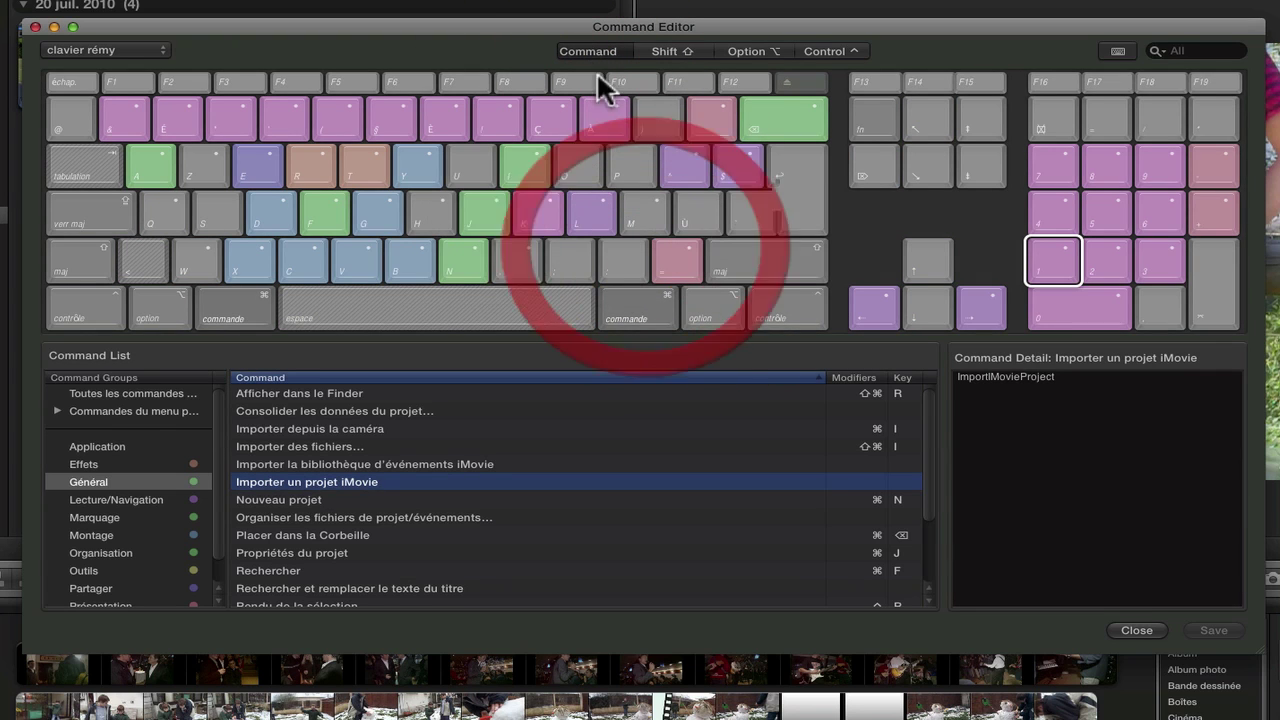
Assign numeric keypad 1 without modifiers to Importer un projet iMovie, save the command set and close the Command Editor
left_click(584, 52)
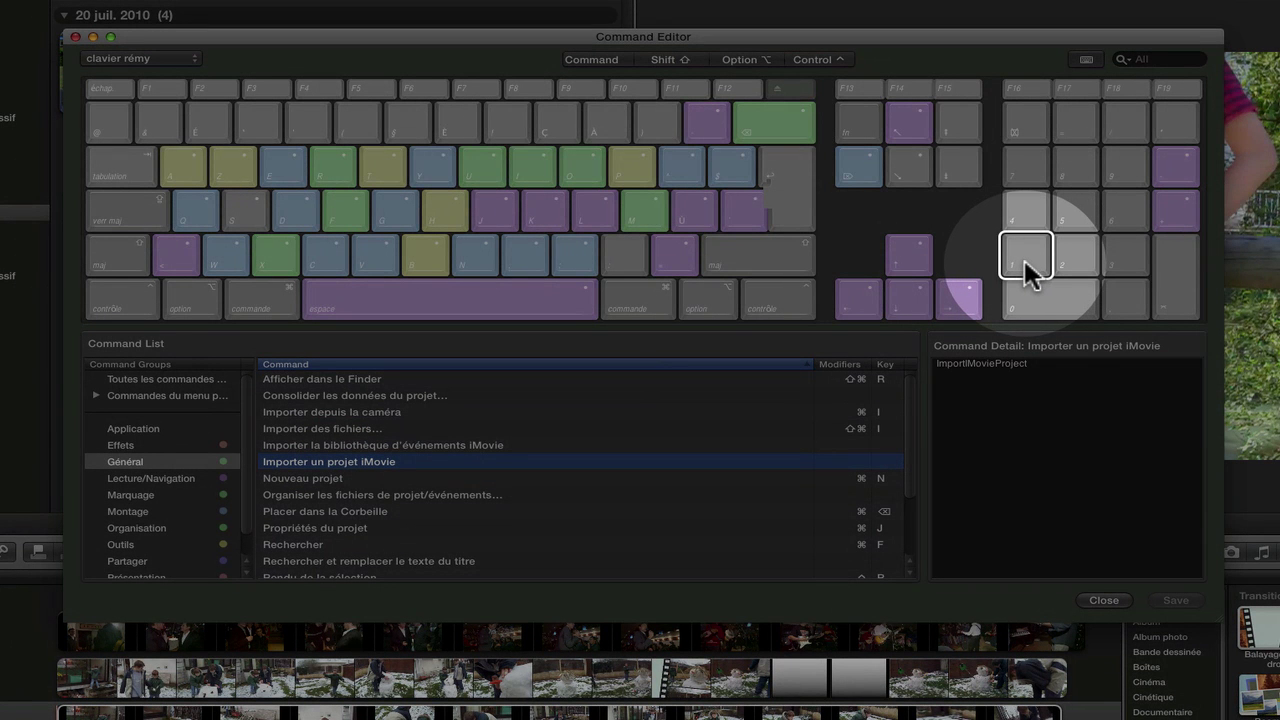
key("KP_1")
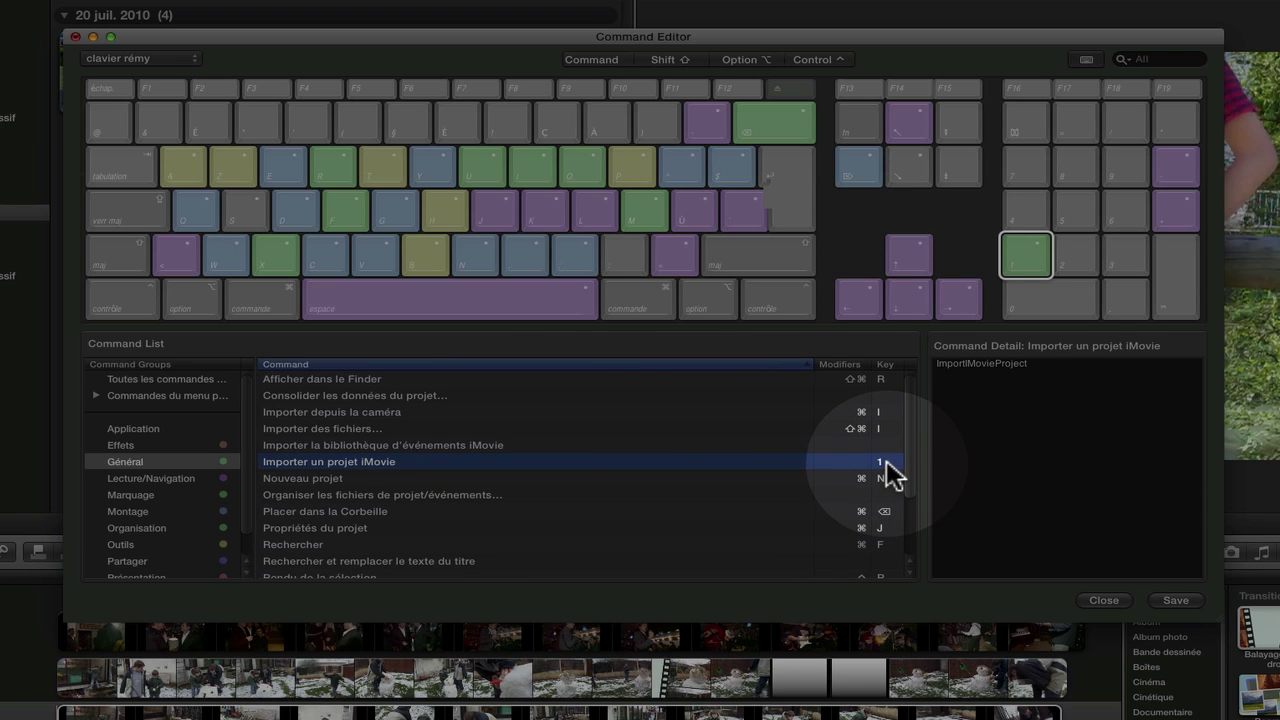
left_click(1180, 601)
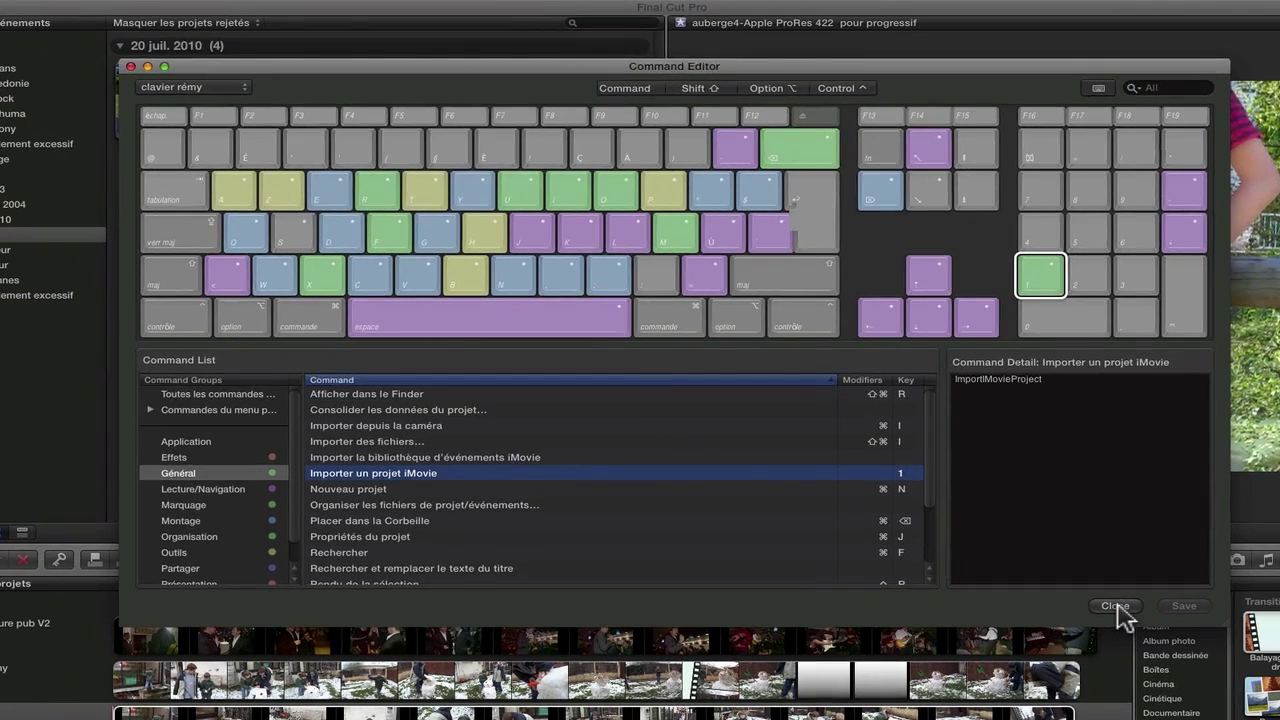
left_click(1104, 600)
Test the new shortcut by opening the iMovie project import dialog, and cancel the import
key("super+shift+i")
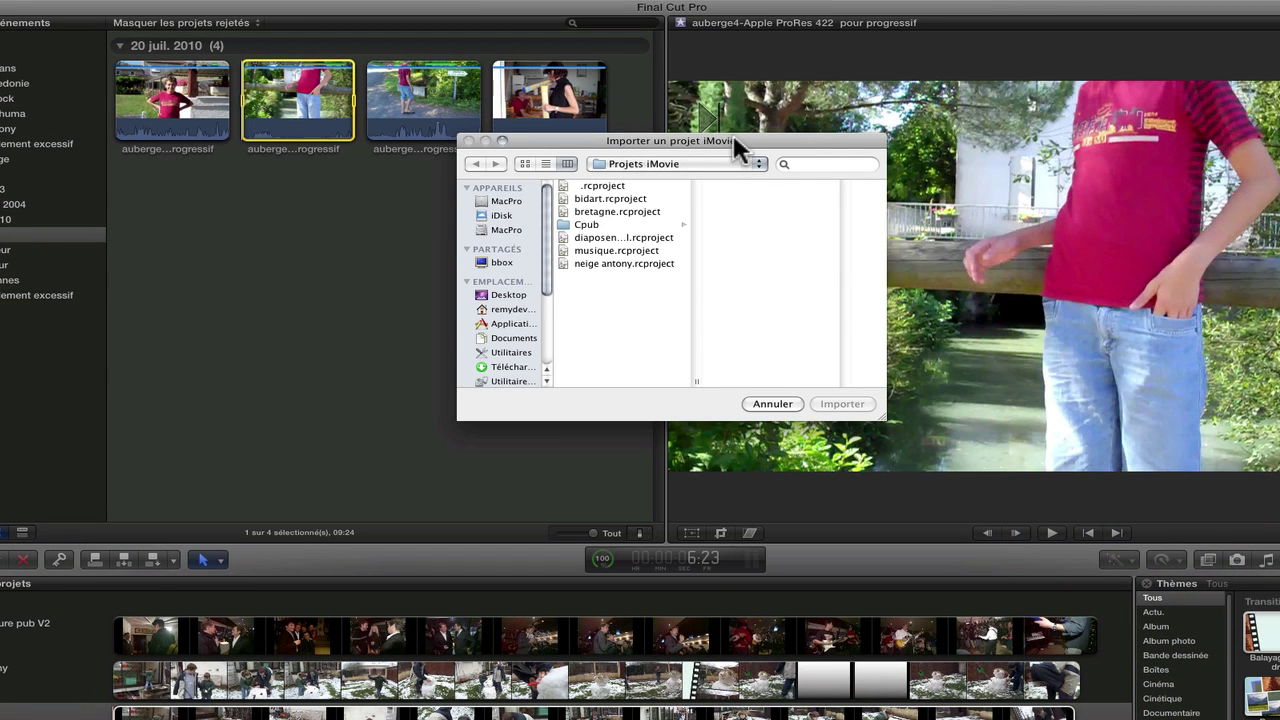
left_click(773, 404)
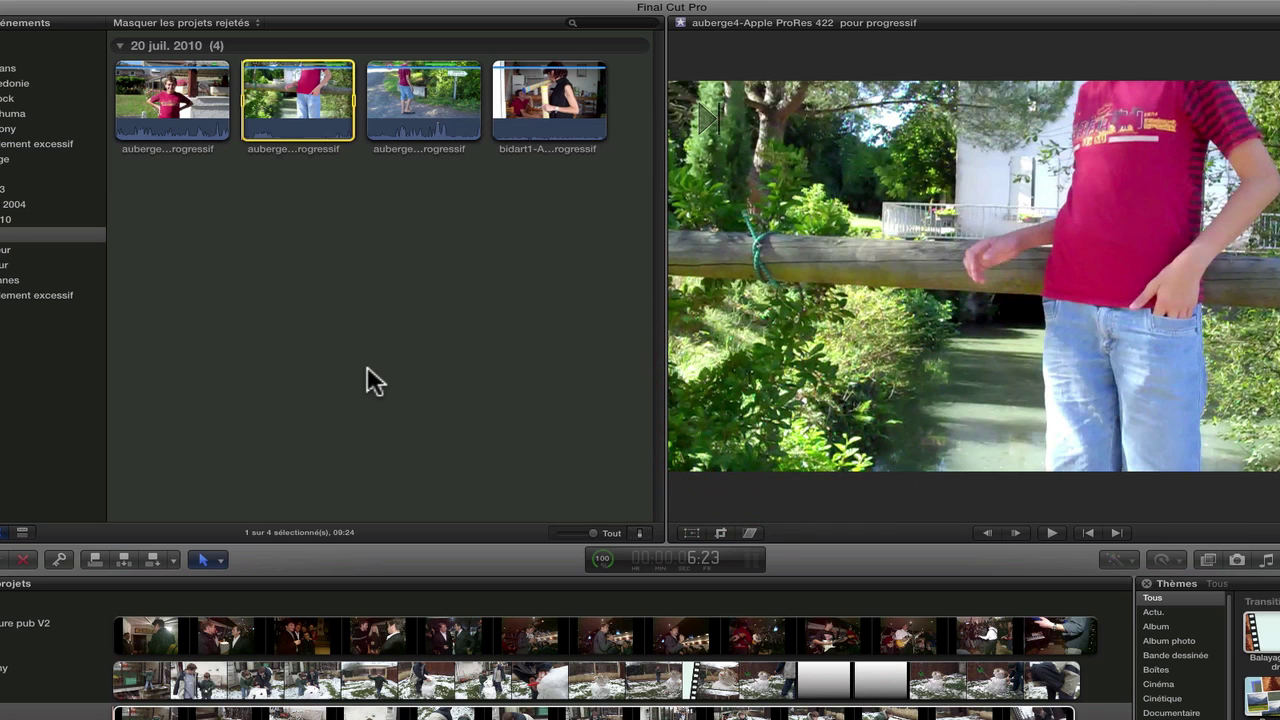